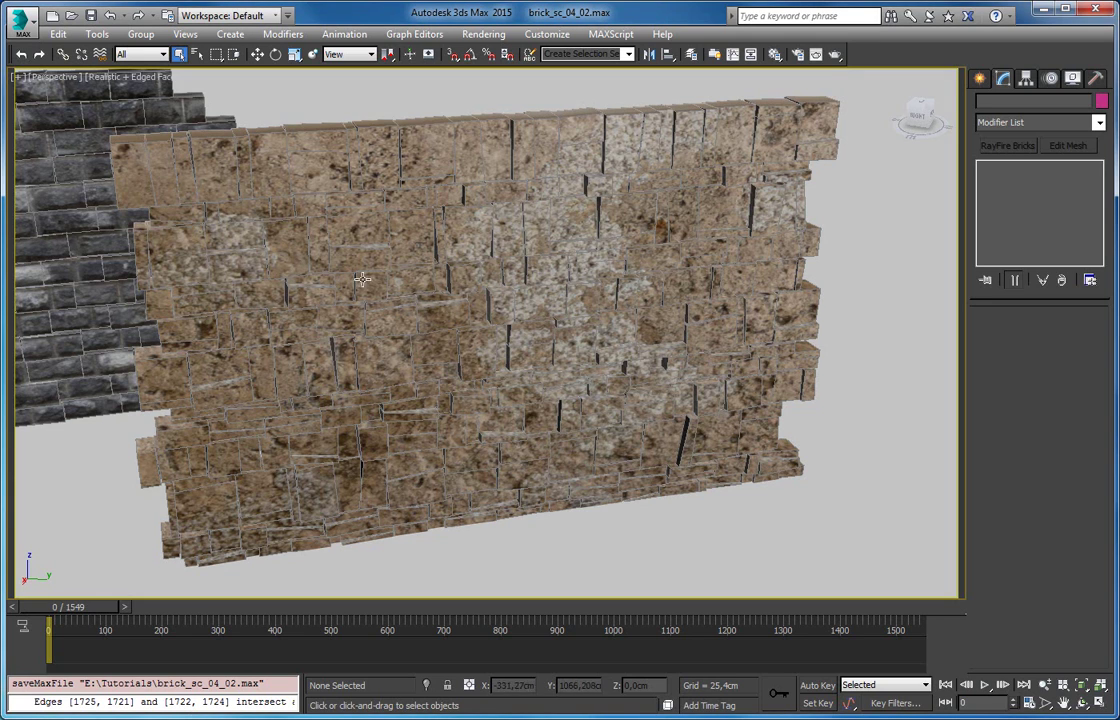
Select and frame Stone_03, then remove its top RayFire Asperity modifier
{"action": "middle_click_drag", "start_coordinate": [455, 294], "coordinate": [457, 305], "text": "alt"}
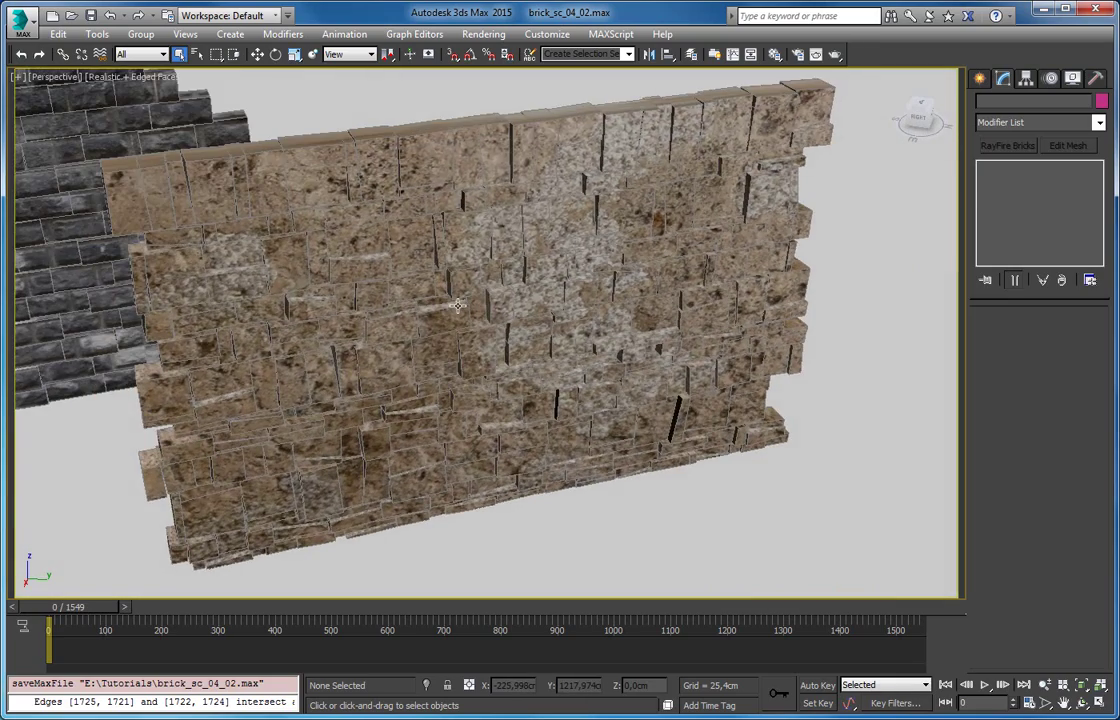
{"action": "left_click", "coordinate": [457, 305]}
{"action": "key", "text": "z"}
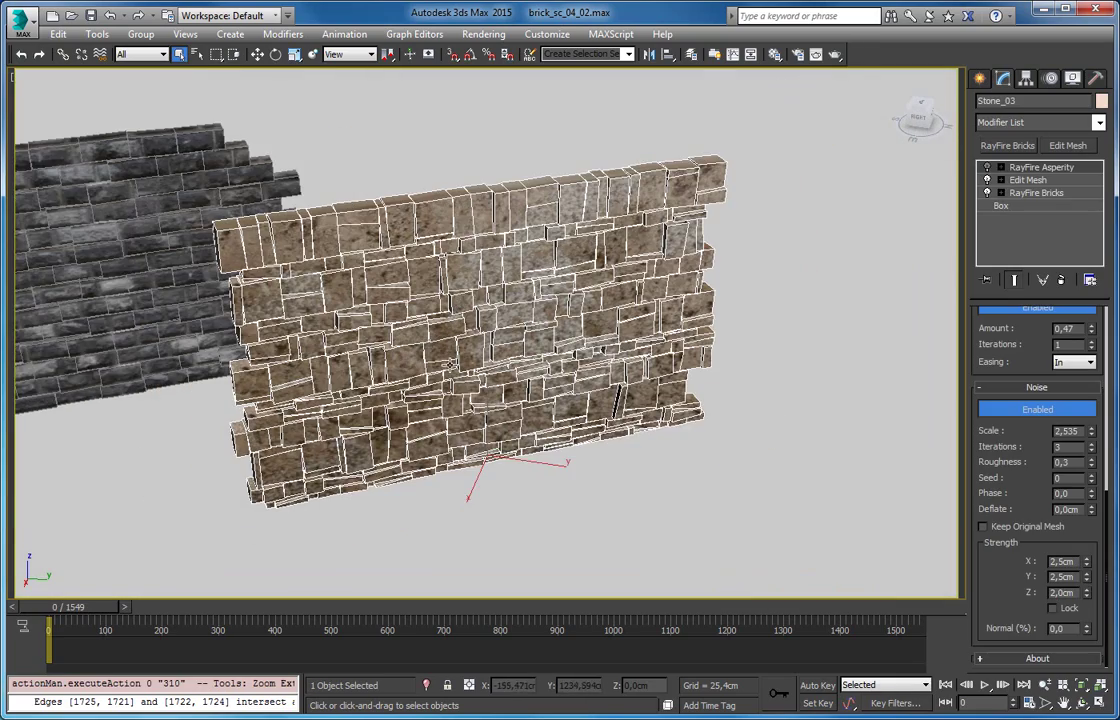
{"action": "mouse_move", "coordinate": [447, 356]}
{"action": "middle_mouse_down", "text": "alt"}
{"action": "mouse_move", "coordinate": [430, 315]}
{"action": "mouse_move", "coordinate": [373, 265]}
{"action": "mouse_move", "coordinate": [371, 288]}
{"action": "middle_mouse_up", "text": "alt"}
{"action": "middle_click_drag", "start_coordinate": [558, 319], "coordinate": [537, 327], "text": "alt"}
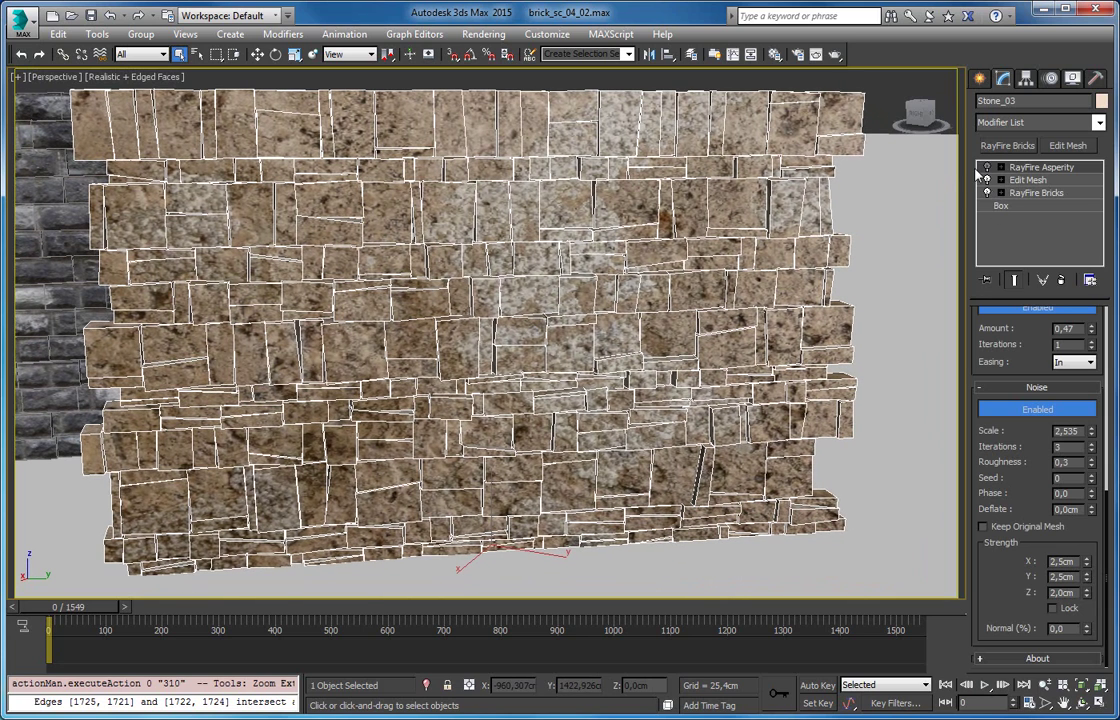
{"action": "left_click", "coordinate": [1063, 279]}
Remove the remaining Edit Mesh and RayFire Bricks modifiers, leaving only Box
{"action": "left_click", "coordinate": [1063, 279]}
{"action": "mouse_move", "coordinate": [706, 239]}
{"action": "middle_mouse_down", "text": "alt"}
{"action": "mouse_move", "coordinate": [685, 270]}
{"action": "mouse_move", "coordinate": [509, 222]}
{"action": "middle_mouse_up", "text": "alt"}
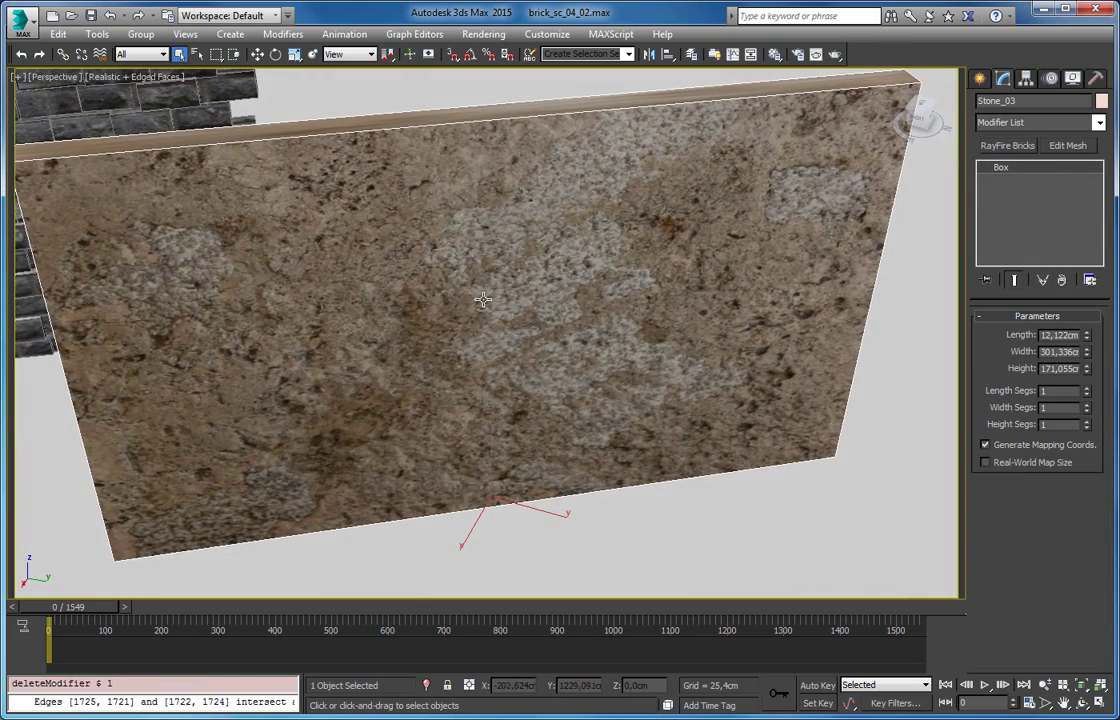
{"action": "middle_click_drag", "start_coordinate": [461, 314], "coordinate": [310, 302], "text": "alt"}
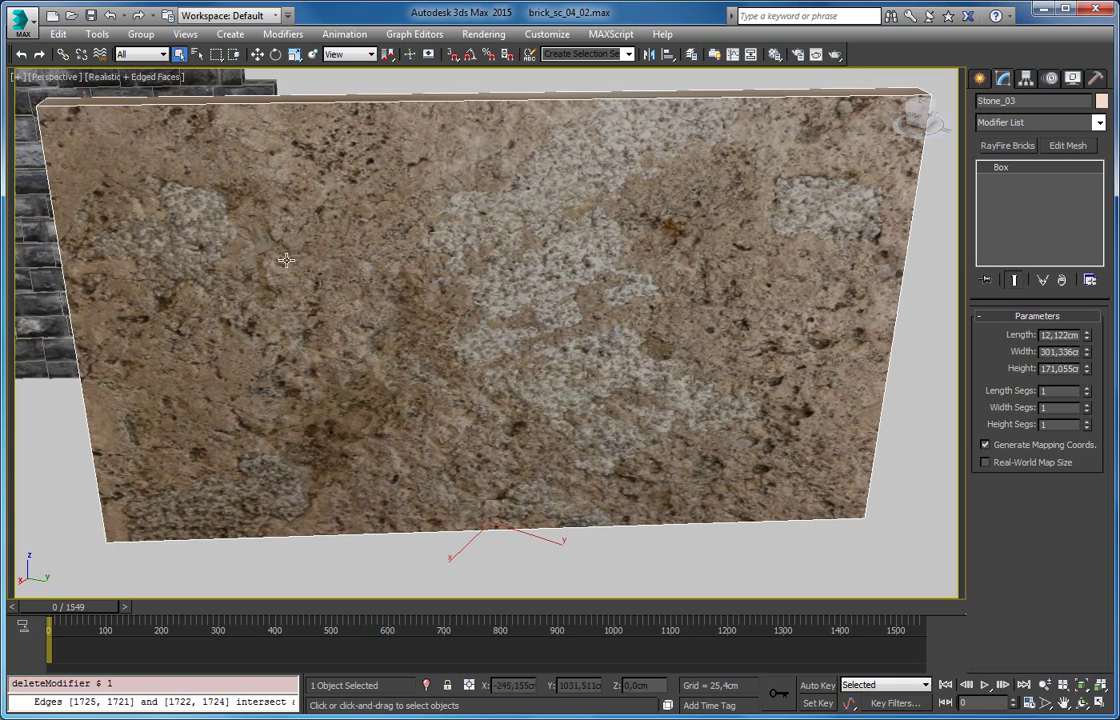
{"action": "middle_click_drag", "start_coordinate": [517, 300], "coordinate": [427, 320], "text": "alt"}
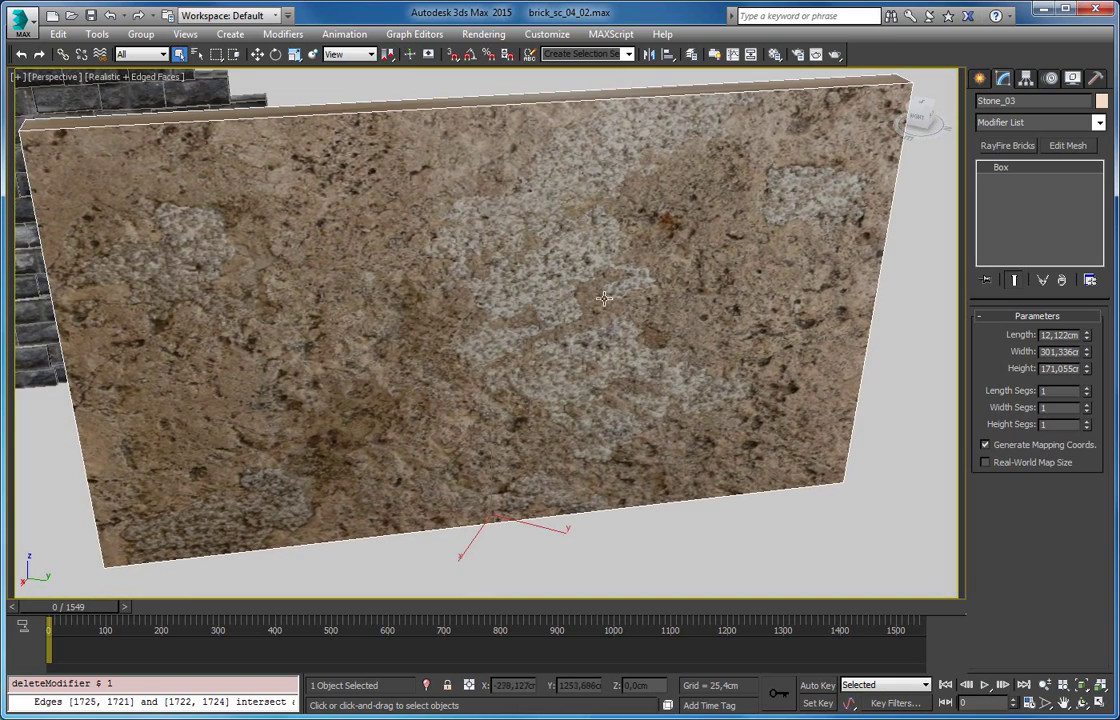
{"action": "mouse_move", "coordinate": [624, 280]}
{"action": "middle_mouse_down", "text": "alt"}
{"action": "mouse_move", "coordinate": [655, 270]}
{"action": "mouse_move", "coordinate": [642, 295]}
{"action": "mouse_move", "coordinate": [630, 265]}
{"action": "mouse_move", "coordinate": [624, 281]}
{"action": "middle_mouse_up", "text": "alt"}
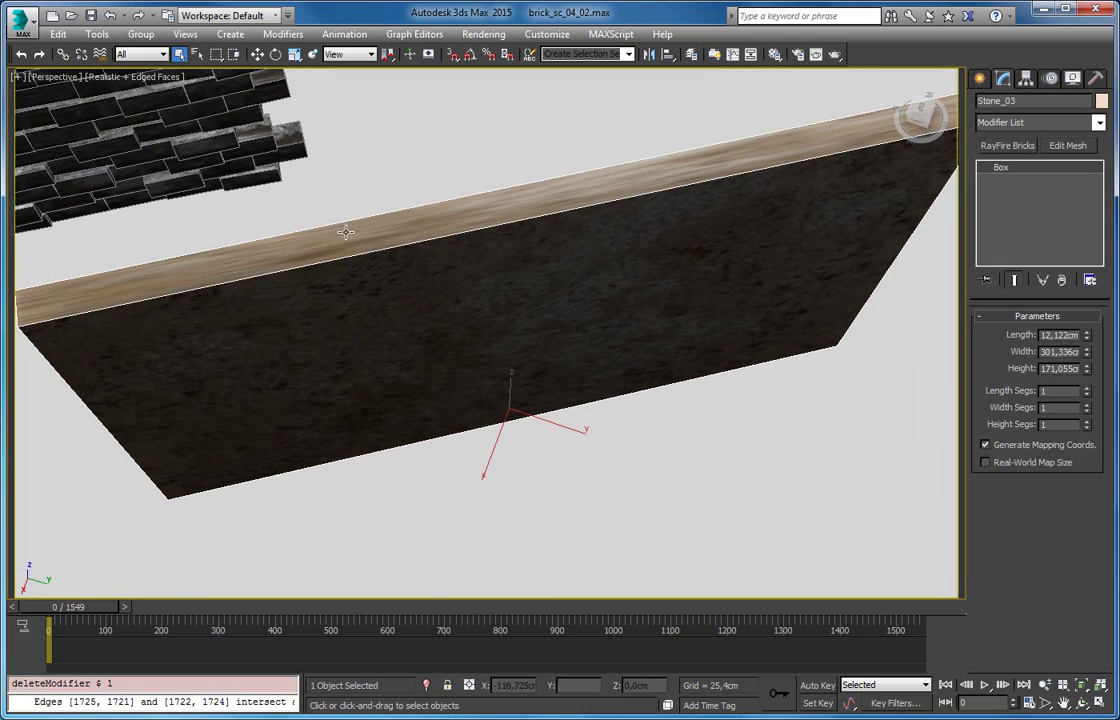
Add a UVW Map modifier with Box mapping and length about 140
{"action": "left_click", "coordinate": [1100, 122]}
{"action": "scroll", "coordinate": [1037, 400], "scroll_direction": "down", "scroll_amount": 2}
{"action": "scroll", "coordinate": [1037, 500], "scroll_direction": "down", "scroll_amount": 10}
{"action": "scroll", "coordinate": [1037, 600], "scroll_direction": "down", "scroll_amount": 1}
{"action": "left_click", "coordinate": [1032, 625]}
{"action": "left_click", "coordinate": [1008, 405]}
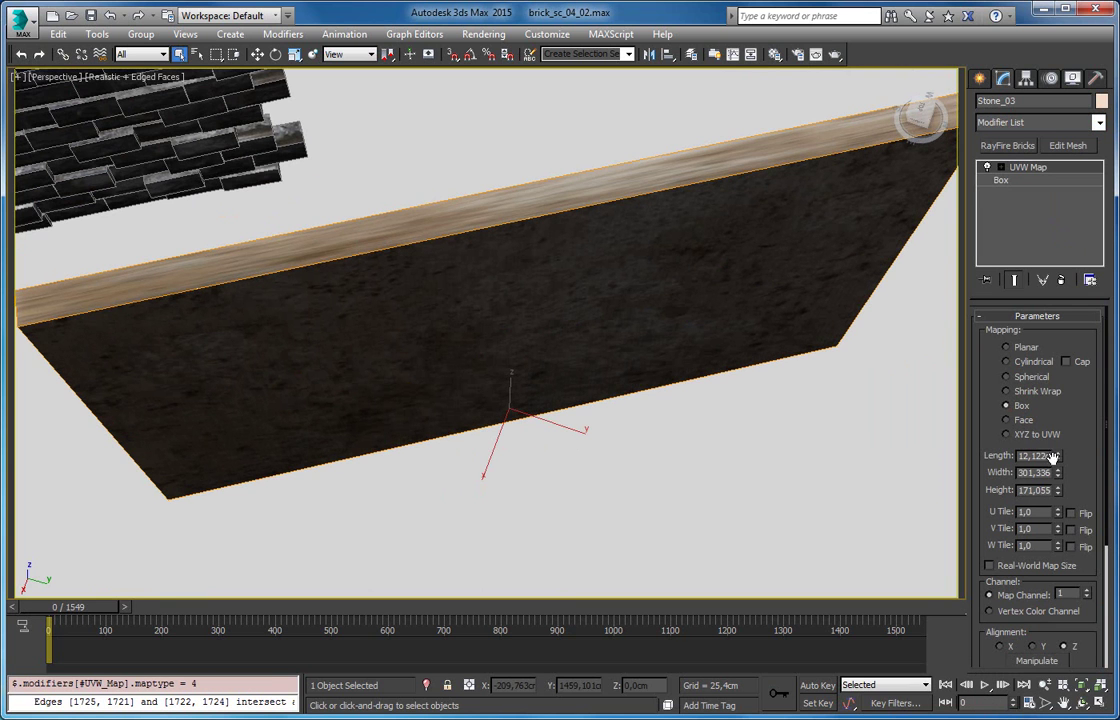
{"action": "left_click_drag", "start_coordinate": [1058, 458], "coordinate": [953, 456]}
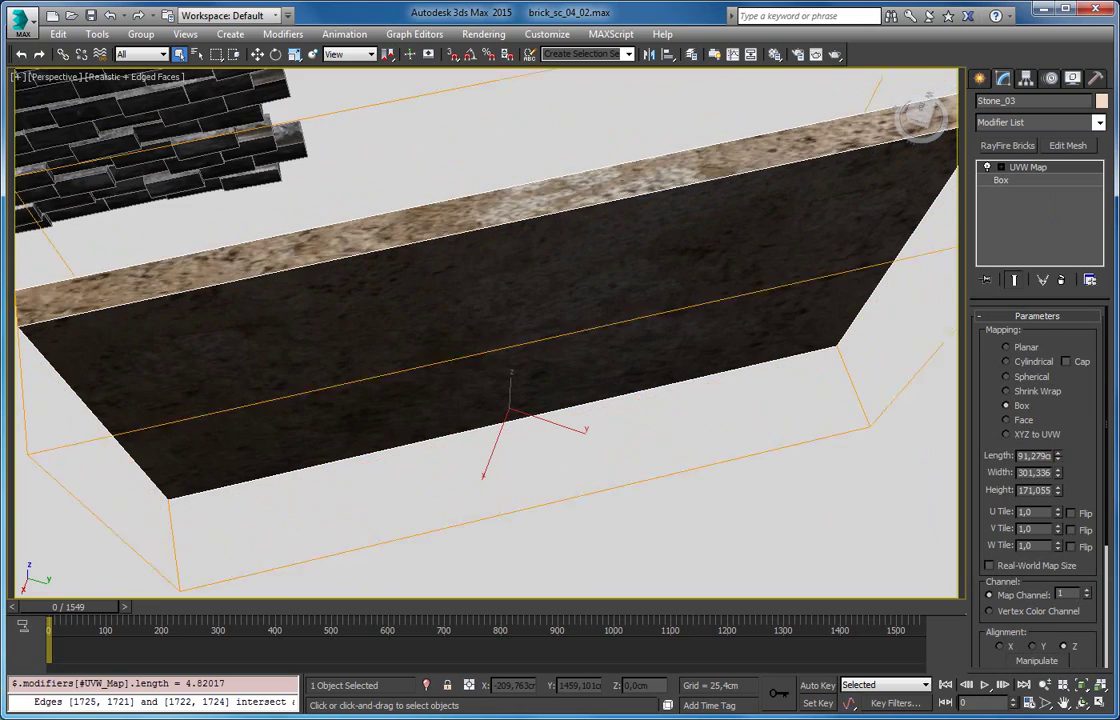
{"action": "mouse_move", "coordinate": [953, 456]}
{"action": "middle_mouse_down", "text": "alt"}
{"action": "mouse_move", "coordinate": [880, 312]}
{"action": "mouse_move", "coordinate": [925, 275]}
{"action": "mouse_move", "coordinate": [1040, 237]}
{"action": "middle_mouse_up", "text": "alt"}
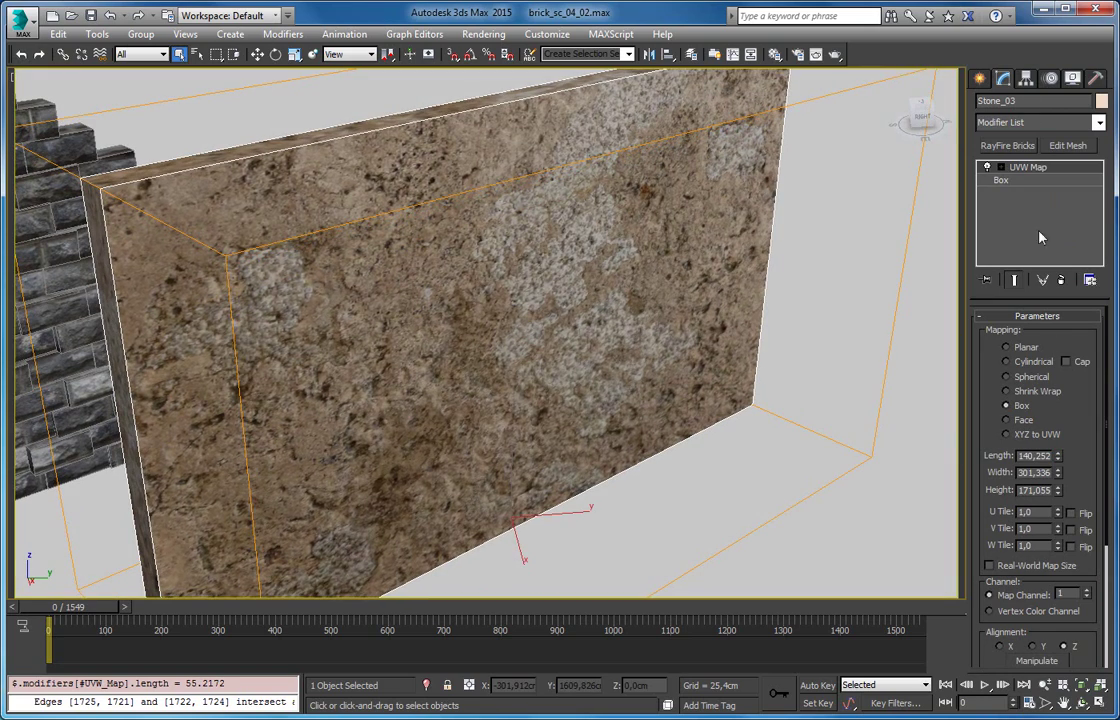
Add RayFire Bricks with narrower width, lower height and greater length bricks
{"action": "left_click", "coordinate": [1018, 150]}
{"action": "middle_click_drag", "start_coordinate": [550, 255], "coordinate": [412, 268], "text": "alt"}
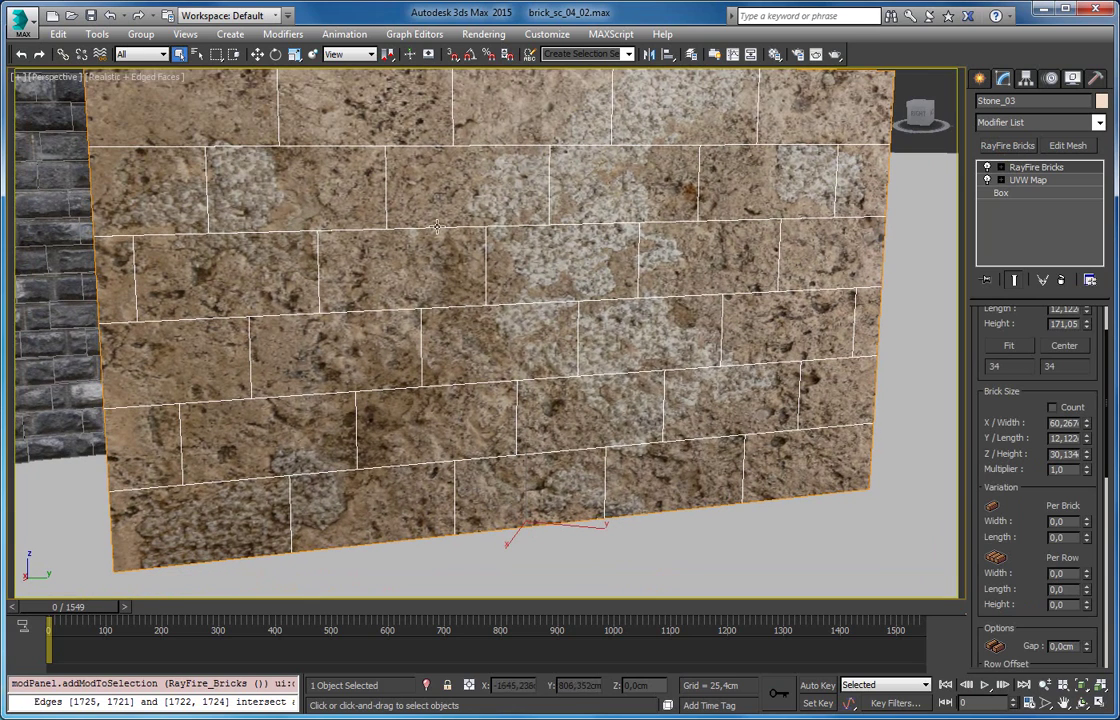
{"action": "scroll", "coordinate": [1010, 420], "scroll_direction": "up", "scroll_amount": 2}
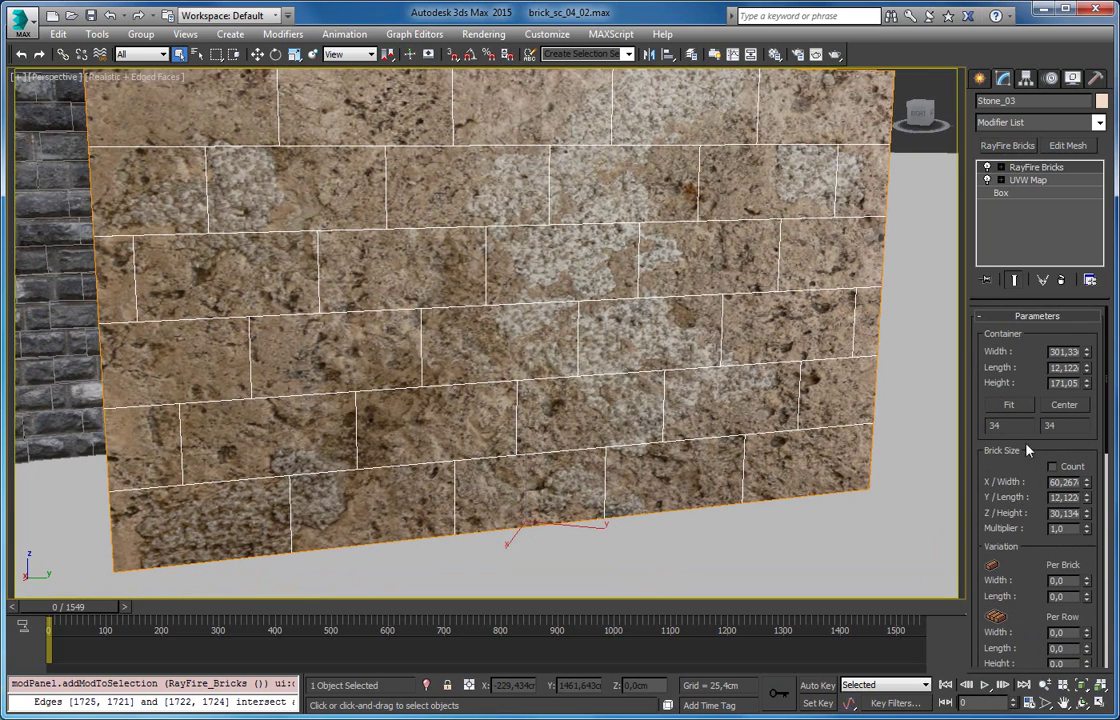
{"action": "left_click_drag", "start_coordinate": [1087, 483], "coordinate": [1080, 531]}
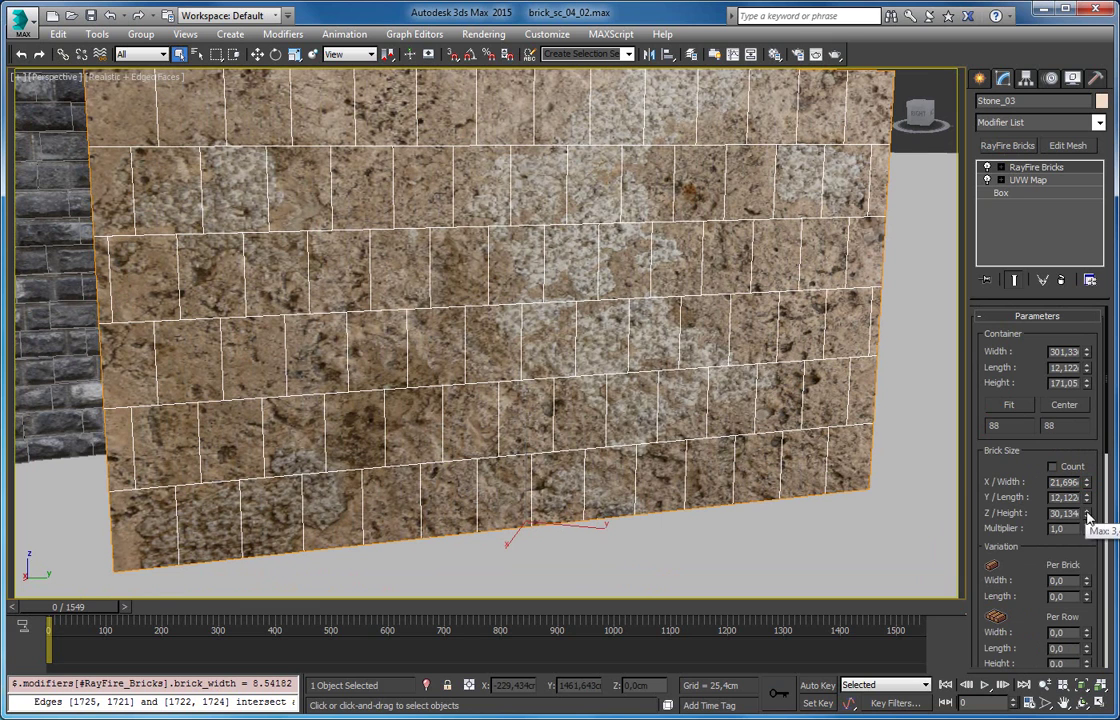
{"action": "left_click_drag", "start_coordinate": [1088, 515], "coordinate": [1086, 562]}
{"action": "mouse_move", "coordinate": [686, 431]}
{"action": "middle_mouse_down", "text": "alt"}
{"action": "mouse_move", "coordinate": [567, 407]}
{"action": "mouse_move", "coordinate": [561, 387]}
{"action": "middle_mouse_up", "text": "alt"}
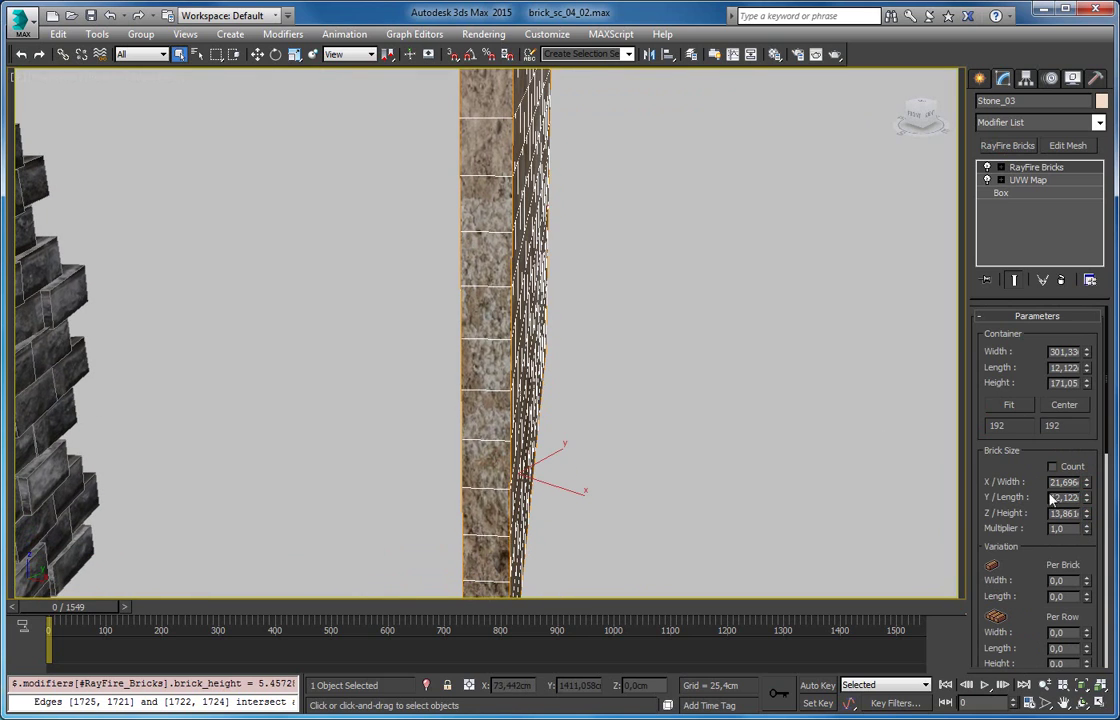
{"action": "left_click_drag", "start_coordinate": [1087, 497], "coordinate": [1086, 430]}
{"action": "scroll", "coordinate": [990, 420], "scroll_direction": "down", "scroll_amount": 3}
{"action": "mouse_move", "coordinate": [645, 285]}
{"action": "middle_mouse_down", "text": "alt"}
{"action": "mouse_move", "coordinate": [510, 252]}
{"action": "mouse_move", "coordinate": [533, 330]}
{"action": "middle_mouse_up", "text": "alt"}
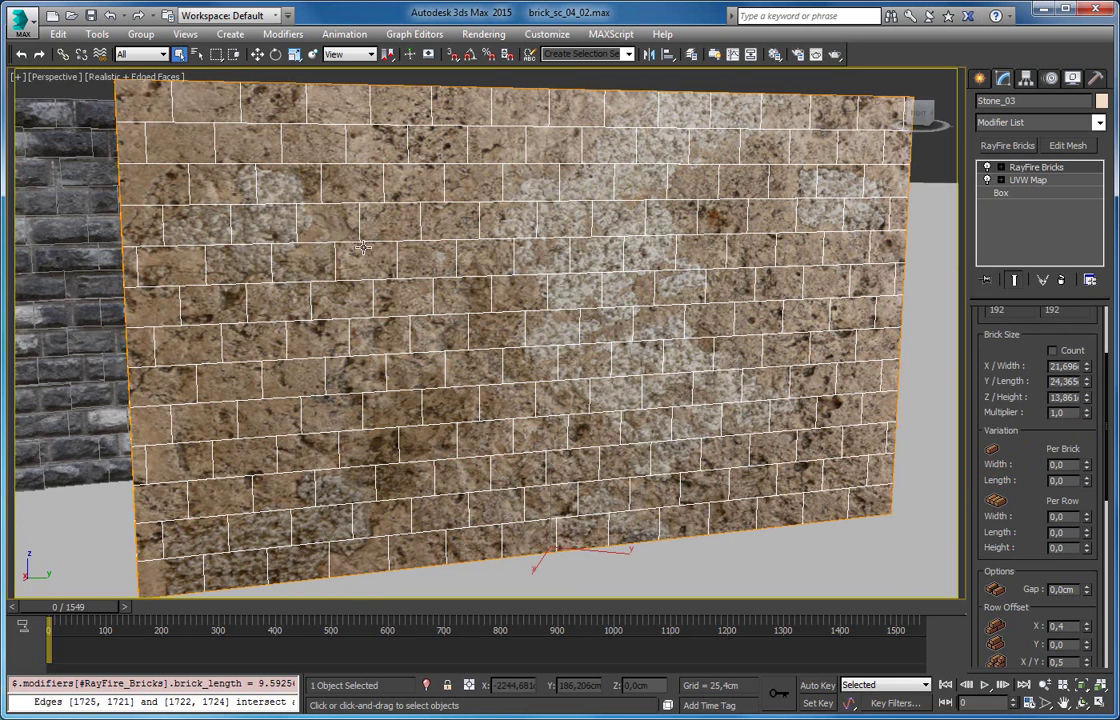
Set Per Brick Width variation 0.26 and Per Row Height variation 0.34
{"action": "left_click_drag", "start_coordinate": [1087, 457], "coordinate": [1087, 441]}
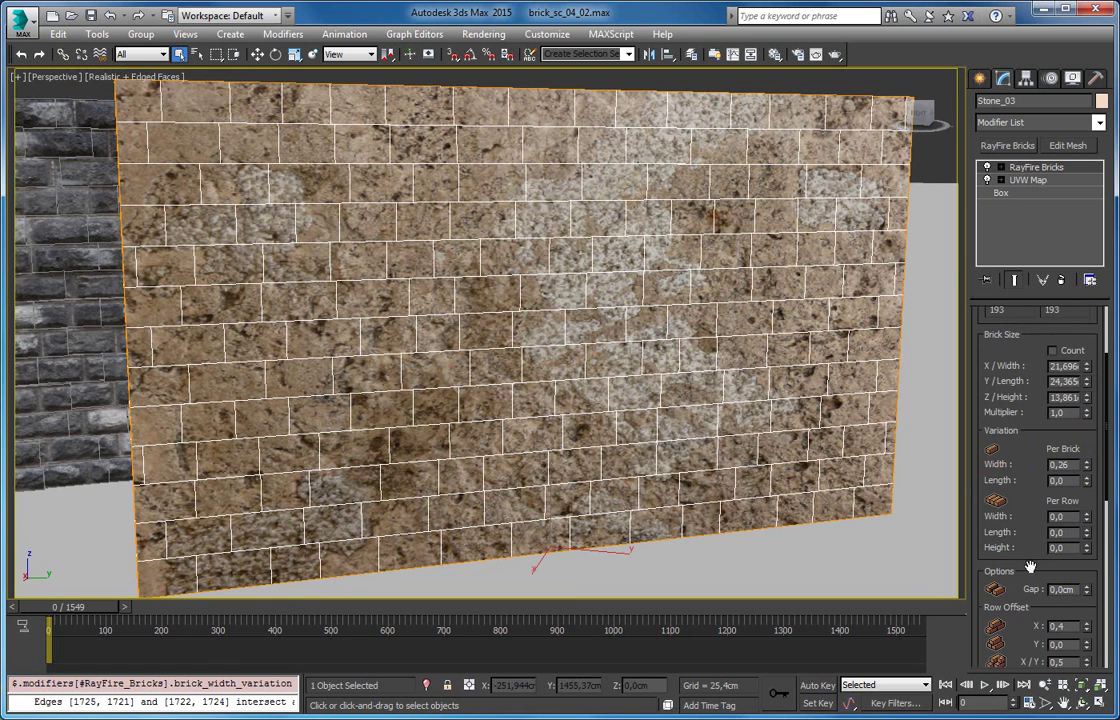
{"action": "left_click_drag", "start_coordinate": [1029, 559], "coordinate": [1029, 545]}
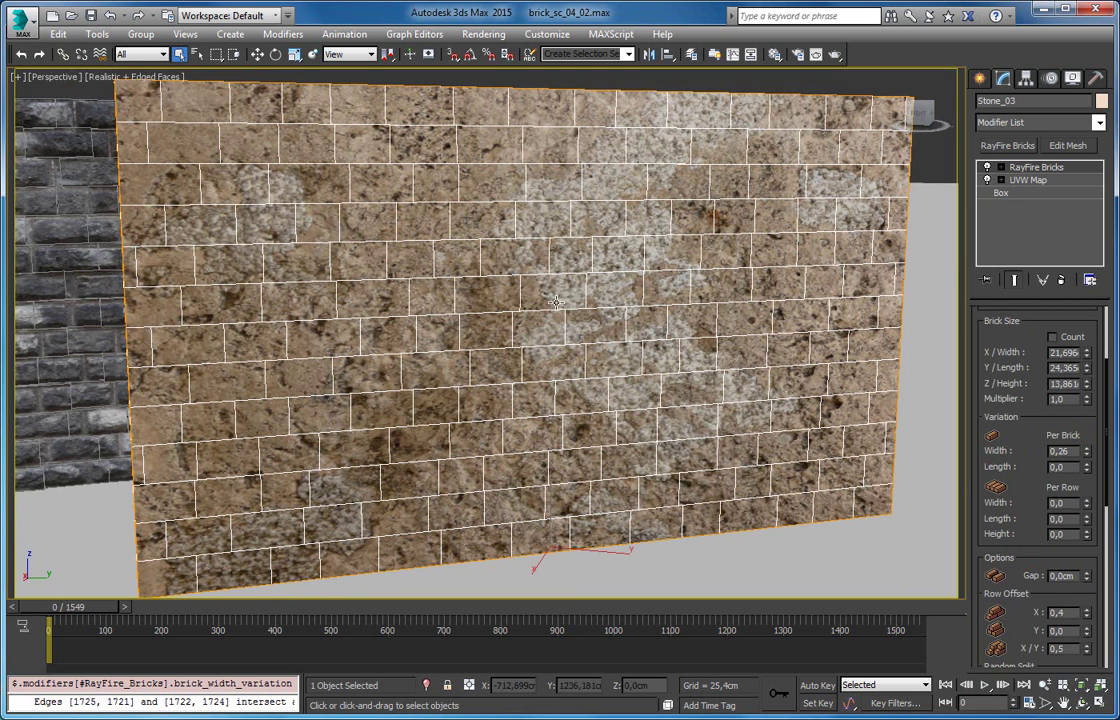
{"action": "middle_click_drag", "start_coordinate": [339, 248], "coordinate": [280, 252]}
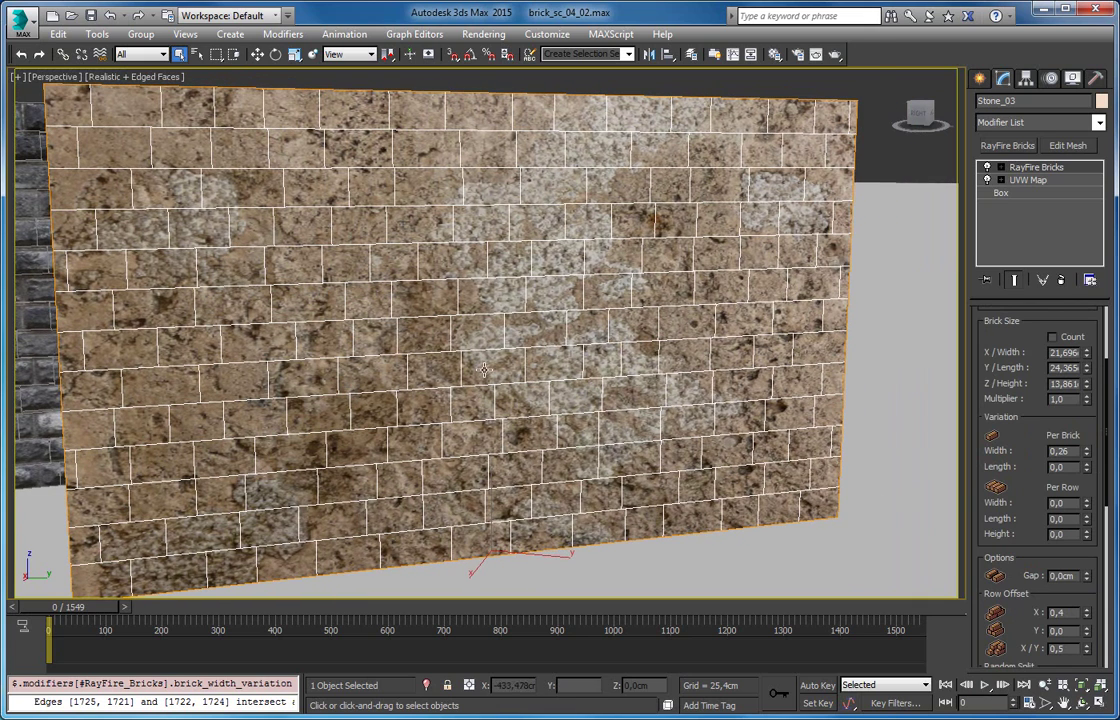
{"action": "middle_click_drag", "start_coordinate": [480, 372], "coordinate": [508, 381]}
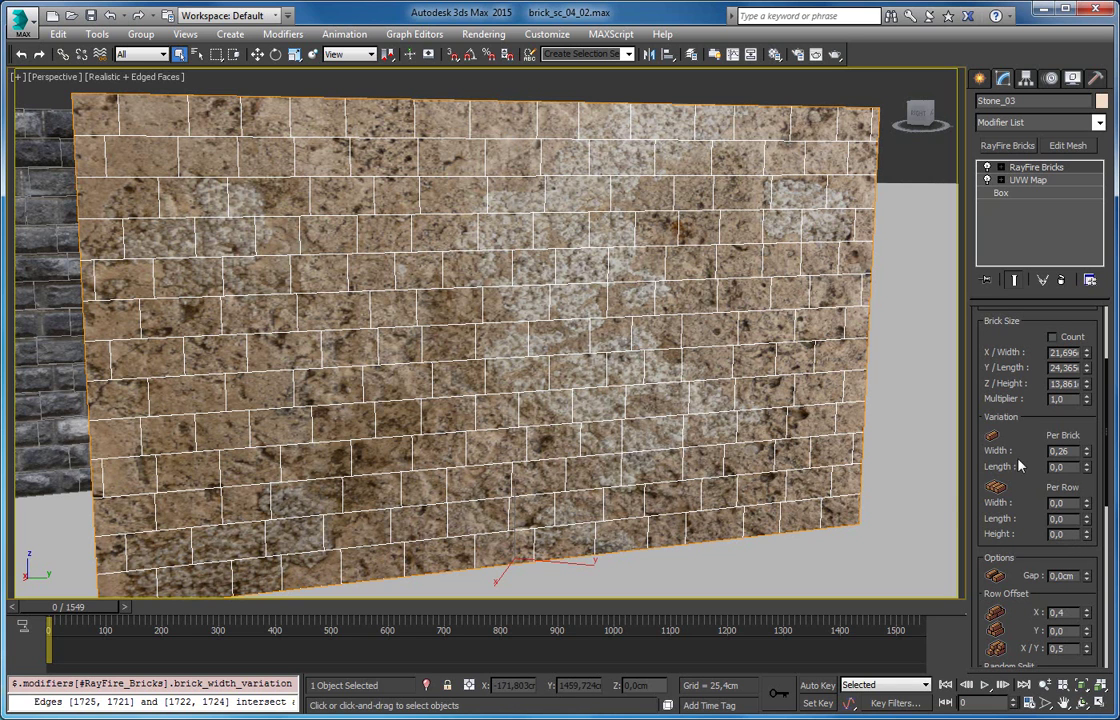
{"action": "mouse_move", "coordinate": [1086, 538]}
{"action": "left_mouse_down"}
{"action": "mouse_move", "coordinate": [1080, 482]}
{"action": "mouse_move", "coordinate": [1086, 540]}
{"action": "left_mouse_up"}
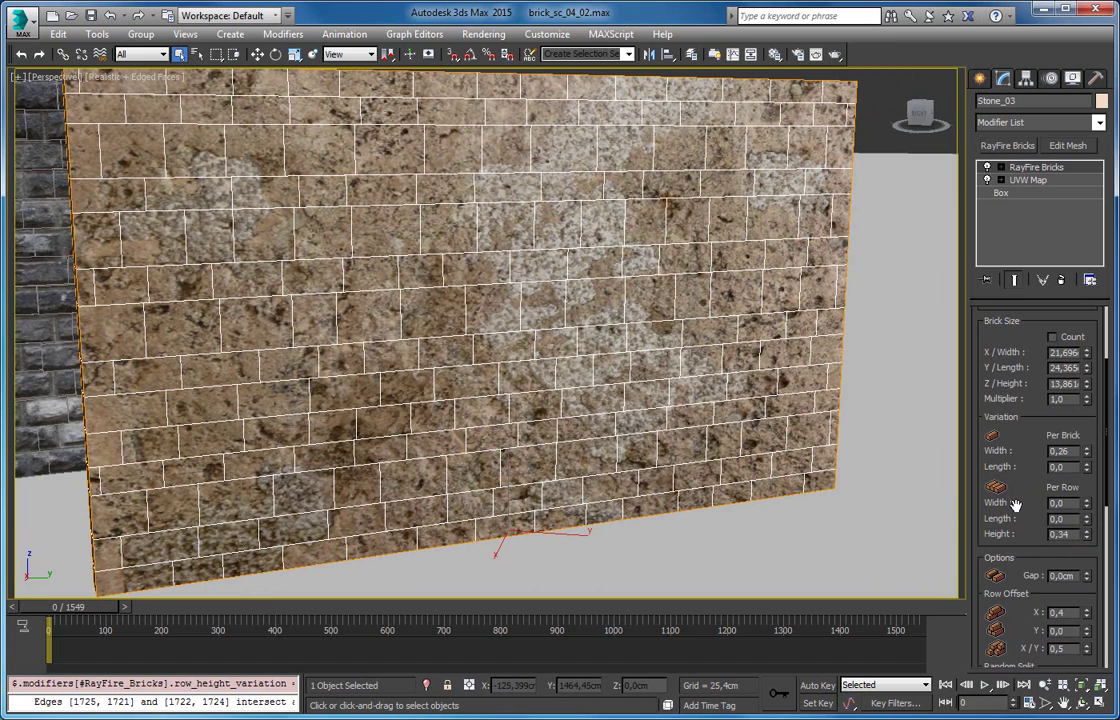
{"action": "left_click_drag", "start_coordinate": [1020, 422], "coordinate": [1017, 312]}
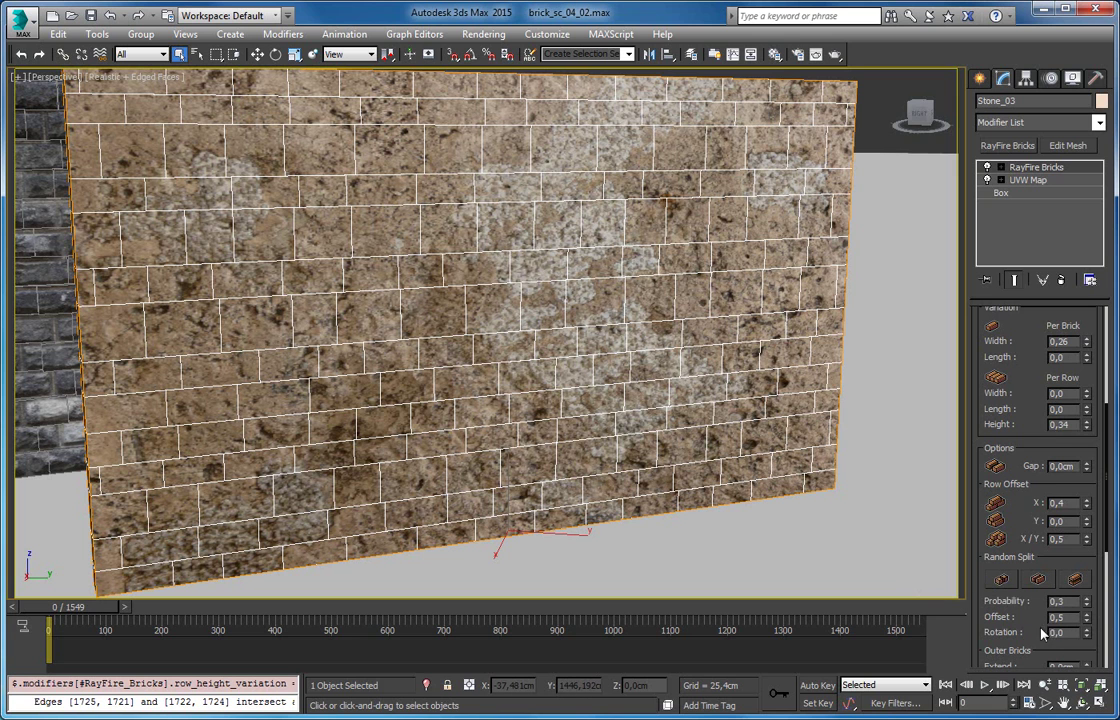
Enable random splitting along X and Z with split probability 0.9
{"action": "left_click", "coordinate": [1000, 582]}
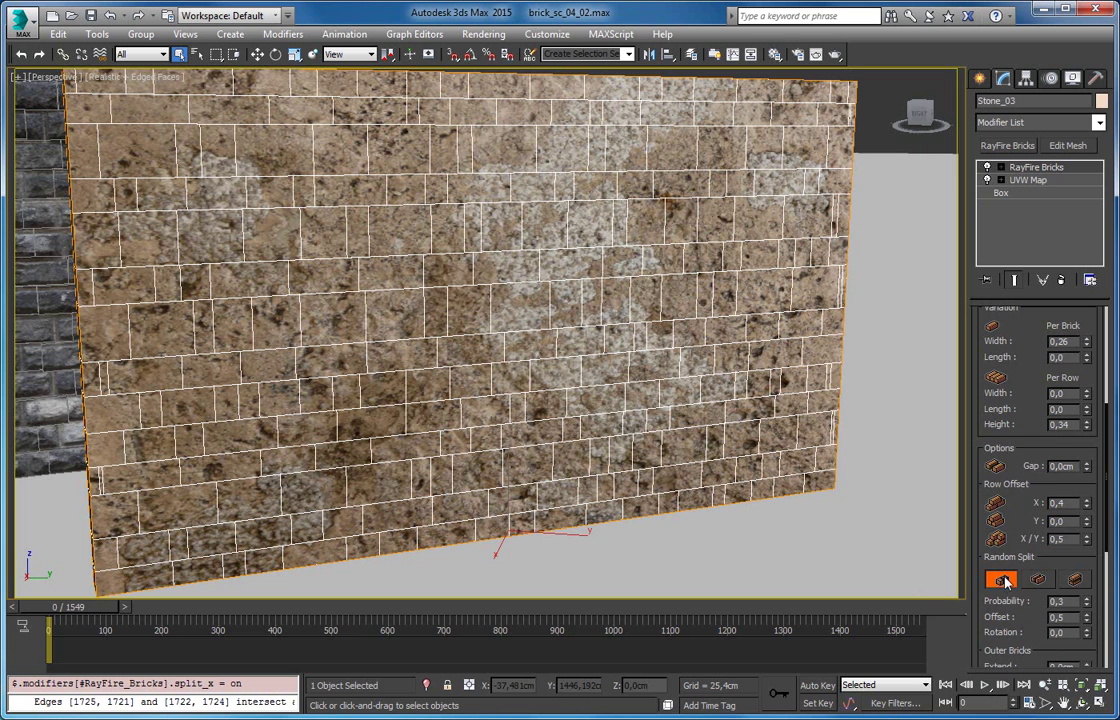
{"action": "left_click", "coordinate": [1076, 582]}
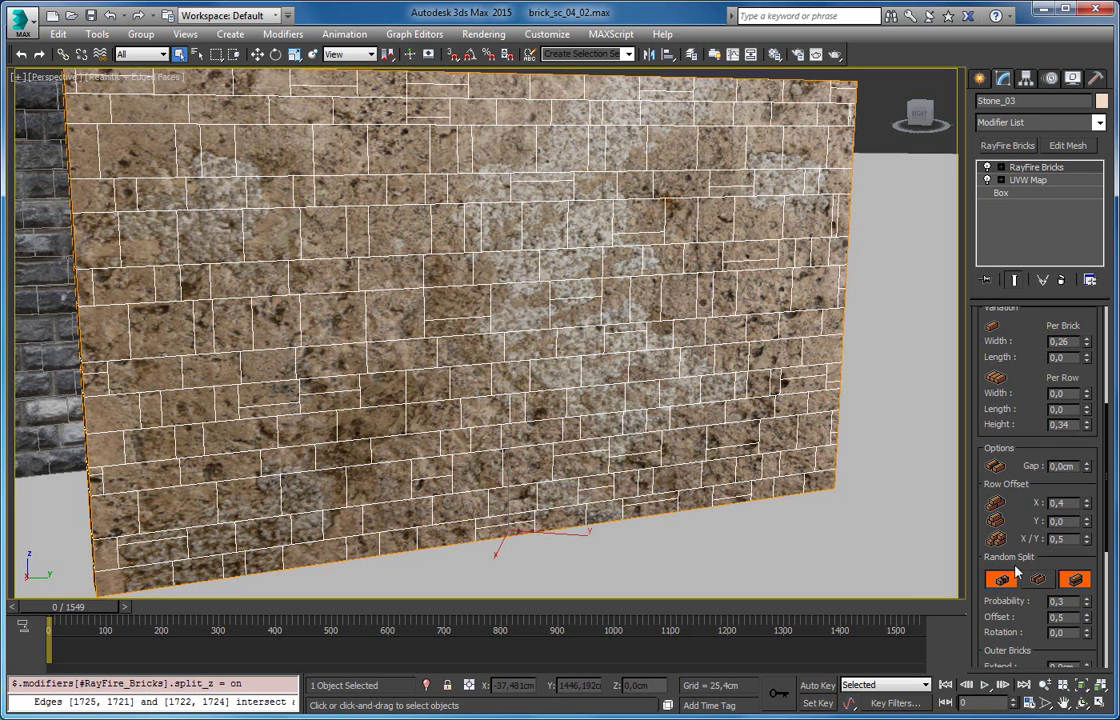
{"action": "scroll", "coordinate": [1040, 590], "scroll_direction": "down", "scroll_amount": 1}
{"action": "double_click", "coordinate": [1078, 575]}
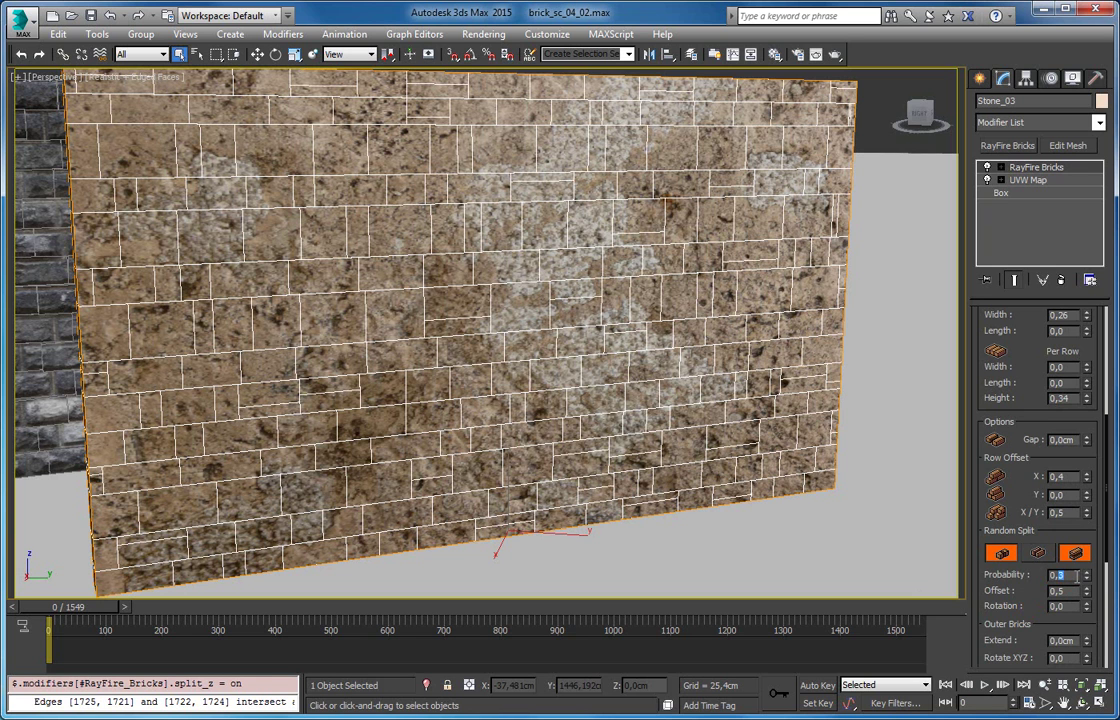
{"action": "type", "text": "0,9"}
{"action": "key", "text": "Return"}
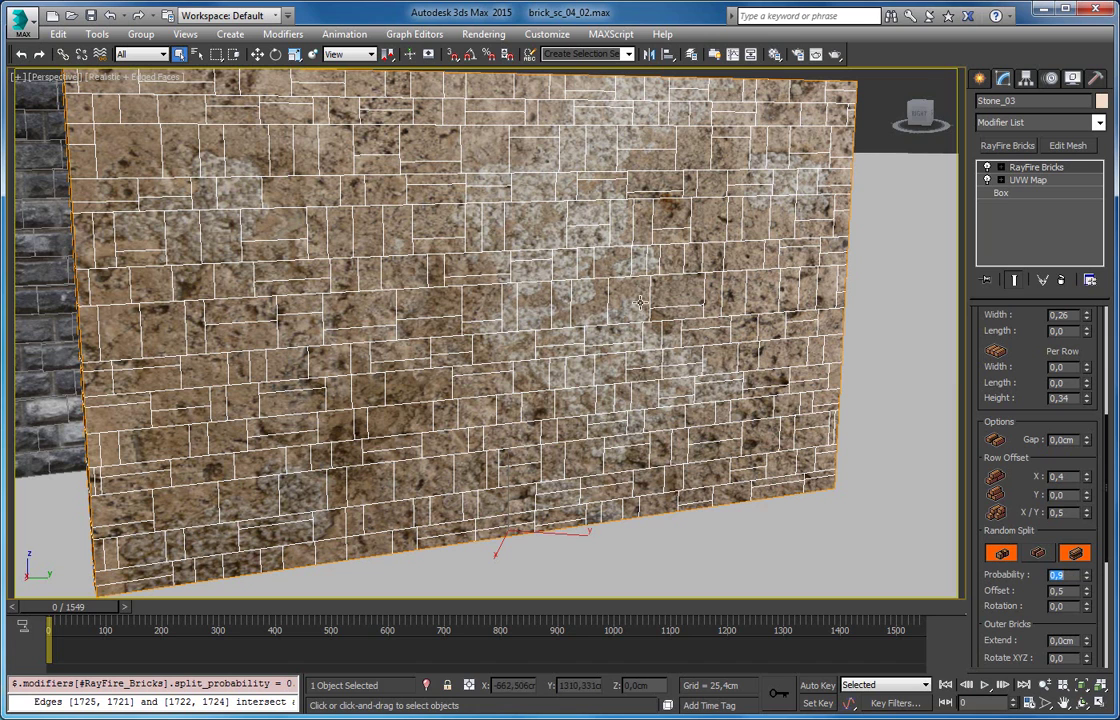
Make the bricks wider and taller
{"action": "middle_click_drag", "start_coordinate": [398, 215], "coordinate": [345, 200], "text": "alt"}
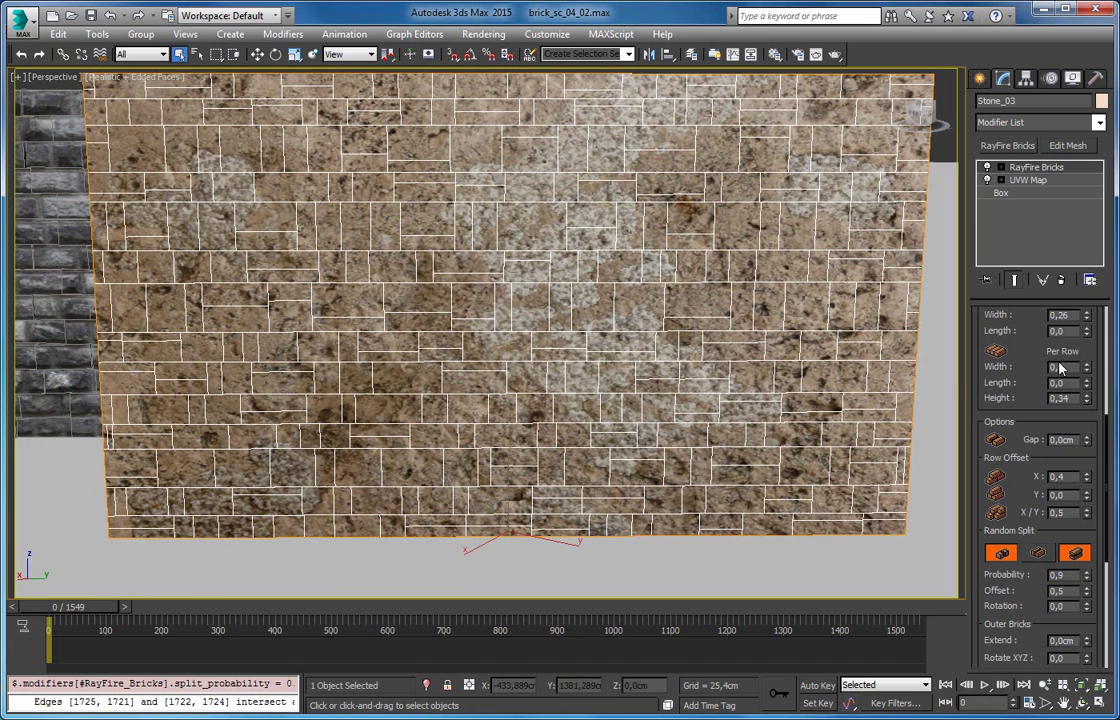
{"action": "left_click_drag", "start_coordinate": [1043, 351], "coordinate": [1018, 588]}
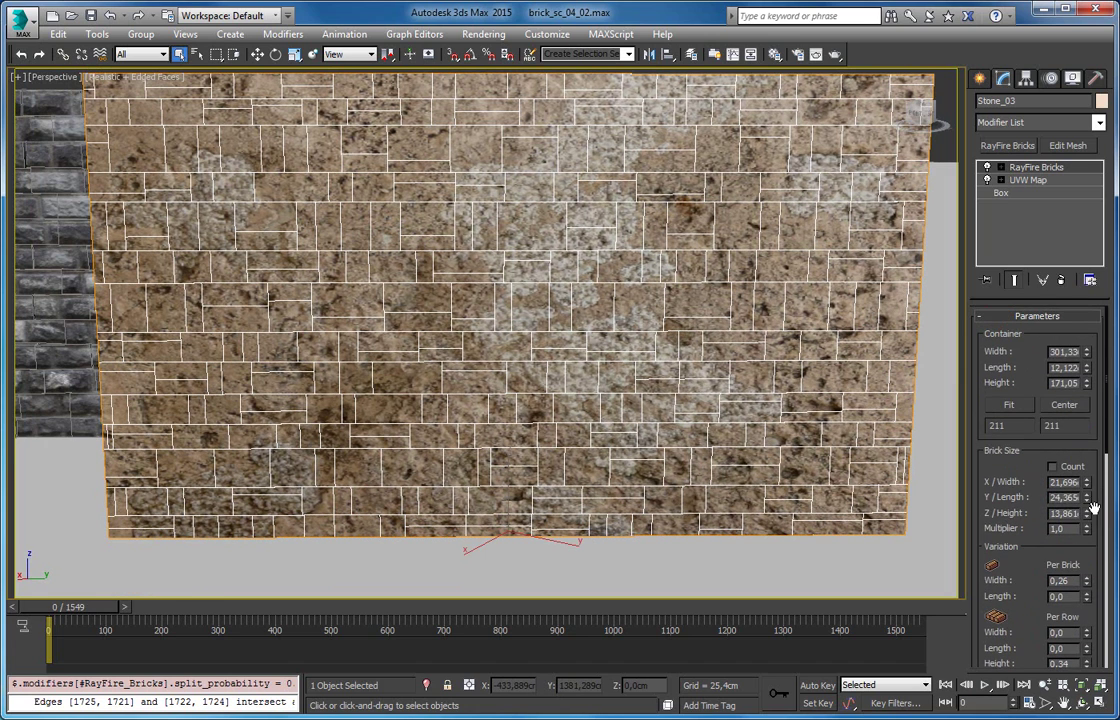
{"action": "mouse_move", "coordinate": [1086, 481]}
{"action": "left_mouse_down"}
{"action": "mouse_move", "coordinate": [1080, 424]}
{"action": "mouse_move", "coordinate": [1082, 456]}
{"action": "left_mouse_up"}
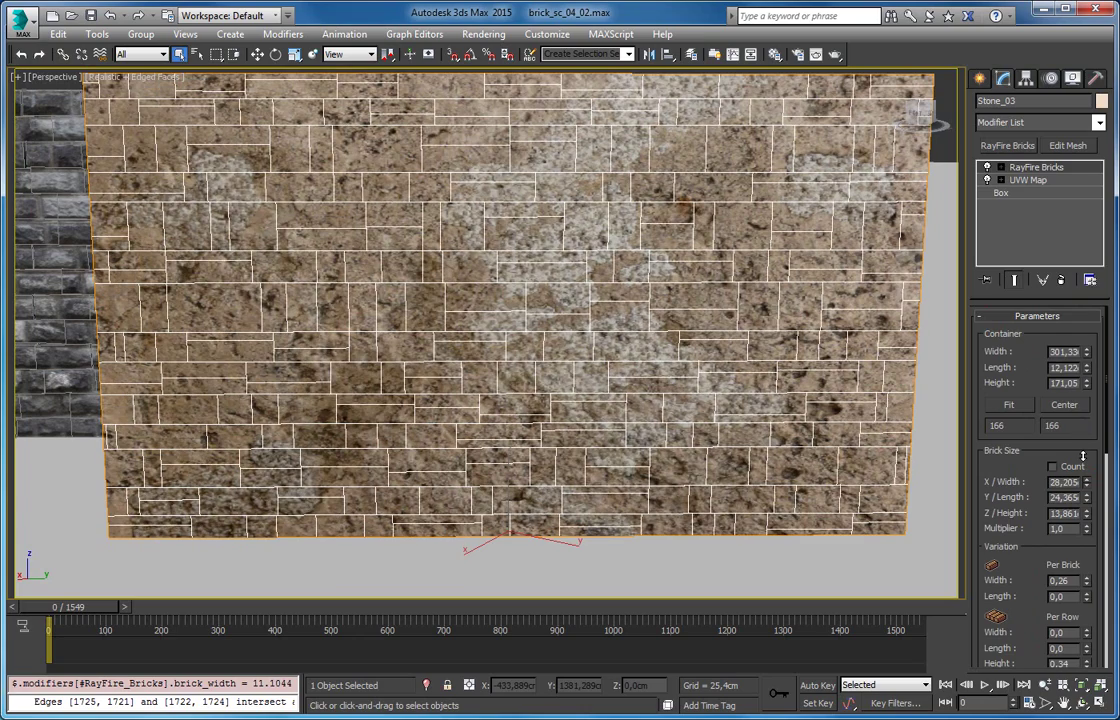
{"action": "left_click_drag", "start_coordinate": [1087, 513], "coordinate": [1087, 480]}
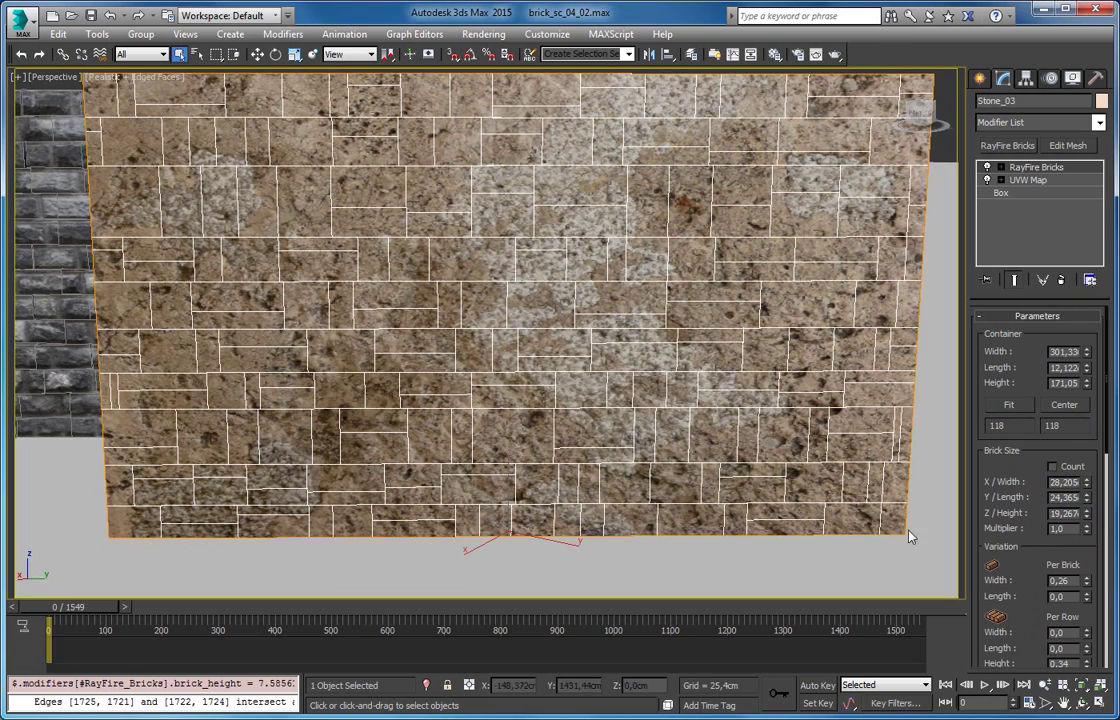
{"action": "middle_click_drag", "start_coordinate": [468, 422], "coordinate": [580, 482], "text": "alt"}
{"action": "scroll", "coordinate": [1020, 405], "scroll_direction": "down", "scroll_amount": 2}
{"action": "scroll", "coordinate": [1020, 405], "scroll_direction": "down", "scroll_amount": 2}
{"action": "scroll", "coordinate": [1012, 390], "scroll_direction": "down", "scroll_amount": 3}
{"action": "scroll", "coordinate": [1010, 383], "scroll_direction": "down", "scroll_amount": 1}
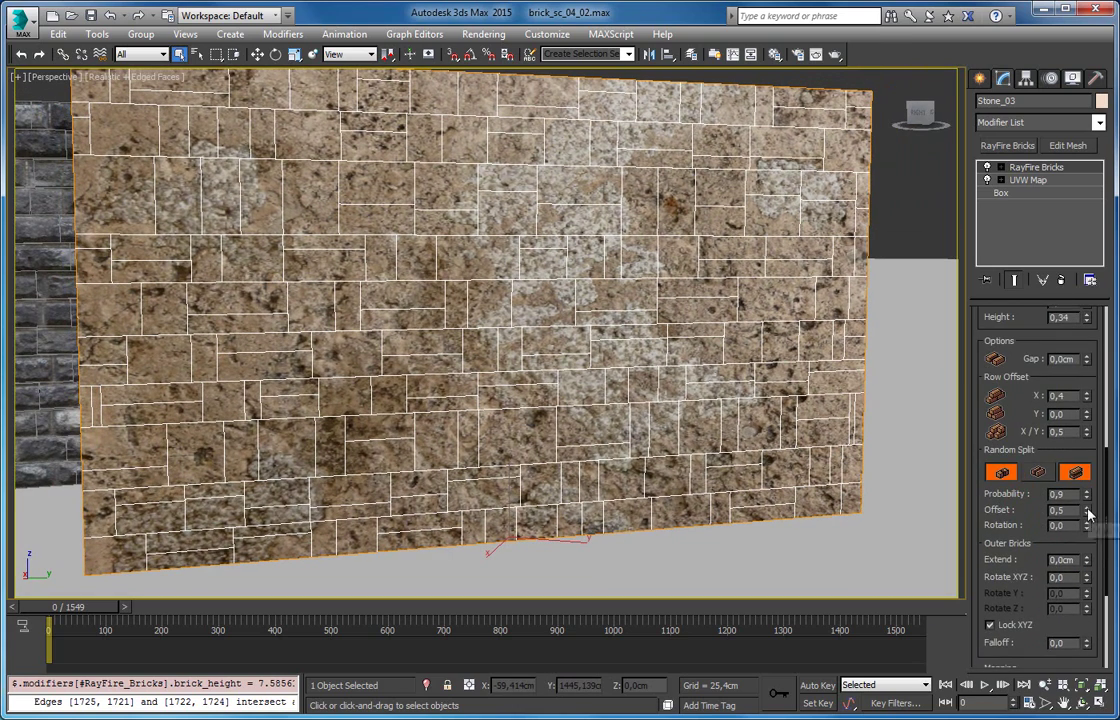
Set the random split offset to about 0.64
{"action": "left_click_drag", "start_coordinate": [1087, 508], "coordinate": [1088, 510]}
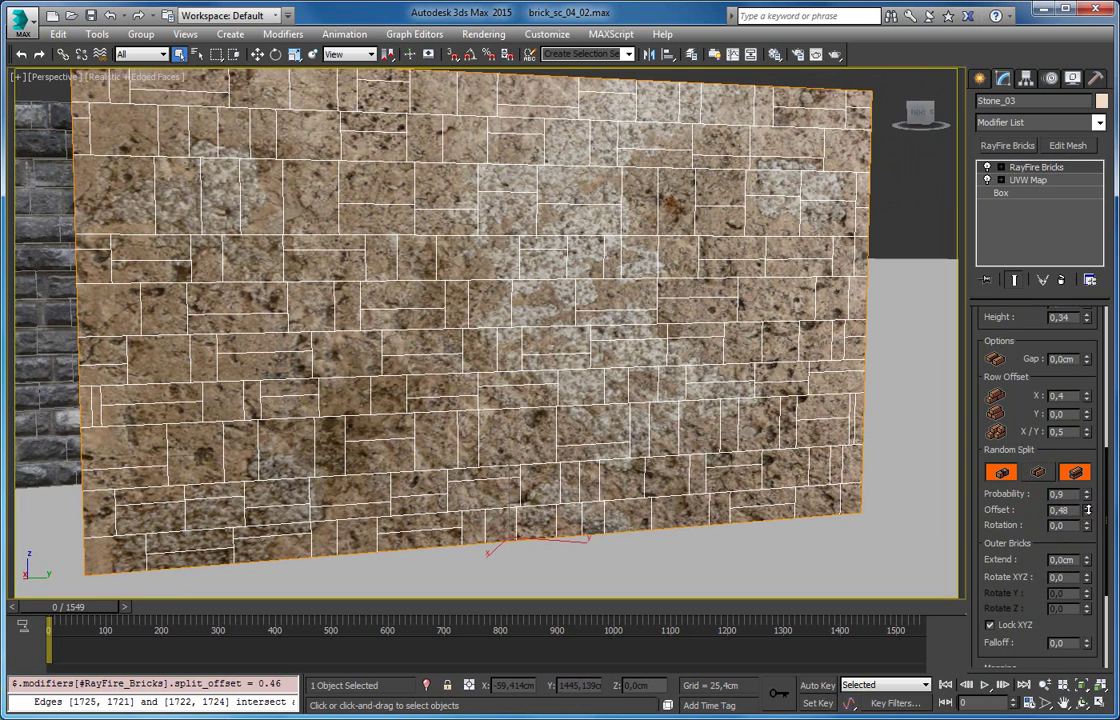
{"action": "left_click_drag", "start_coordinate": [1088, 510], "coordinate": [1088, 507]}
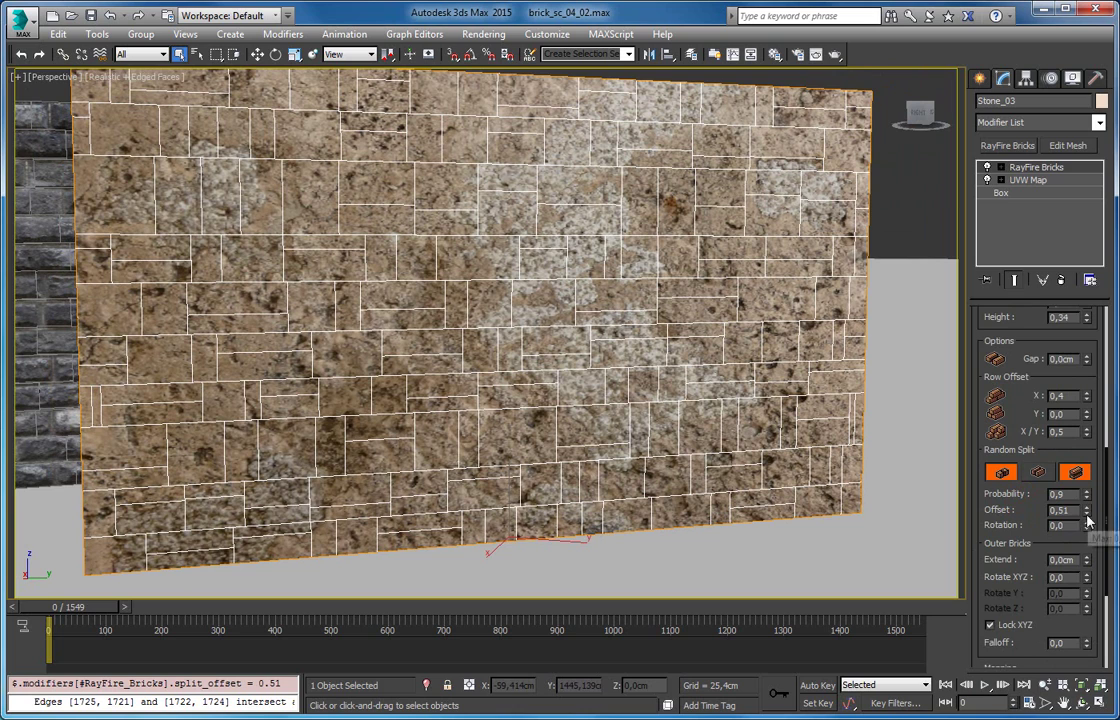
{"action": "right_click", "coordinate": [1081, 510]}
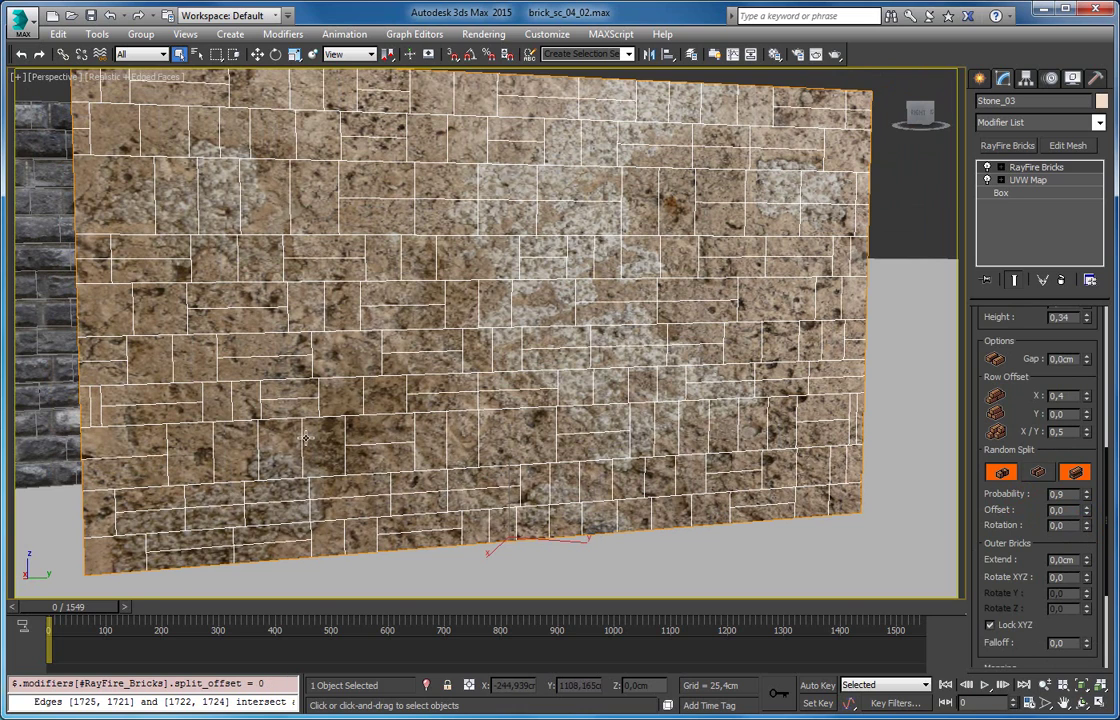
{"action": "scroll", "coordinate": [320, 470], "scroll_direction": "up", "scroll_amount": 5}
{"action": "middle_click_drag", "start_coordinate": [320, 470], "coordinate": [422, 433]}
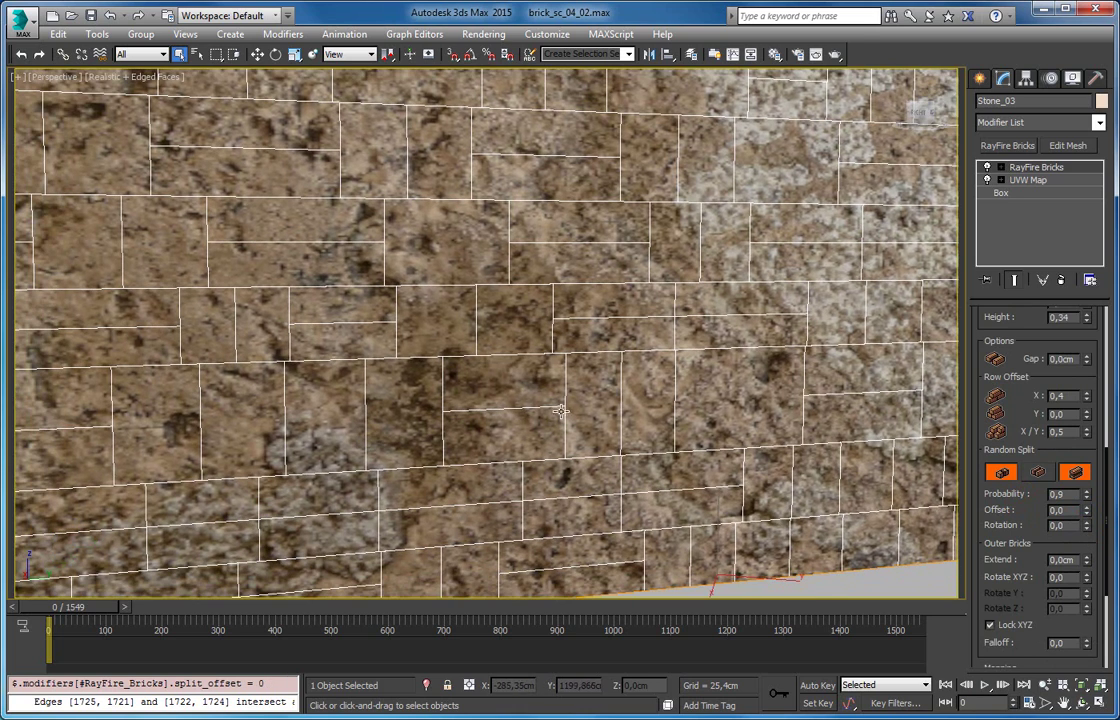
{"action": "double_click", "coordinate": [1057, 510]}
{"action": "type", "text": "0,5"}
{"action": "key", "text": "Return"}
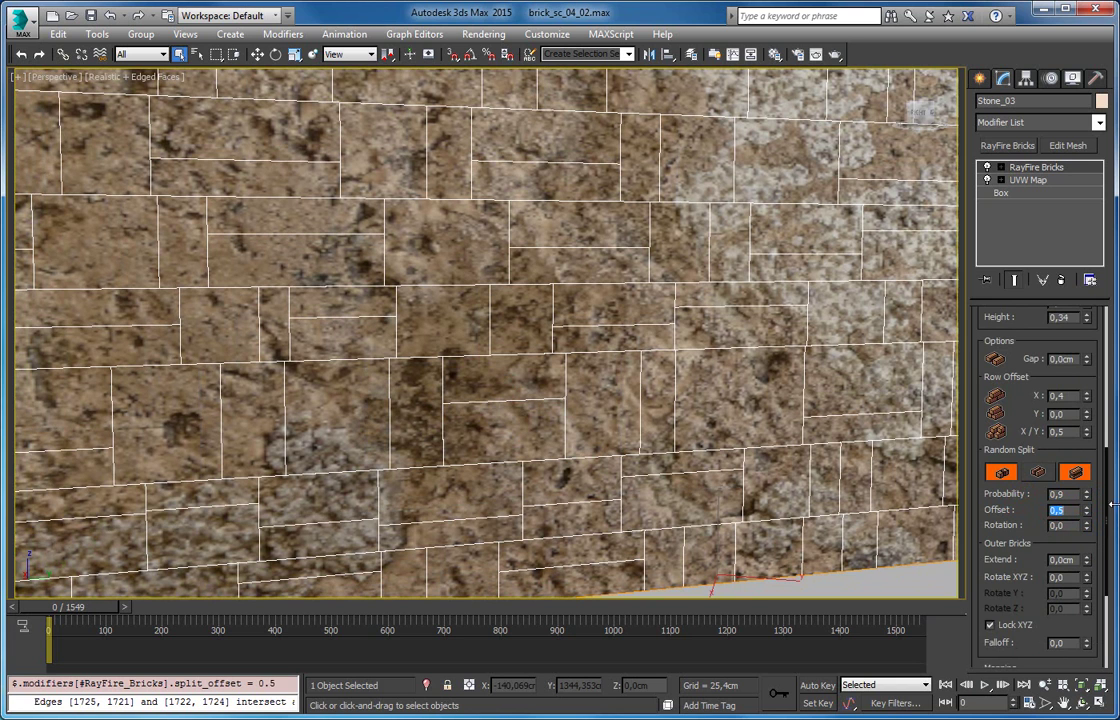
{"action": "left_click_drag", "start_coordinate": [1090, 512], "coordinate": [1085, 500]}
Rotate the random split lines to about 25.23 degrees
{"action": "scroll", "coordinate": [1040, 480], "scroll_direction": "down", "scroll_amount": 3}
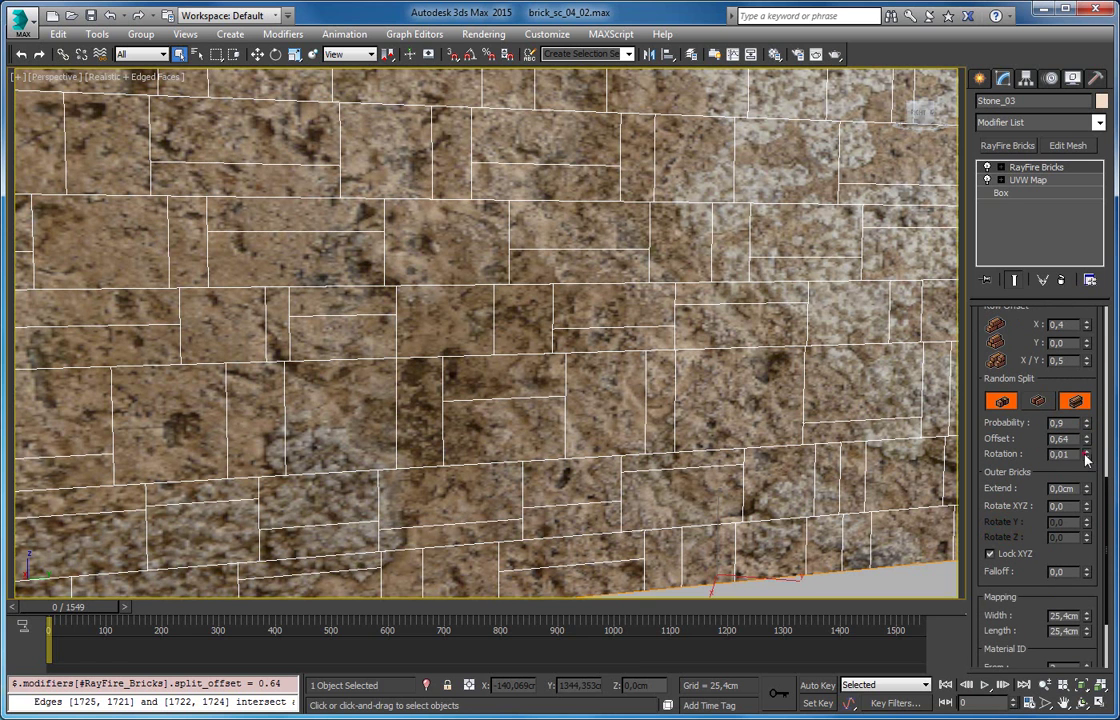
{"action": "mouse_move", "coordinate": [1087, 454]}
{"action": "left_mouse_down"}
{"action": "mouse_move", "coordinate": [1087, 430]}
{"action": "mouse_move", "coordinate": [1089, 486]}
{"action": "mouse_move", "coordinate": [1093, 434]}
{"action": "left_mouse_up"}
{"action": "scroll", "coordinate": [775, 320], "scroll_direction": "down", "scroll_amount": 2}
{"action": "scroll", "coordinate": [765, 320], "scroll_direction": "down", "scroll_amount": 3}
Extend the outer bricks outward by 4.75 cm
{"action": "scroll", "coordinate": [600, 340], "scroll_direction": "down", "scroll_amount": 2}
{"action": "middle_click_drag", "start_coordinate": [561, 355], "coordinate": [572, 342], "text": "alt"}
{"action": "mouse_move", "coordinate": [1008, 515]}
{"action": "left_mouse_down"}
{"action": "mouse_move", "coordinate": [992, 413]}
{"action": "mouse_move", "coordinate": [997, 441]}
{"action": "left_mouse_up"}
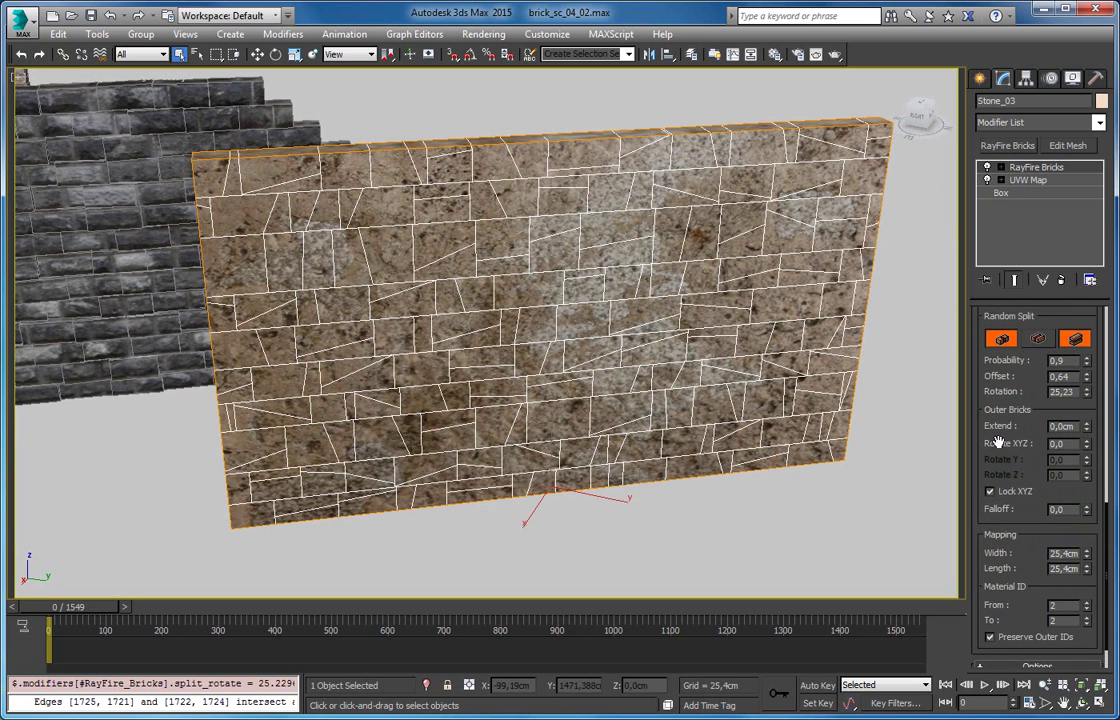
{"action": "middle_click_drag", "start_coordinate": [506, 285], "coordinate": [627, 327], "text": "alt"}
{"action": "middle_click_drag", "start_coordinate": [457, 268], "coordinate": [497, 263], "text": "alt"}
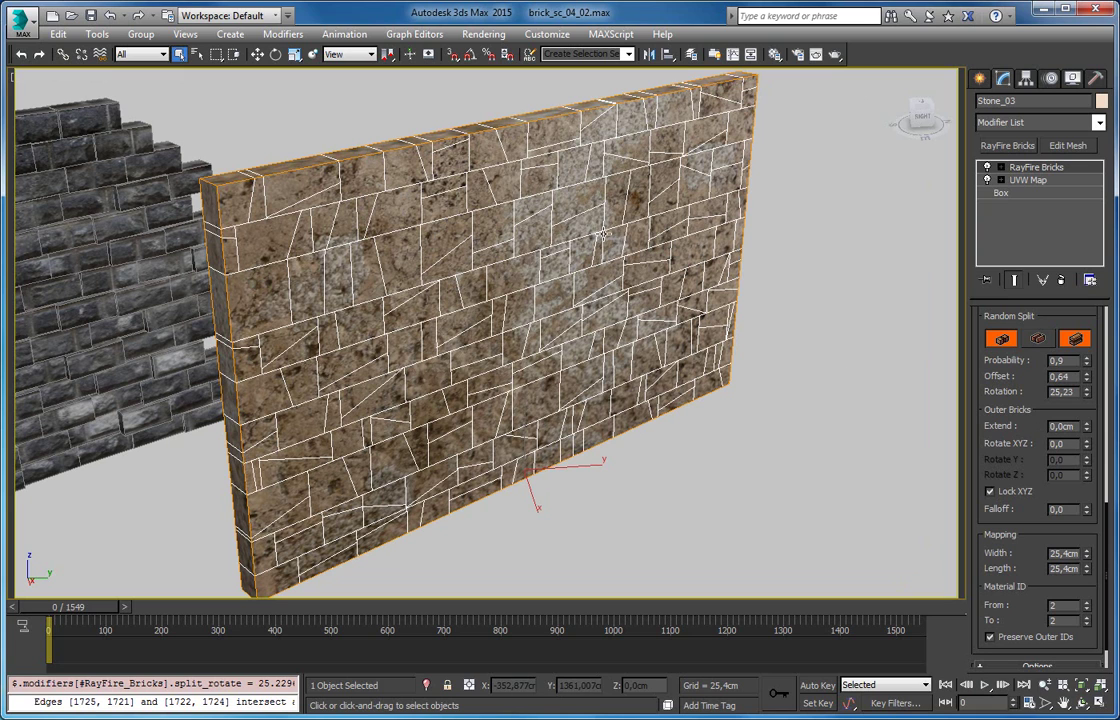
{"action": "left_click_drag", "start_coordinate": [1088, 427], "coordinate": [1080, 295]}
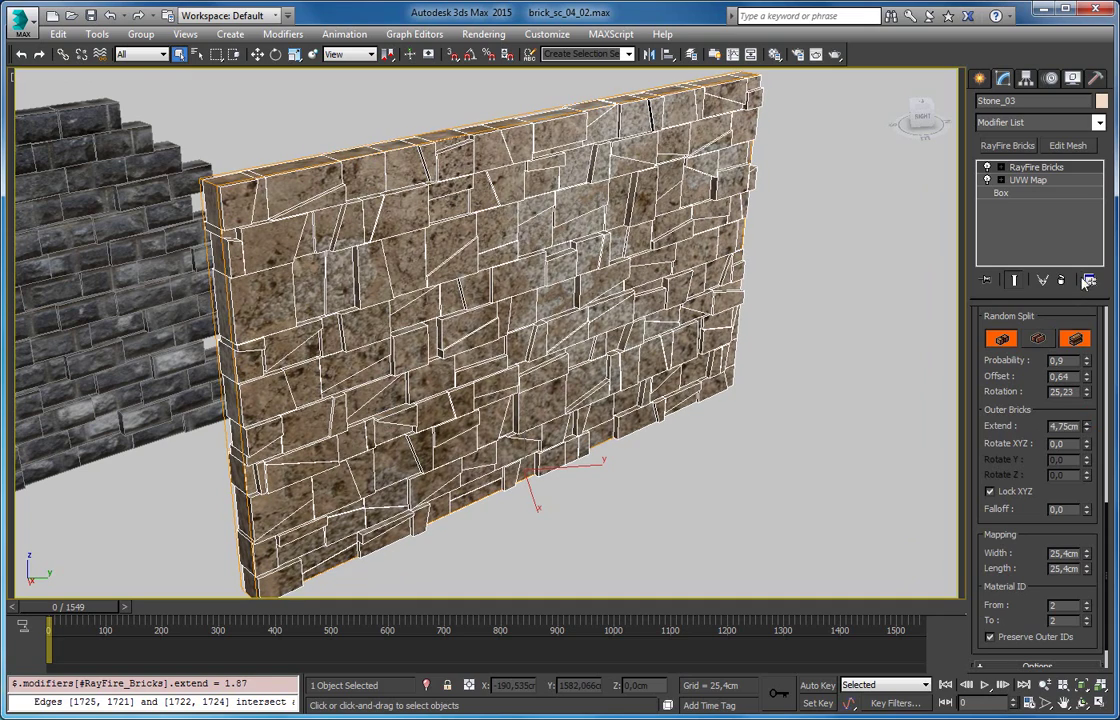
Switch reference coordinates to Local and randomly rotate outer bricks about 3 degrees
{"action": "right_click", "coordinate": [465, 336], "text": "alt"}
{"action": "left_click", "coordinate": [497, 314]}
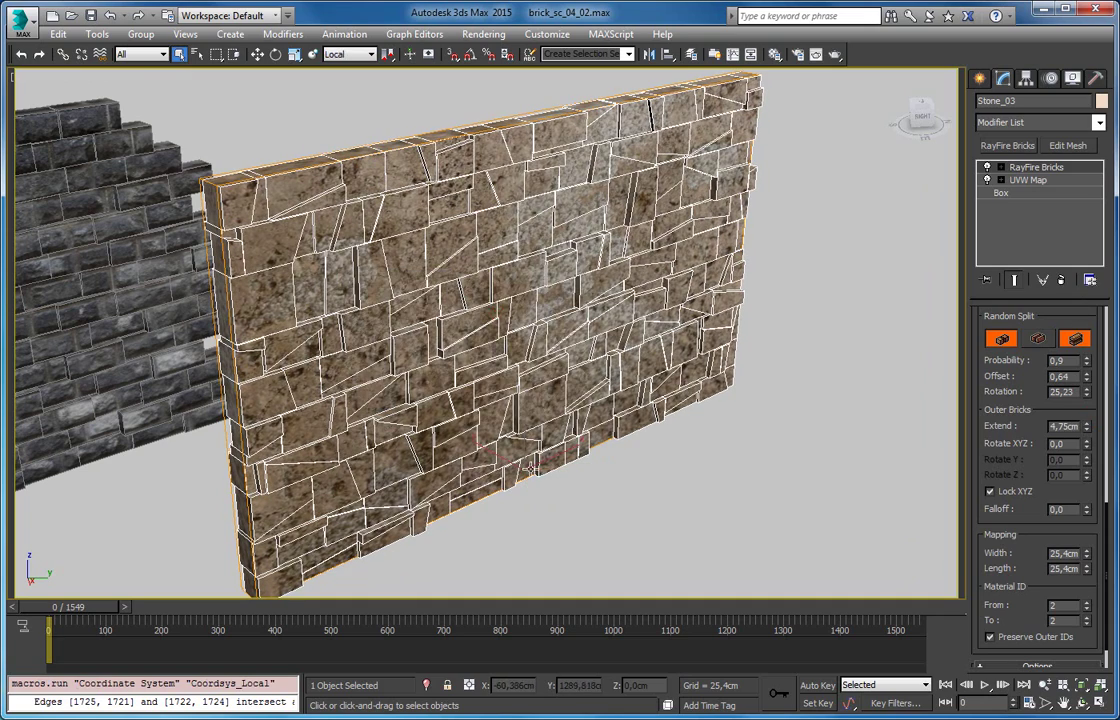
{"action": "mouse_move", "coordinate": [493, 320]}
{"action": "middle_mouse_down", "text": "alt"}
{"action": "mouse_move", "coordinate": [543, 337]}
{"action": "mouse_move", "coordinate": [483, 316]}
{"action": "middle_mouse_up", "text": "alt"}
{"action": "scroll", "coordinate": [483, 316], "scroll_direction": "up", "scroll_amount": 5}
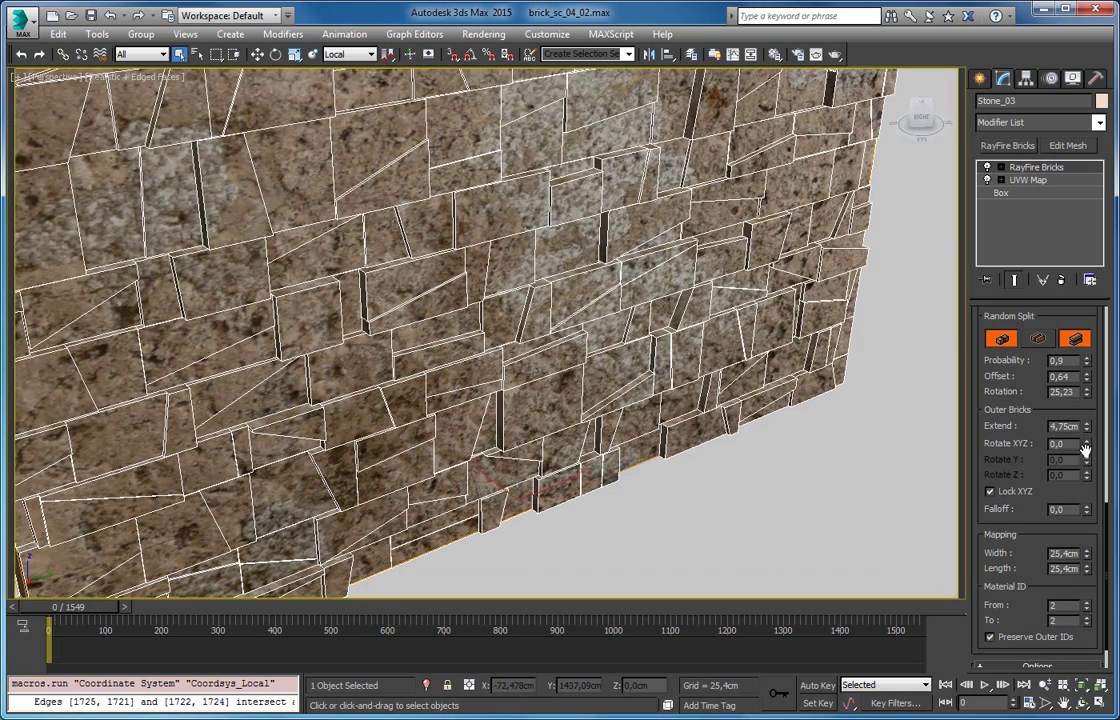
{"action": "left_click_drag", "start_coordinate": [1088, 451], "coordinate": [1087, 207]}
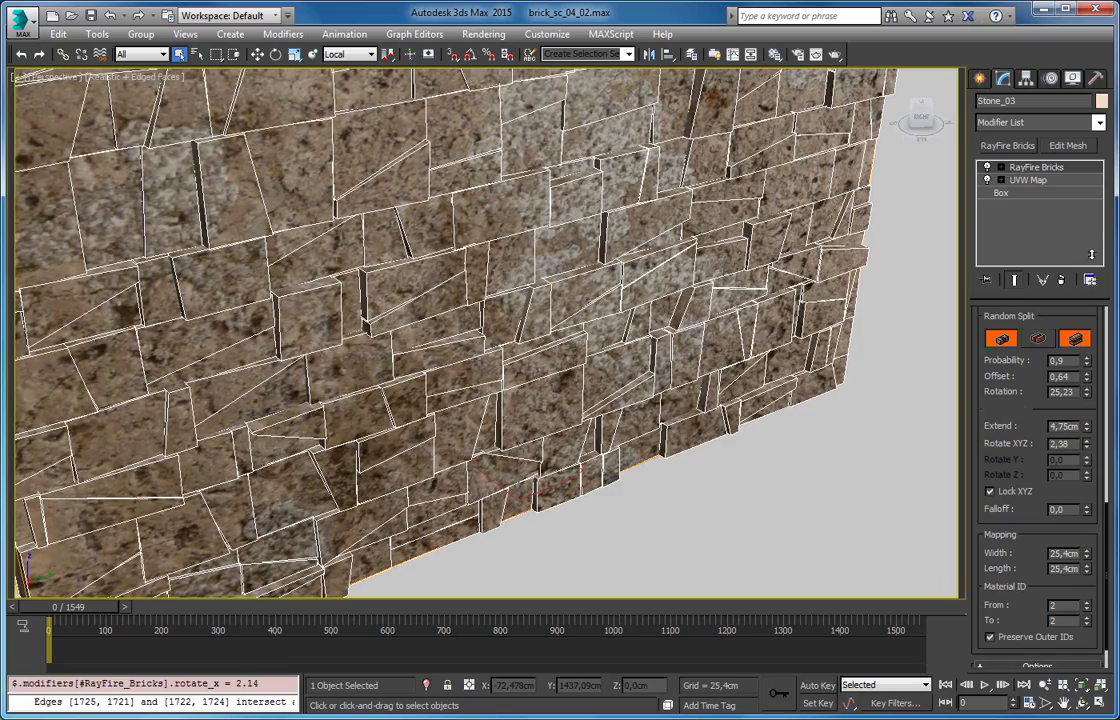
{"action": "middle_click_drag", "start_coordinate": [580, 236], "coordinate": [590, 240], "text": "alt"}
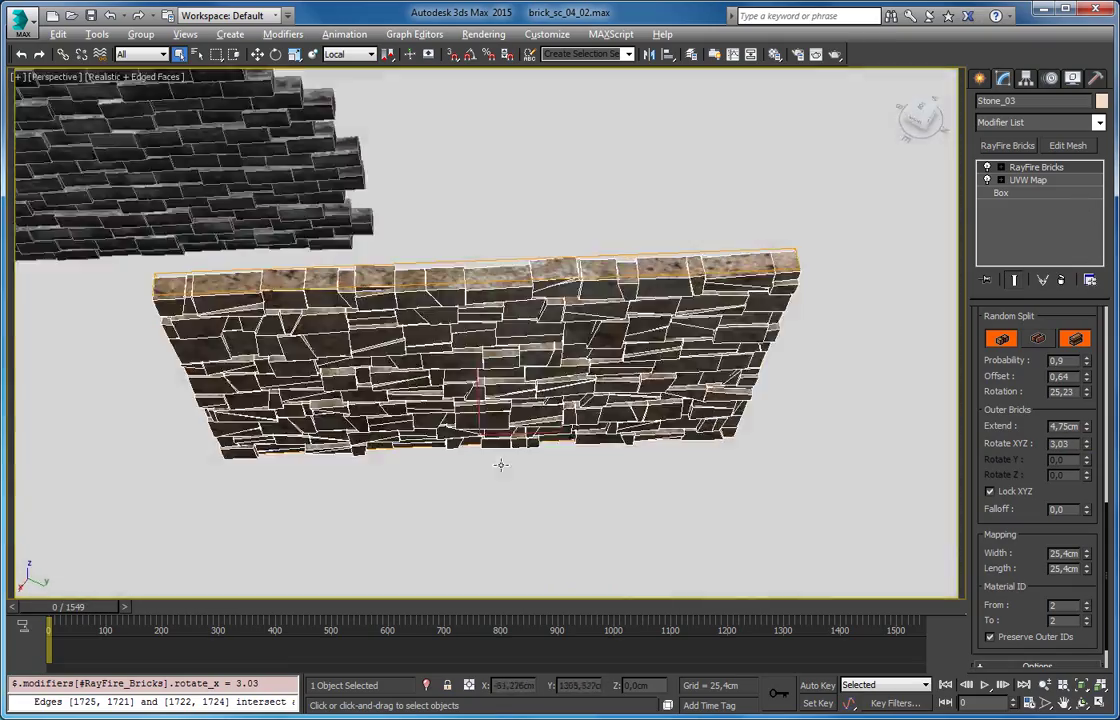
{"action": "mouse_move", "coordinate": [502, 420]}
{"action": "middle_mouse_down", "text": "alt"}
{"action": "mouse_move", "coordinate": [540, 430]}
{"action": "mouse_move", "coordinate": [645, 408]}
{"action": "mouse_move", "coordinate": [660, 380]}
{"action": "middle_mouse_up", "text": "alt"}
{"action": "scroll", "coordinate": [585, 408], "scroll_direction": "up", "scroll_amount": 3}
{"action": "scroll", "coordinate": [997, 316], "scroll_direction": "down", "scroll_amount": 1}
{"action": "left_click", "coordinate": [1040, 646]}
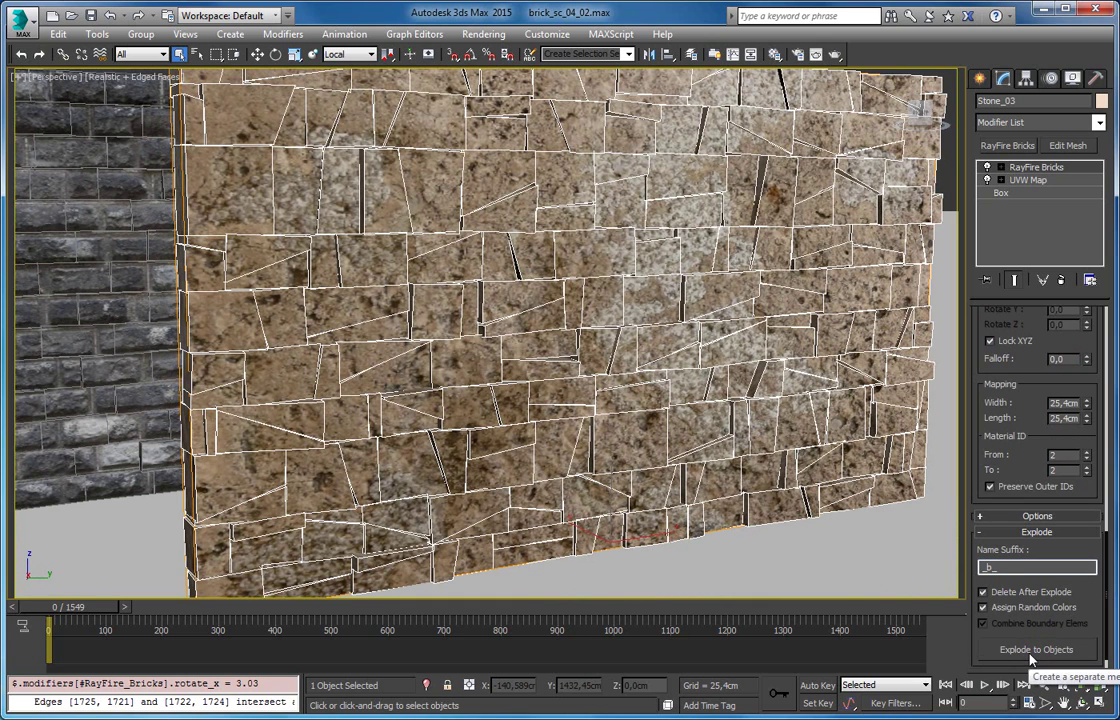
Explode the wall's bricks into 226 separate stone objects
{"action": "left_click", "coordinate": [1035, 650]}
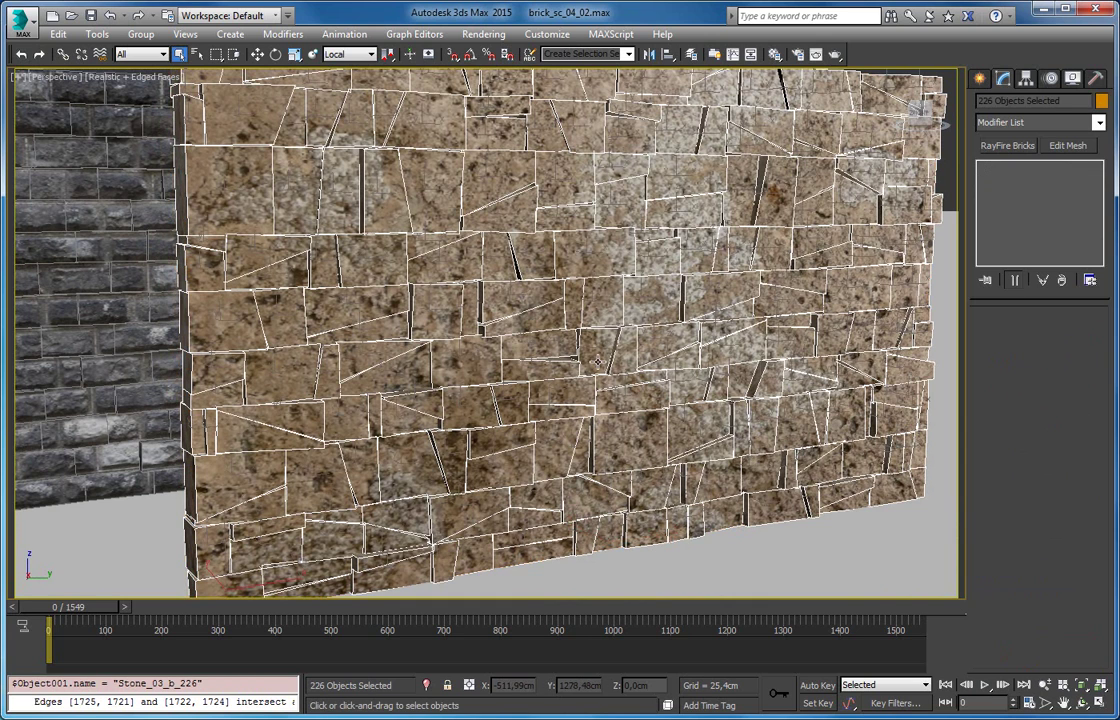
{"action": "scroll", "coordinate": [597, 362], "scroll_direction": "down", "scroll_amount": 5}
{"action": "middle_click_drag", "start_coordinate": [520, 316], "coordinate": [712, 375], "text": "alt"}
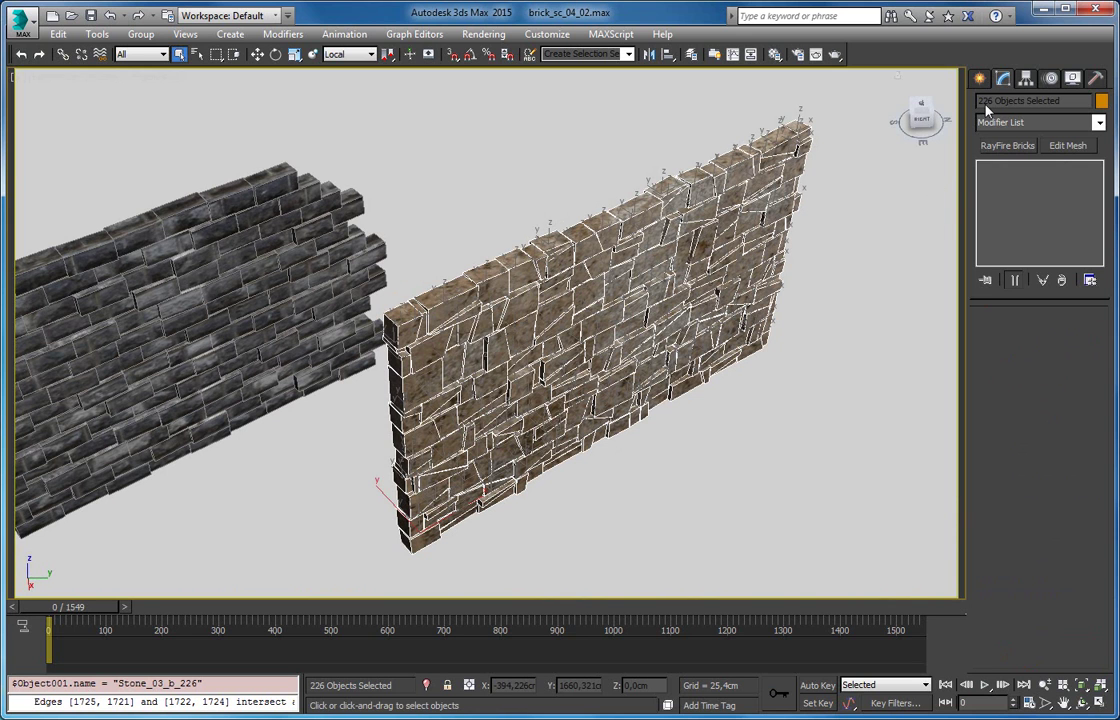
Apply a RayFire Asperity modifier to all the stones
{"action": "left_click", "coordinate": [1099, 123]}
{"action": "scroll", "coordinate": [1079, 424], "scroll_direction": "down", "scroll_amount": 10}
{"action": "scroll", "coordinate": [1079, 424], "scroll_direction": "down", "scroll_amount": 4}
{"action": "scroll", "coordinate": [1079, 424], "scroll_direction": "down", "scroll_amount": 4}
{"action": "scroll", "coordinate": [1080, 442], "scroll_direction": "down", "scroll_amount": 4}
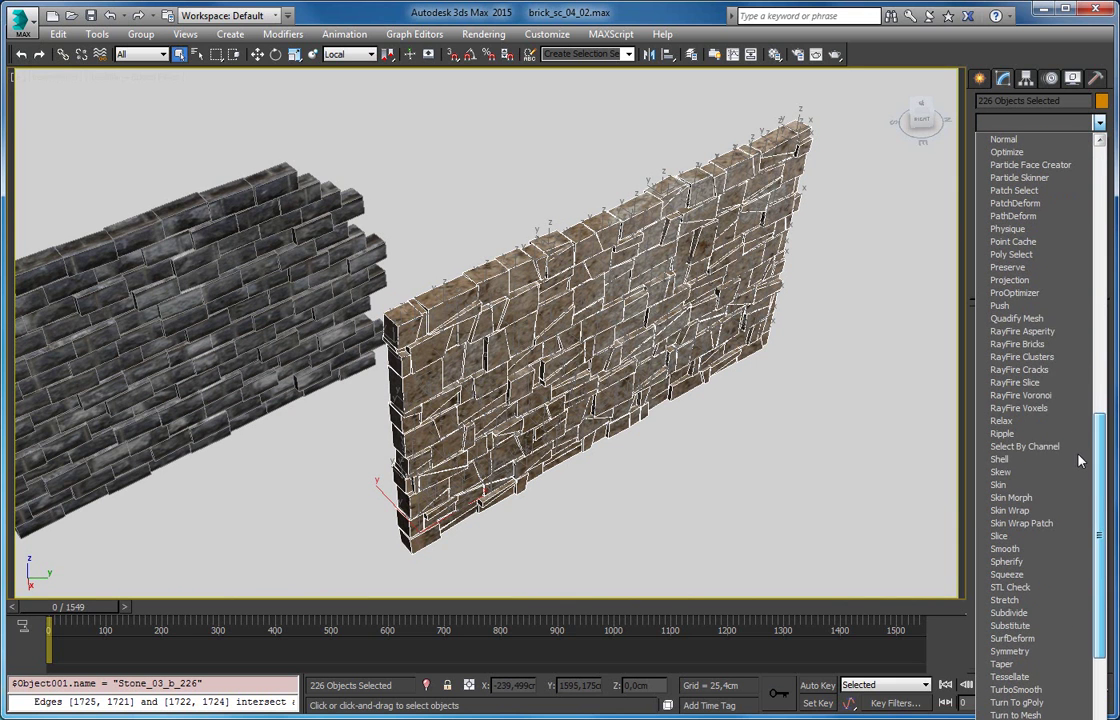
{"action": "left_click", "coordinate": [1038, 333]}
{"action": "mouse_move", "coordinate": [692, 298]}
{"action": "middle_mouse_down", "text": "alt"}
{"action": "mouse_move", "coordinate": [695, 310]}
{"action": "mouse_move", "coordinate": [560, 335]}
{"action": "middle_mouse_up", "text": "alt"}
{"action": "scroll", "coordinate": [695, 310], "scroll_direction": "up", "scroll_amount": 3}
{"action": "scroll", "coordinate": [536, 341], "scroll_direction": "up", "scroll_amount": 5}
{"action": "scroll", "coordinate": [453, 308], "scroll_direction": "up", "scroll_amount": 5}
{"action": "mouse_move", "coordinate": [485, 325]}
{"action": "middle_mouse_down", "text": "alt"}
{"action": "mouse_move", "coordinate": [445, 310]}
{"action": "mouse_move", "coordinate": [473, 301]}
{"action": "mouse_move", "coordinate": [542, 355]}
{"action": "middle_mouse_up", "text": "alt"}
{"action": "mouse_move", "coordinate": [627, 352]}
{"action": "middle_mouse_down"}
{"action": "mouse_move", "coordinate": [398, 211]}
{"action": "mouse_move", "coordinate": [592, 341]}
{"action": "mouse_move", "coordinate": [607, 300]}
{"action": "mouse_move", "coordinate": [514, 277]}
{"action": "middle_mouse_up"}
{"action": "scroll", "coordinate": [1010, 589], "scroll_direction": "up", "scroll_amount": 5}
Uncheck Selected Only so Asperity triangulates all faces
{"action": "left_click_drag", "start_coordinate": [994, 364], "coordinate": [995, 458]}
{"action": "left_click", "coordinate": [995, 400]}
{"action": "scroll", "coordinate": [424, 309], "scroll_direction": "down", "scroll_amount": 5}
{"action": "middle_click_drag", "start_coordinate": [424, 309], "coordinate": [460, 309], "text": "alt"}
{"action": "scroll", "coordinate": [424, 309], "scroll_direction": "up", "scroll_amount": 4}
{"action": "scroll", "coordinate": [424, 309], "scroll_direction": "up", "scroll_amount": 3}
{"action": "mouse_move", "coordinate": [302, 212]}
{"action": "middle_mouse_down", "text": "alt"}
{"action": "mouse_move", "coordinate": [338, 294]}
{"action": "mouse_move", "coordinate": [464, 315]}
{"action": "middle_mouse_up", "text": "alt"}
{"action": "middle_click_drag", "start_coordinate": [262, 405], "coordinate": [426, 322], "text": "alt"}
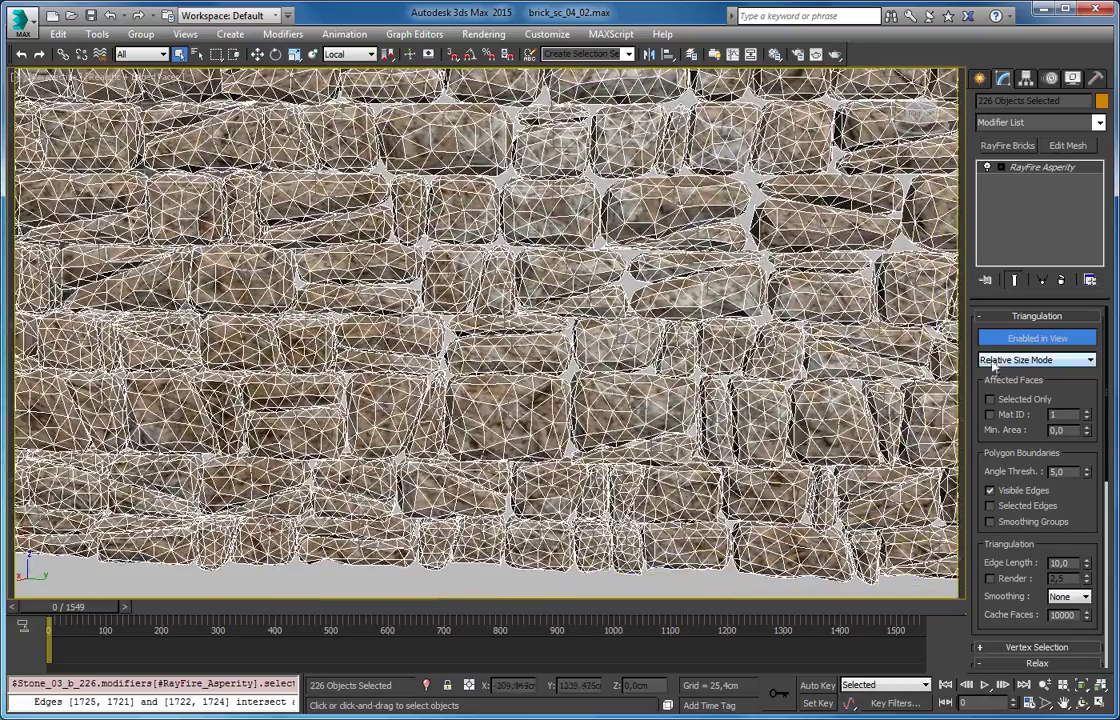
Set triangulation to Absolute Size Mode with edge length 2 cm
{"action": "left_click", "coordinate": [997, 360]}
{"action": "left_click", "coordinate": [1014, 384]}
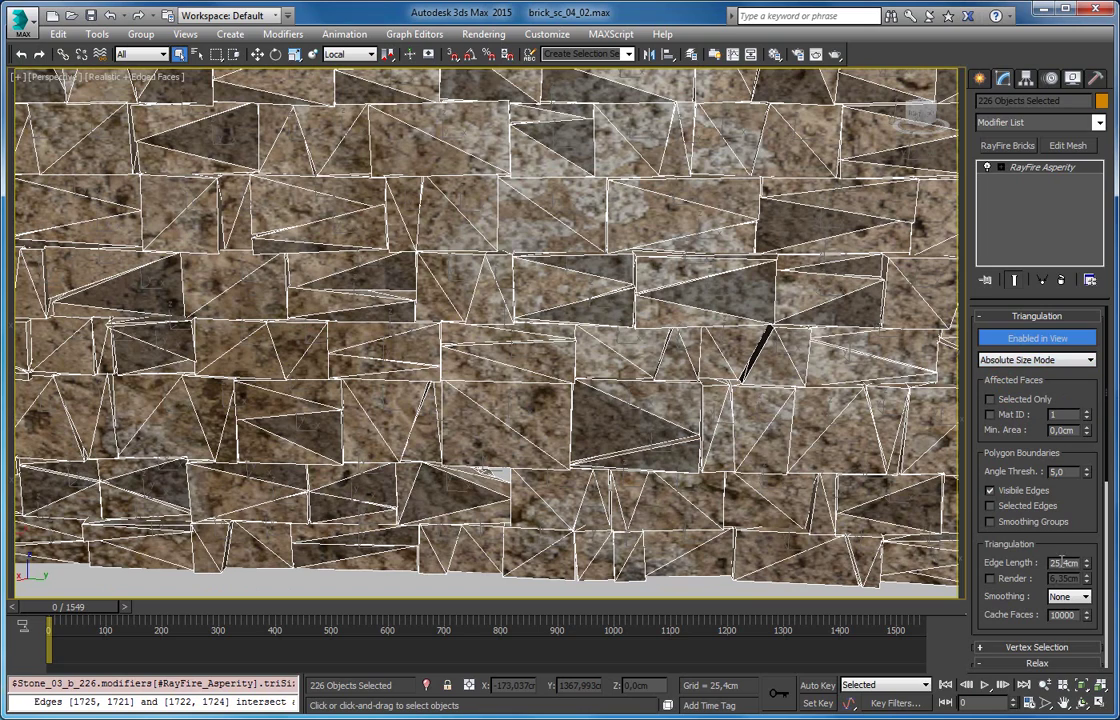
{"action": "type", "text": "10"}
{"action": "key", "text": "Return"}
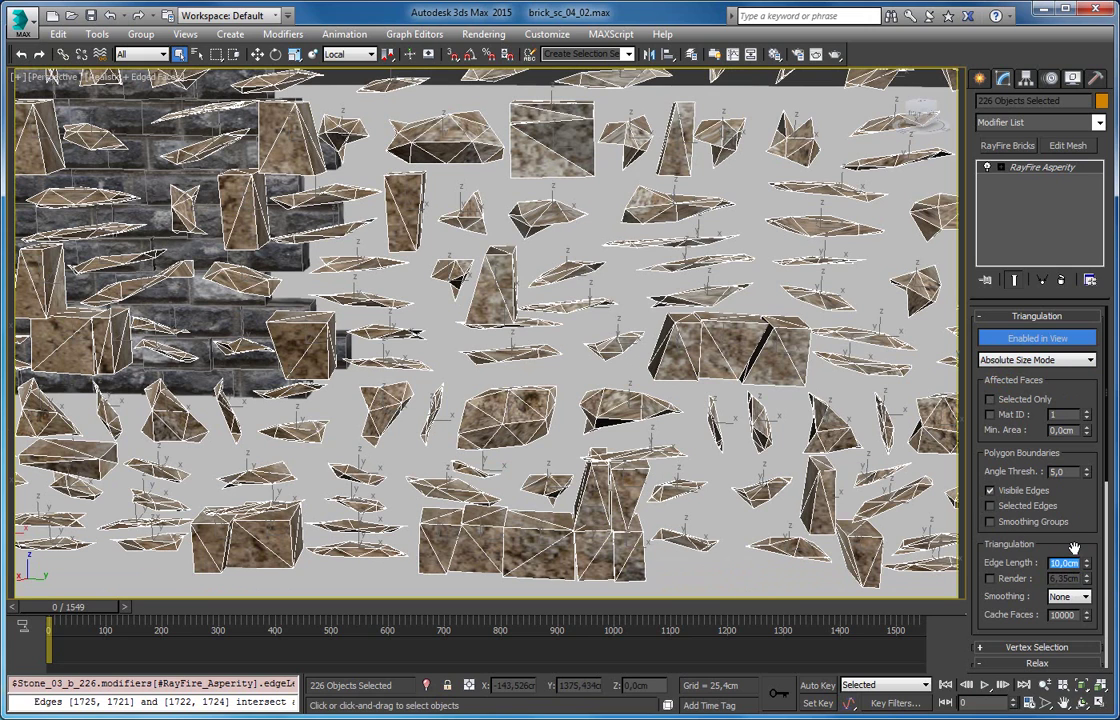
{"action": "type", "text": "3"}
{"action": "key", "text": "Return"}
{"action": "type", "text": "2"}
{"action": "key", "text": "Return"}
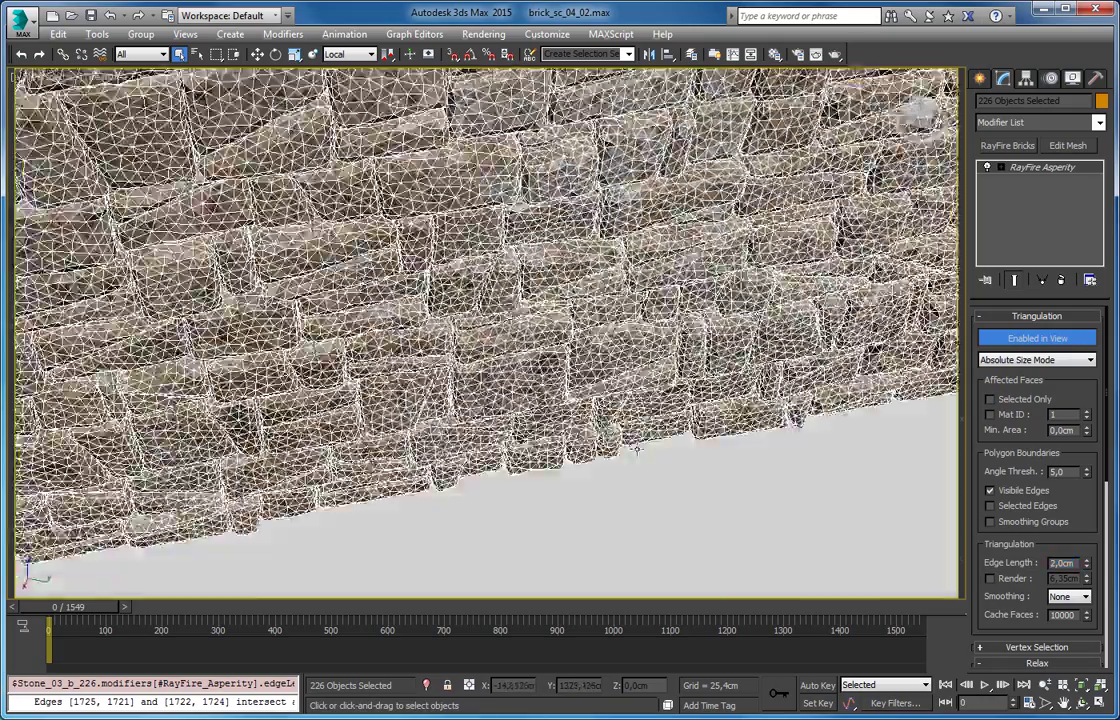
Toggle edged-face display and inspect the faceted stones close up
{"action": "middle_click_drag", "start_coordinate": [595, 388], "coordinate": [555, 370], "text": "alt"}
{"action": "key", "text": "F3"}
{"action": "key", "text": "F3"}
{"action": "key", "text": "F4"}
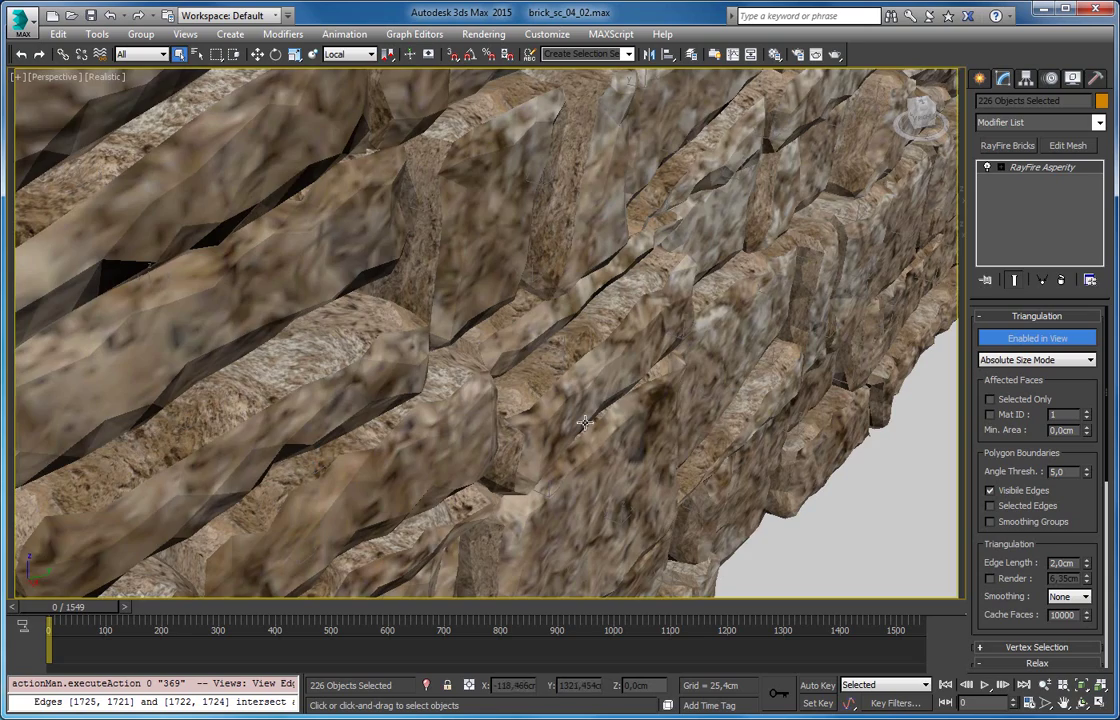
{"action": "middle_click_drag", "start_coordinate": [586, 433], "coordinate": [530, 367], "text": "alt"}
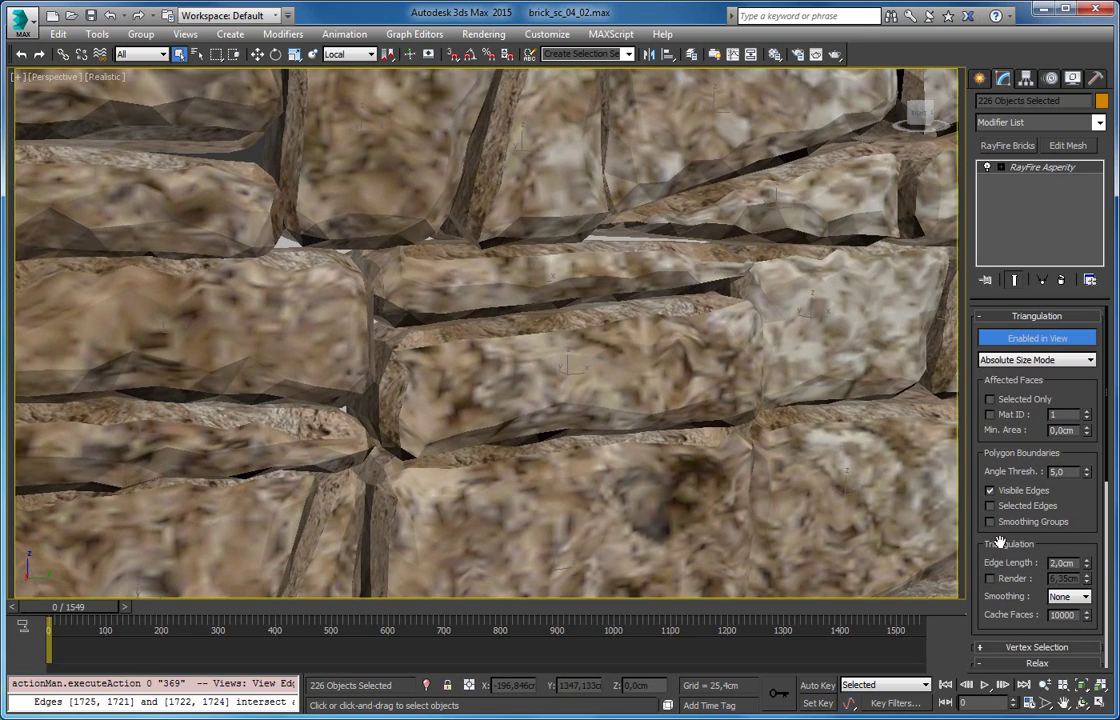
Lower the Asperity Relax Amount to 0.52
{"action": "scroll", "coordinate": [998, 541], "scroll_direction": "down", "scroll_amount": 2}
{"action": "scroll", "coordinate": [1022, 557], "scroll_direction": "down", "scroll_amount": 2}
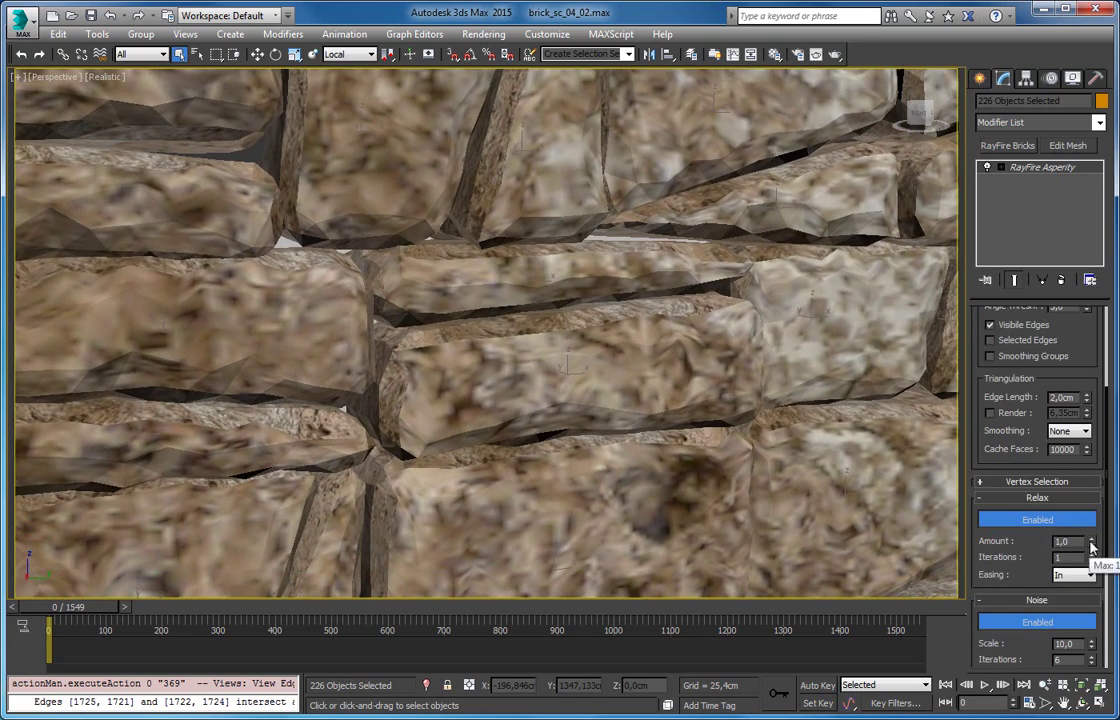
{"action": "left_click_drag", "start_coordinate": [1092, 544], "coordinate": [1088, 584]}
{"action": "key", "text": "F4"}
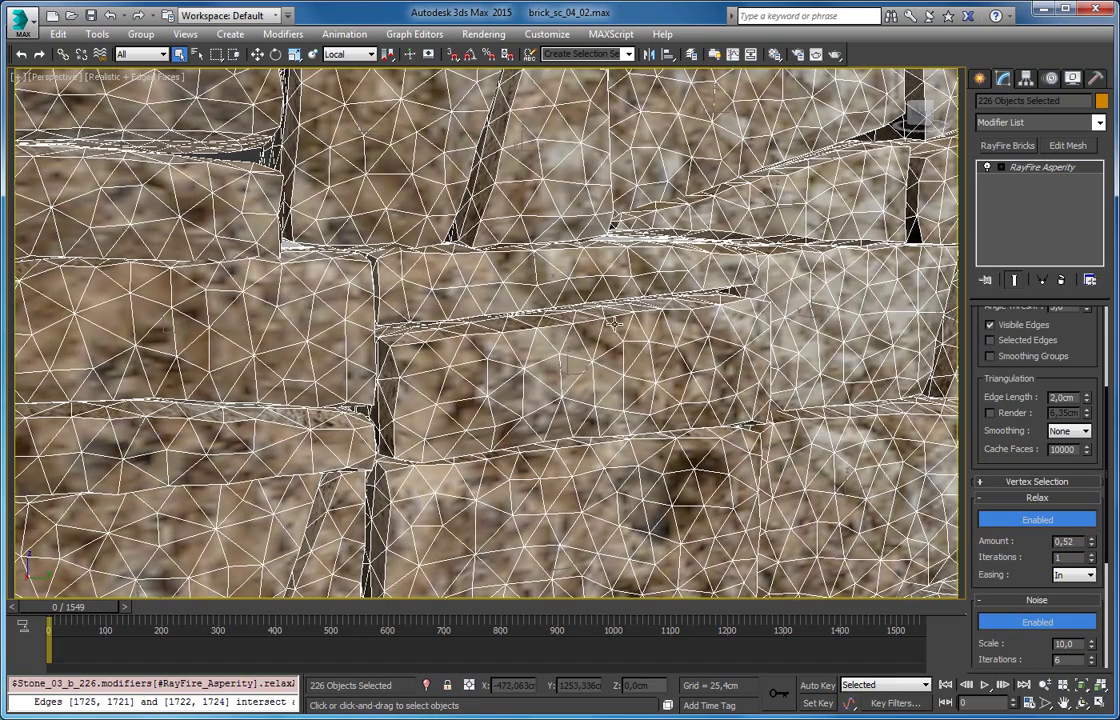
Apply Asperity noise to the stones at a noise scale of 5
{"action": "scroll", "coordinate": [994, 606], "scroll_direction": "down", "scroll_amount": 3}
{"action": "scroll", "coordinate": [990, 467], "scroll_direction": "down", "scroll_amount": 3}
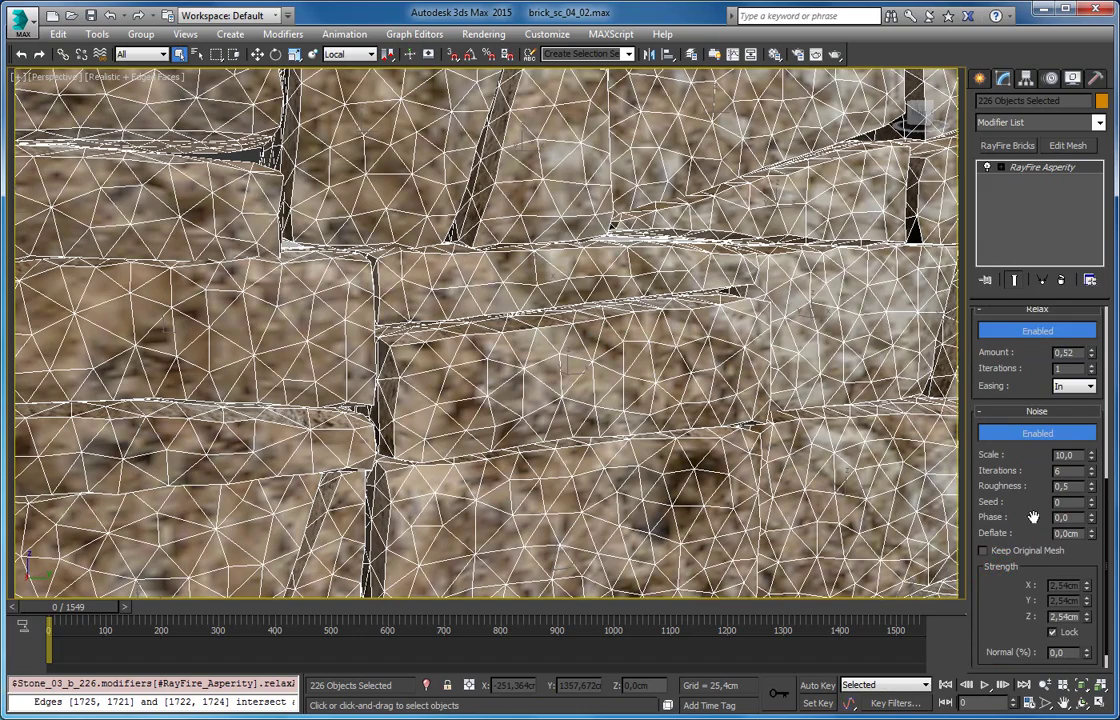
{"action": "left_click_drag", "start_coordinate": [1030, 510], "coordinate": [1031, 490]}
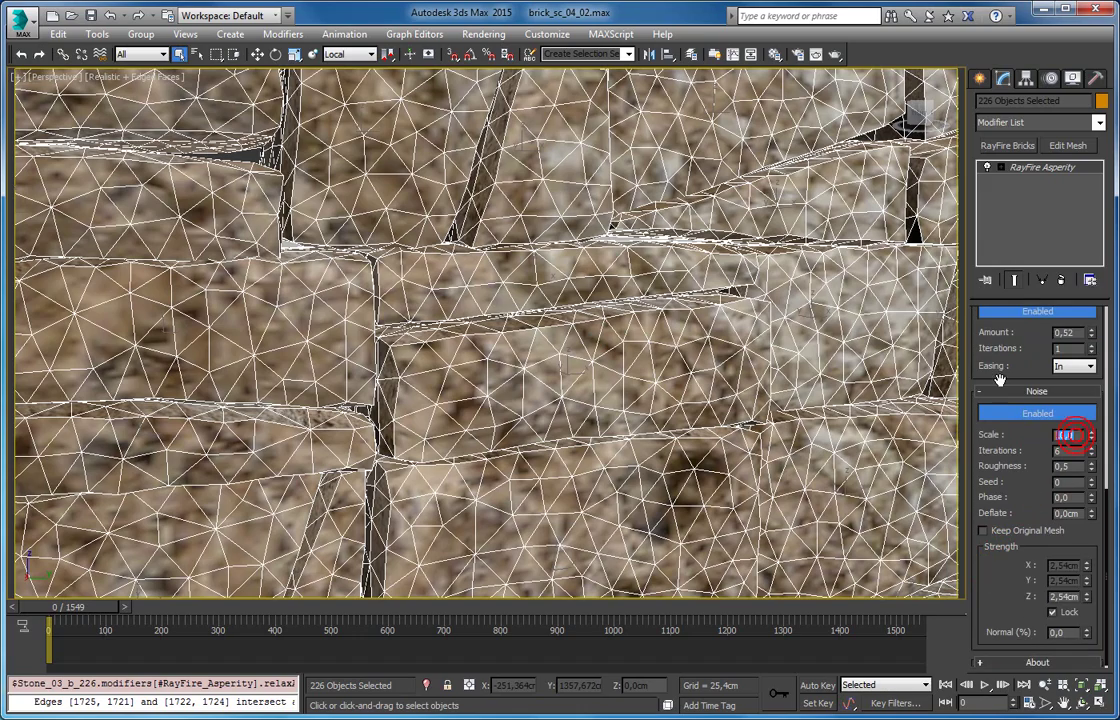
{"action": "type", "text": "5"}
{"action": "key", "text": "Return"}
{"action": "key", "text": "z"}
{"action": "middle_click_drag", "start_coordinate": [524, 268], "coordinate": [538, 256], "text": "alt"}
{"action": "scroll", "coordinate": [538, 256], "scroll_direction": "up", "scroll_amount": 5}
{"action": "key", "text": "F4"}
{"action": "key", "text": "shift+z"}
{"action": "key", "text": "shift+z"}
{"action": "key", "text": "shift+z"}
{"action": "scroll", "coordinate": [505, 332], "scroll_direction": "up", "scroll_amount": 2}
{"action": "scroll", "coordinate": [505, 332], "scroll_direction": "up", "scroll_amount": 2}
{"action": "scroll", "coordinate": [505, 332], "scroll_direction": "up", "scroll_amount": 3}
Raise the noise scale to 3.95 and the Z strength to about 4.98
{"action": "mouse_move", "coordinate": [1093, 438]}
{"action": "left_mouse_down"}
{"action": "mouse_move", "coordinate": [1092, 390]}
{"action": "mouse_move", "coordinate": [1090, 455]}
{"action": "left_mouse_up"}
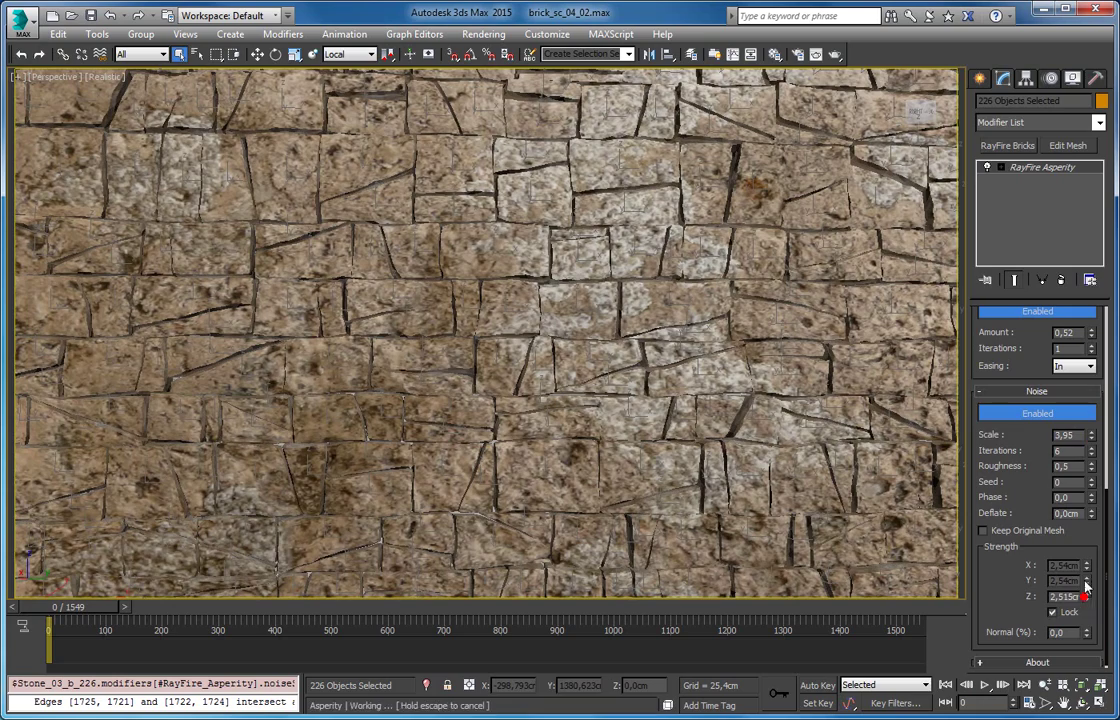
{"action": "left_click_drag", "start_coordinate": [1087, 583], "coordinate": [1087, 565]}
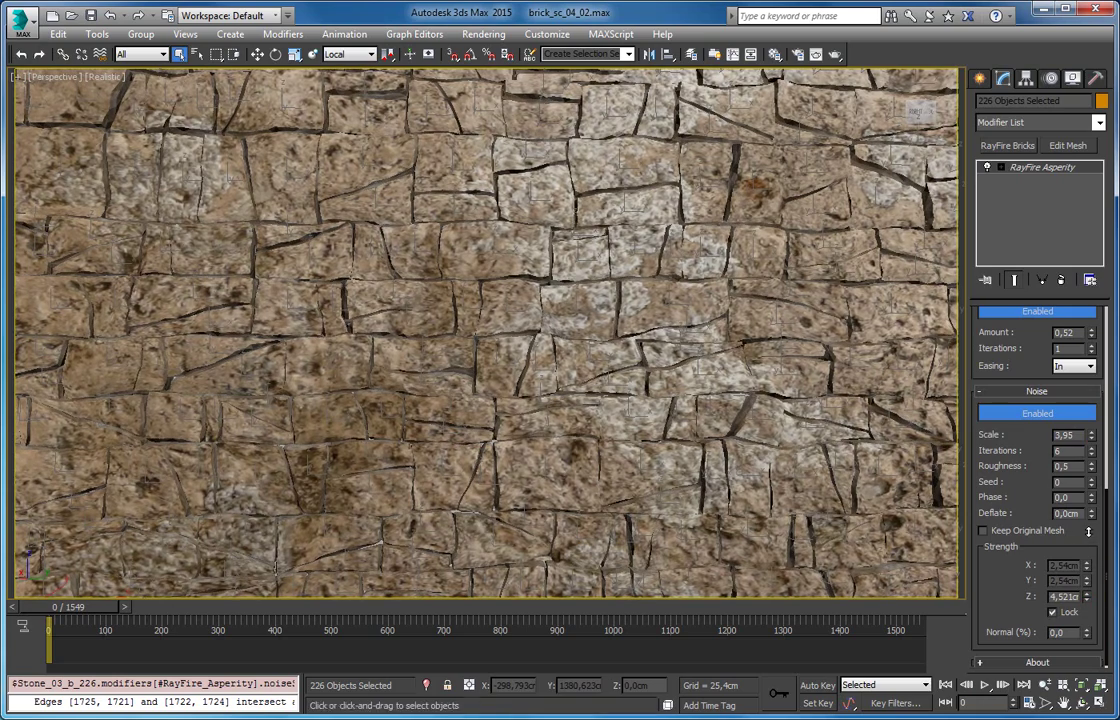
{"action": "middle_click_drag", "start_coordinate": [900, 457], "coordinate": [619, 434], "text": "alt"}
{"action": "key", "text": "F4"}
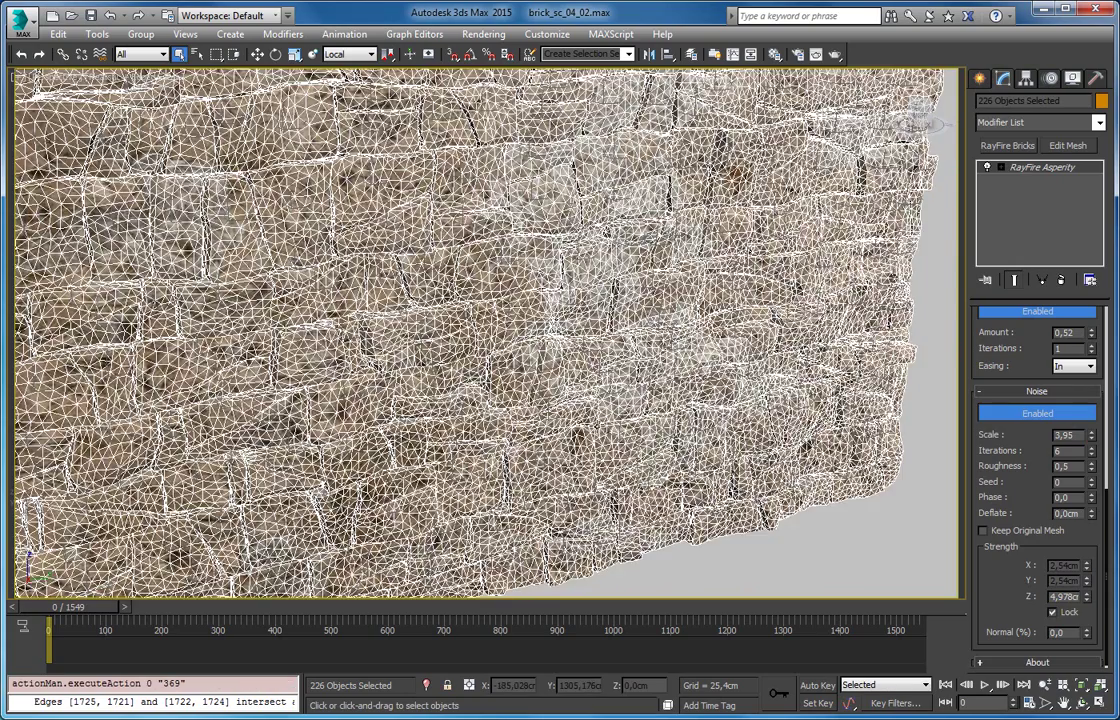
{"action": "scroll", "coordinate": [451, 417], "scroll_direction": "up", "scroll_amount": 3}
{"action": "key", "text": "F4"}
Orbit around the wall to inspect the craggy stones from angled and front views
{"action": "scroll", "coordinate": [451, 417], "scroll_direction": "up", "scroll_amount": 4}
{"action": "scroll", "coordinate": [451, 417], "scroll_direction": "down", "scroll_amount": 4}
{"action": "mouse_move", "coordinate": [451, 417]}
{"action": "middle_mouse_down", "text": "alt"}
{"action": "mouse_move", "coordinate": [388, 488]}
{"action": "mouse_move", "coordinate": [408, 493]}
{"action": "mouse_move", "coordinate": [350, 380]}
{"action": "mouse_move", "coordinate": [388, 355]}
{"action": "mouse_move", "coordinate": [513, 357]}
{"action": "mouse_move", "coordinate": [635, 392]}
{"action": "mouse_move", "coordinate": [520, 357]}
{"action": "mouse_move", "coordinate": [585, 322]}
{"action": "middle_mouse_up", "text": "alt"}
{"action": "key", "text": "F4"}
{"action": "key", "text": "F4"}
{"action": "scroll", "coordinate": [404, 493], "scroll_direction": "down", "scroll_amount": 4}
{"action": "mouse_move", "coordinate": [556, 384]}
{"action": "middle_mouse_down", "text": "alt"}
{"action": "mouse_move", "coordinate": [612, 367]}
{"action": "mouse_move", "coordinate": [700, 367]}
{"action": "mouse_move", "coordinate": [582, 385]}
{"action": "middle_mouse_up", "text": "alt"}
{"action": "key", "text": "F4"}
{"action": "key", "text": "F4"}
{"action": "scroll", "coordinate": [582, 385], "scroll_direction": "down", "scroll_amount": 3}
Turn off the RayFire Asperity modifier on the stone wall
{"action": "scroll", "coordinate": [595, 375], "scroll_direction": "down", "scroll_amount": 3}
{"action": "scroll", "coordinate": [608, 363], "scroll_direction": "down", "scroll_amount": 2}
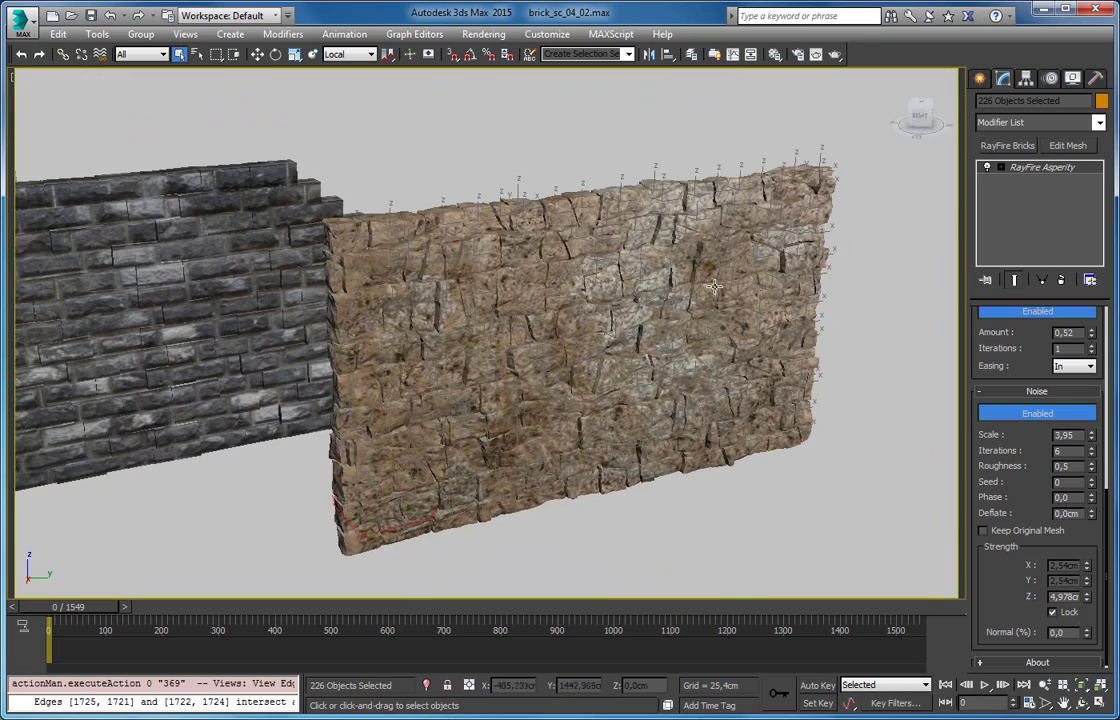
{"action": "scroll", "coordinate": [496, 340], "scroll_direction": "up", "scroll_amount": 3}
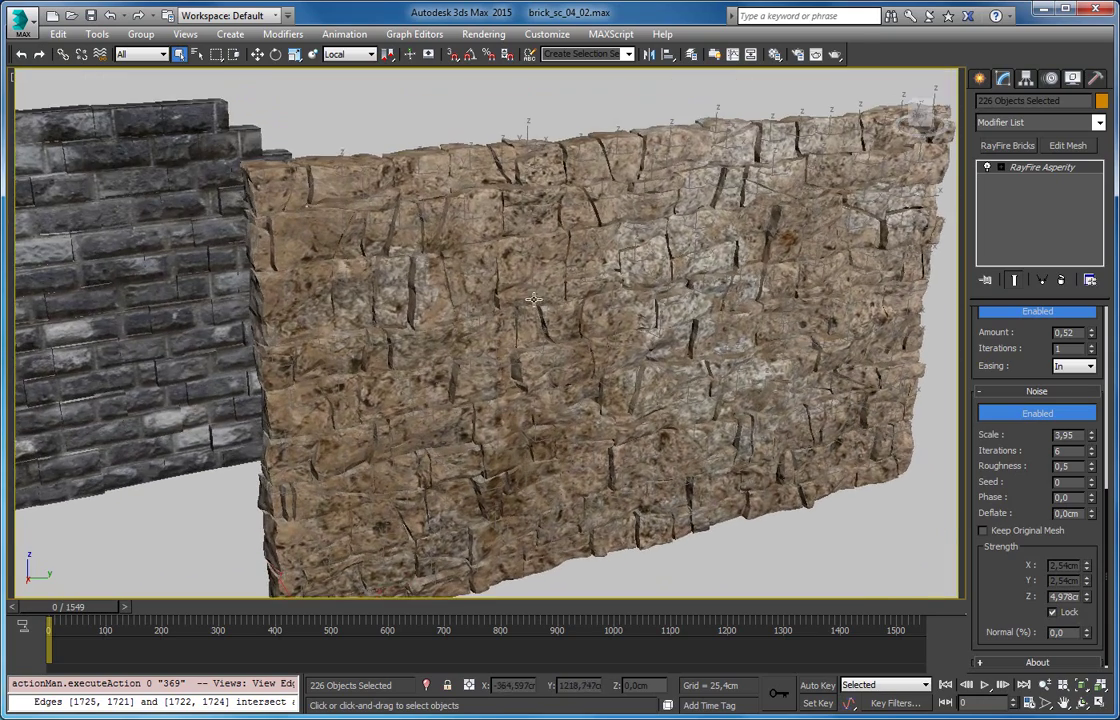
{"action": "left_click", "coordinate": [987, 167]}
{"action": "left_click", "coordinate": [688, 139]}
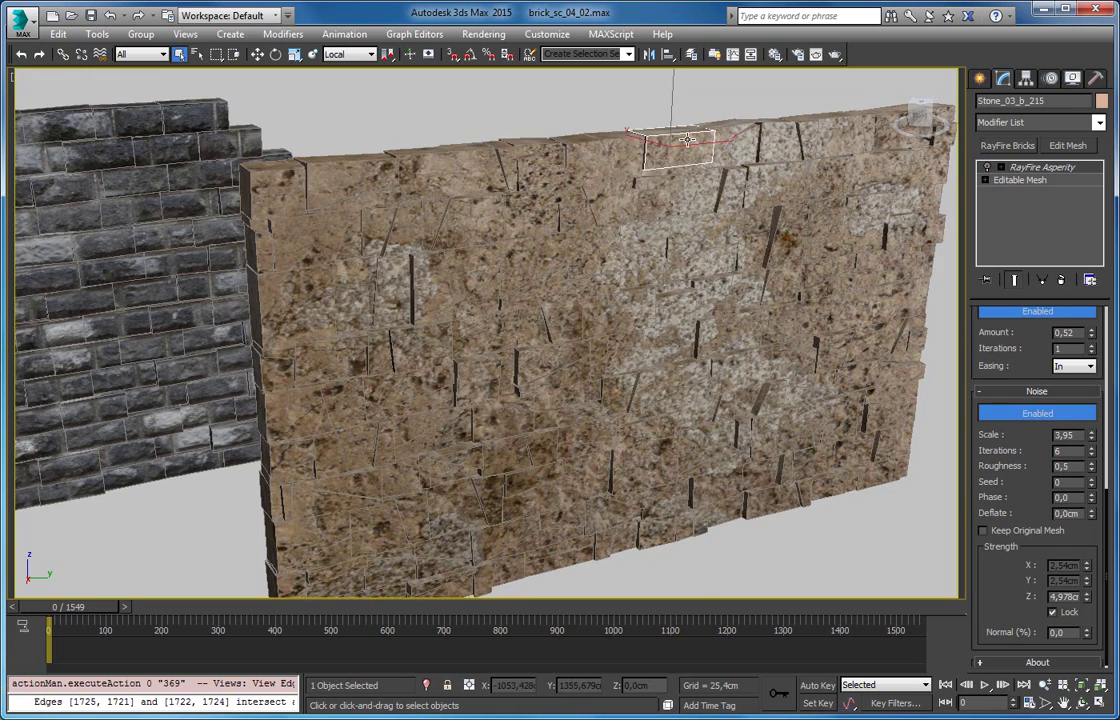
{"action": "scroll", "coordinate": [688, 139], "scroll_direction": "down", "scroll_amount": 2}
{"action": "middle_click_drag", "start_coordinate": [688, 139], "coordinate": [568, 219], "text": "alt"}
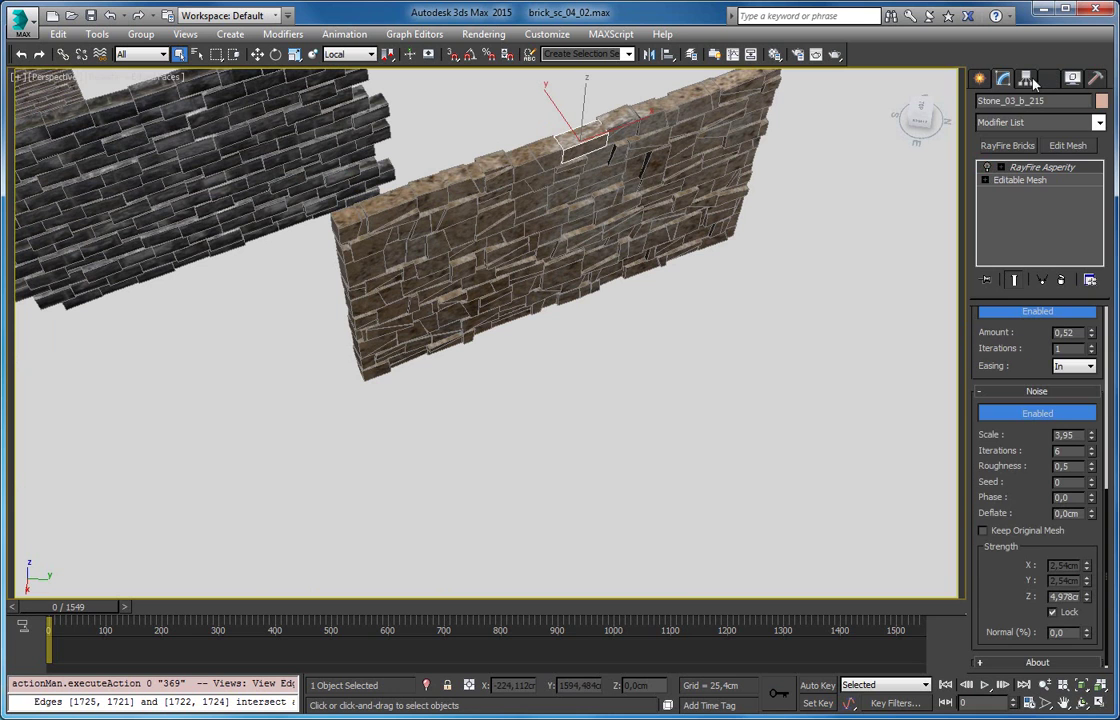
Launch the RayFire floater from the Create panel's RayFire category
{"action": "left_click", "coordinate": [981, 79]}
{"action": "left_click", "coordinate": [995, 127]}
{"action": "left_click", "coordinate": [998, 295]}
{"action": "left_click", "coordinate": [1005, 198]}
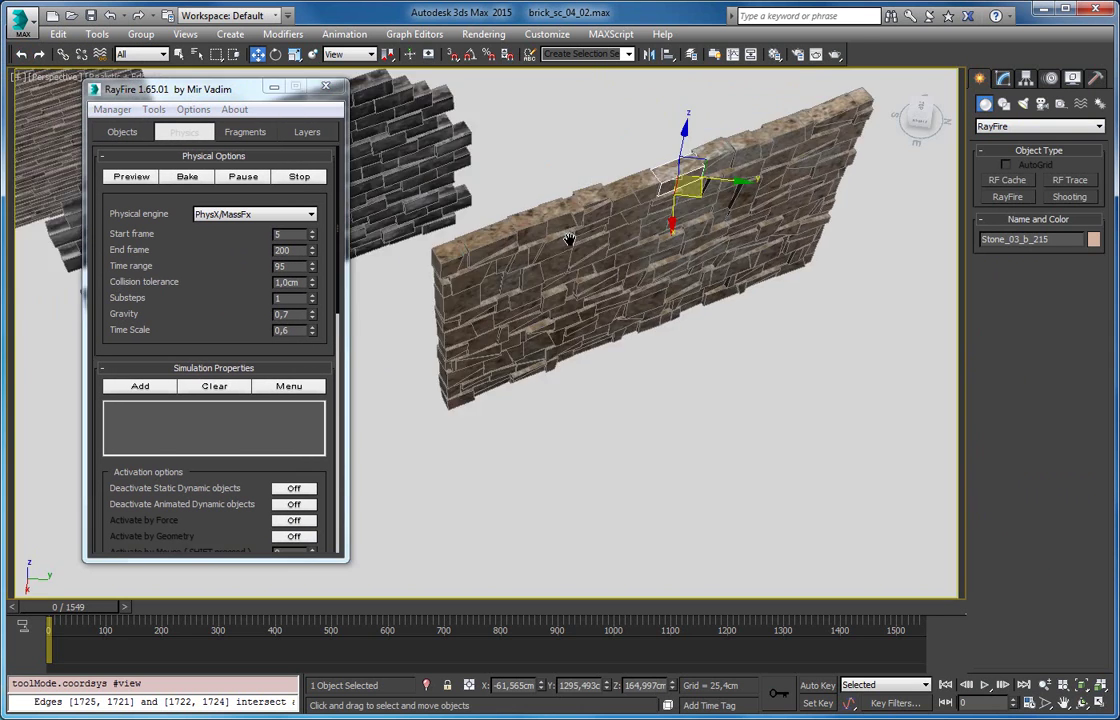
Add all 226 wall stones to RayFire's Sleeping Objects
{"action": "middle_click_drag", "start_coordinate": [583, 302], "coordinate": [549, 168], "text": "alt"}
{"action": "left_click_drag", "start_coordinate": [708, 486], "coordinate": [679, 566]}
{"action": "left_click", "coordinate": [119, 134]}
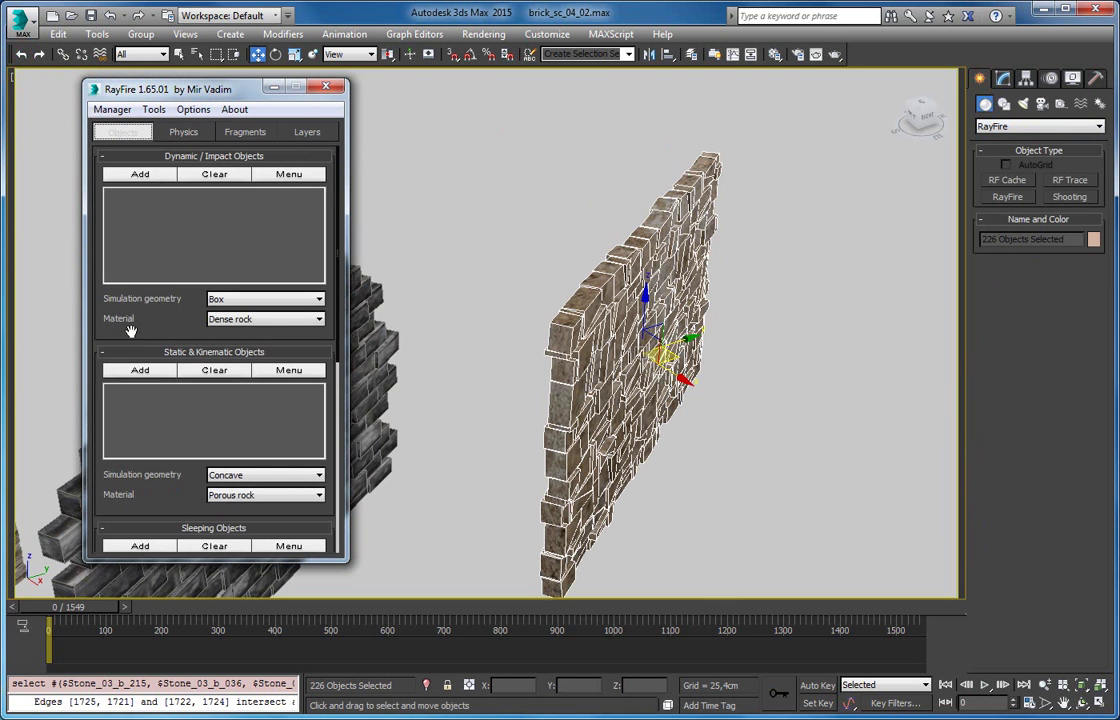
{"action": "left_click_drag", "start_coordinate": [130, 318], "coordinate": [137, 215]}
{"action": "left_click", "coordinate": [145, 245]}
Create a standard sphere beside the wall
{"action": "middle_click_drag", "start_coordinate": [649, 384], "coordinate": [760, 330], "text": "alt"}
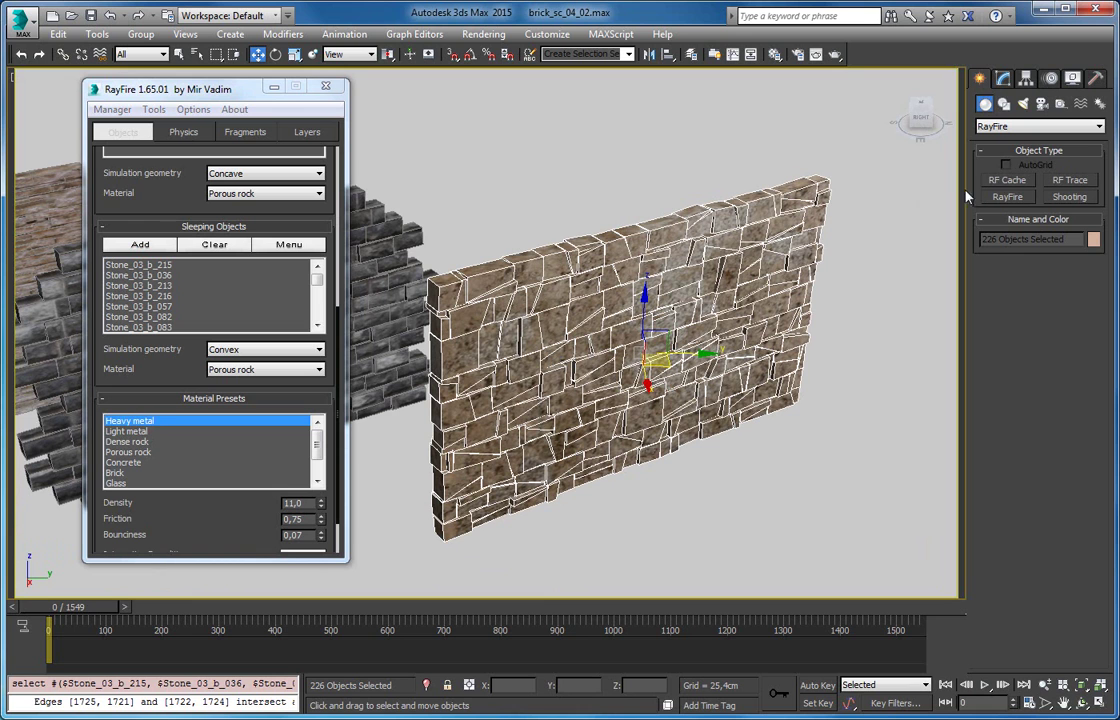
{"action": "left_click", "coordinate": [1030, 126]}
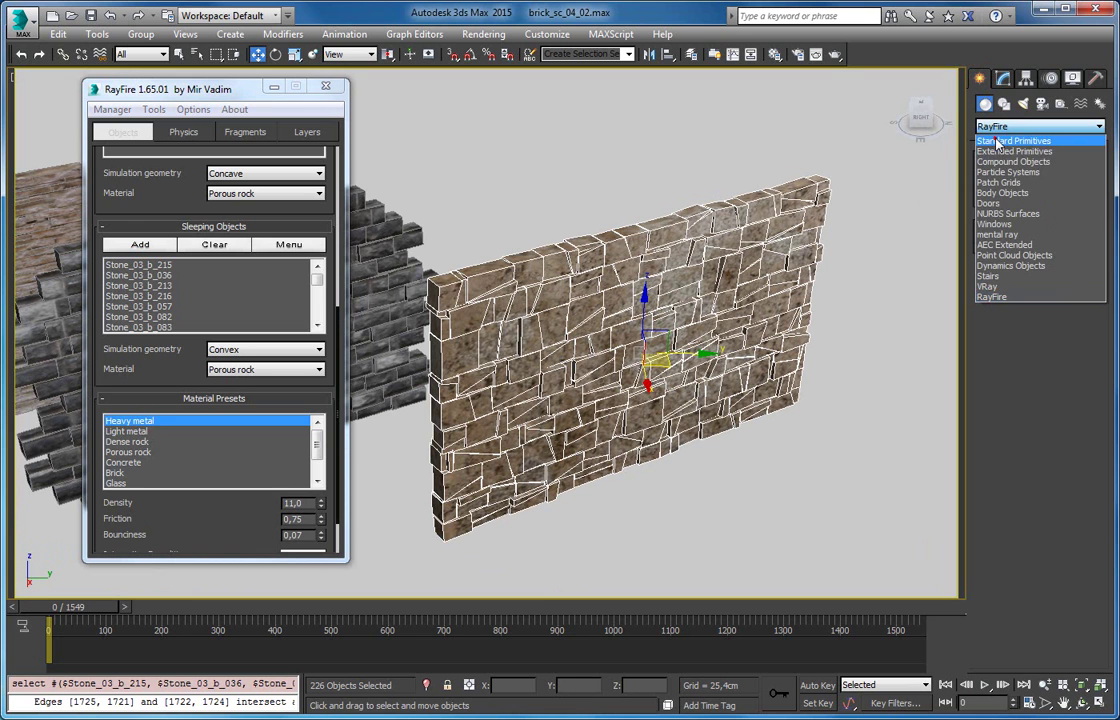
{"action": "left_click", "coordinate": [1010, 142]}
{"action": "left_click", "coordinate": [1007, 197]}
{"action": "left_click_drag", "start_coordinate": [670, 468], "coordinate": [735, 482]}
Position the sphere beside the wall and raise it off the ground
{"action": "key", "text": "w"}
{"action": "middle_click_drag", "start_coordinate": [700, 480], "coordinate": [727, 489], "text": "alt"}
{"action": "right_click", "coordinate": [694, 477]}
{"action": "left_click", "coordinate": [725, 452]}
{"action": "left_click_drag", "start_coordinate": [690, 472], "coordinate": [500, 460]}
{"action": "right_click", "coordinate": [563, 476]}
{"action": "left_click", "coordinate": [586, 409]}
{"action": "left_click_drag", "start_coordinate": [499, 416], "coordinate": [499, 291]}
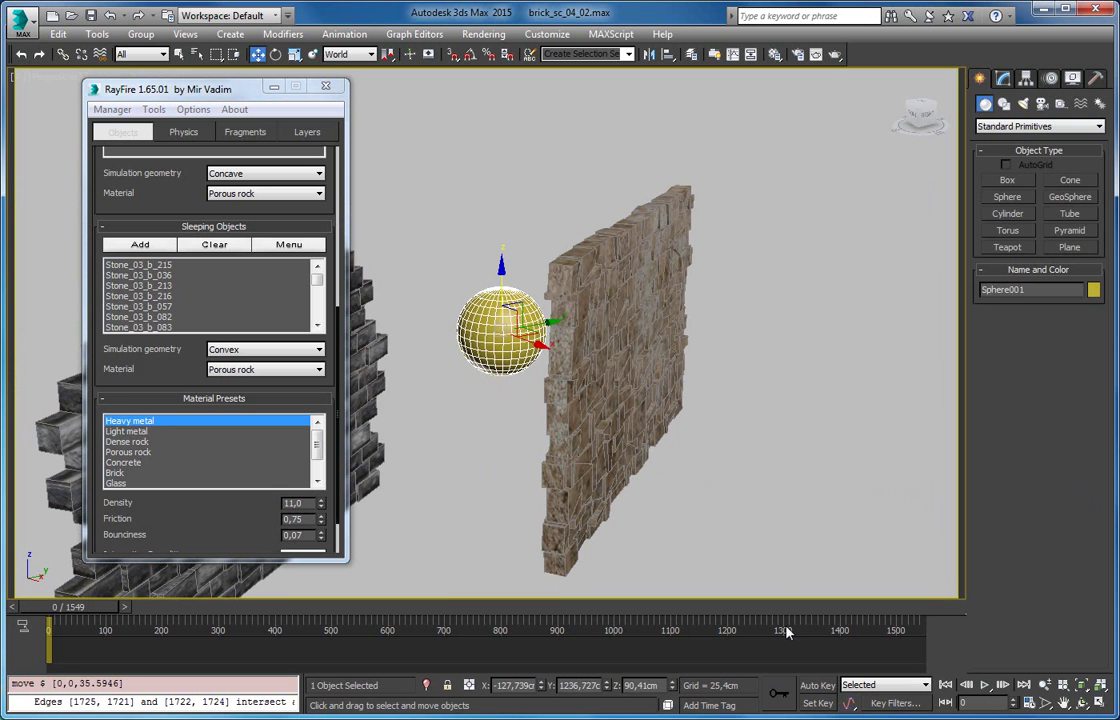
Auto Key the sphere moving into the wall at frame 23 and add it as kinematic
{"action": "left_click", "coordinate": [812, 686]}
{"action": "left_click_drag", "start_coordinate": [84, 612], "coordinate": [97, 612]}
{"action": "middle_click_drag", "start_coordinate": [480, 400], "coordinate": [555, 357], "text": "alt"}
{"action": "left_click_drag", "start_coordinate": [540, 348], "coordinate": [727, 450]}
{"action": "left_click", "coordinate": [815, 688]}
{"action": "scroll", "coordinate": [157, 291], "scroll_direction": "up", "scroll_amount": 3}
{"action": "left_click", "coordinate": [140, 232]}
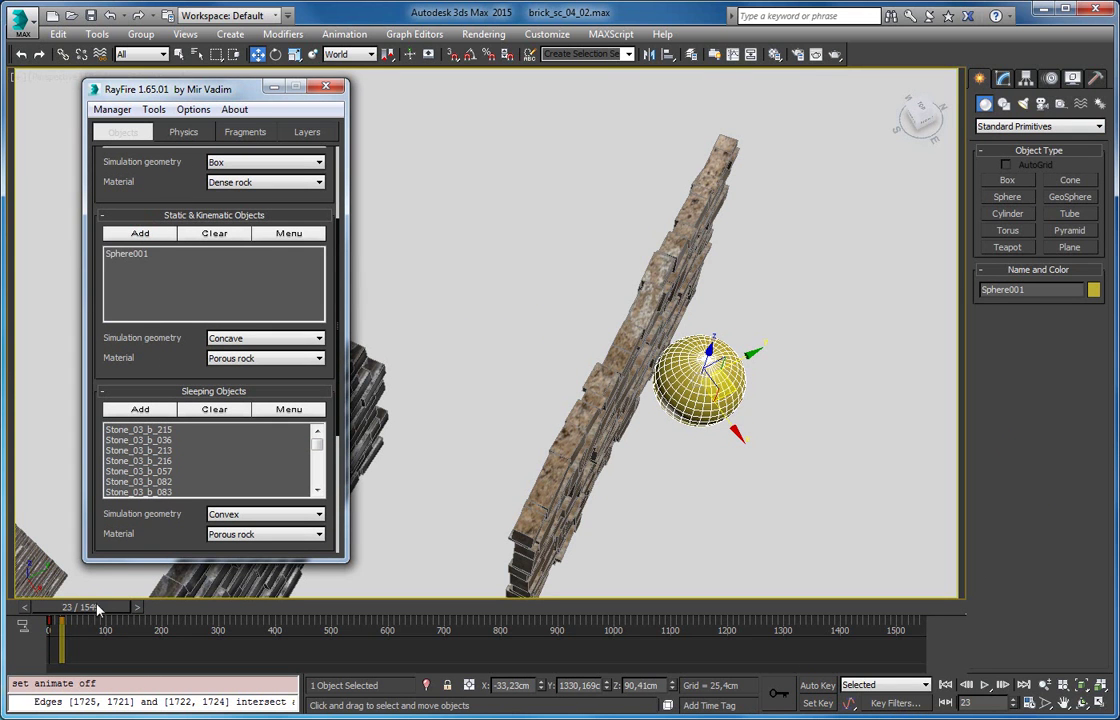
Set the RayFire simulation start frame to 9 and turn on Dead Sleeping
{"action": "left_click_drag", "start_coordinate": [98, 614], "coordinate": [90, 612]}
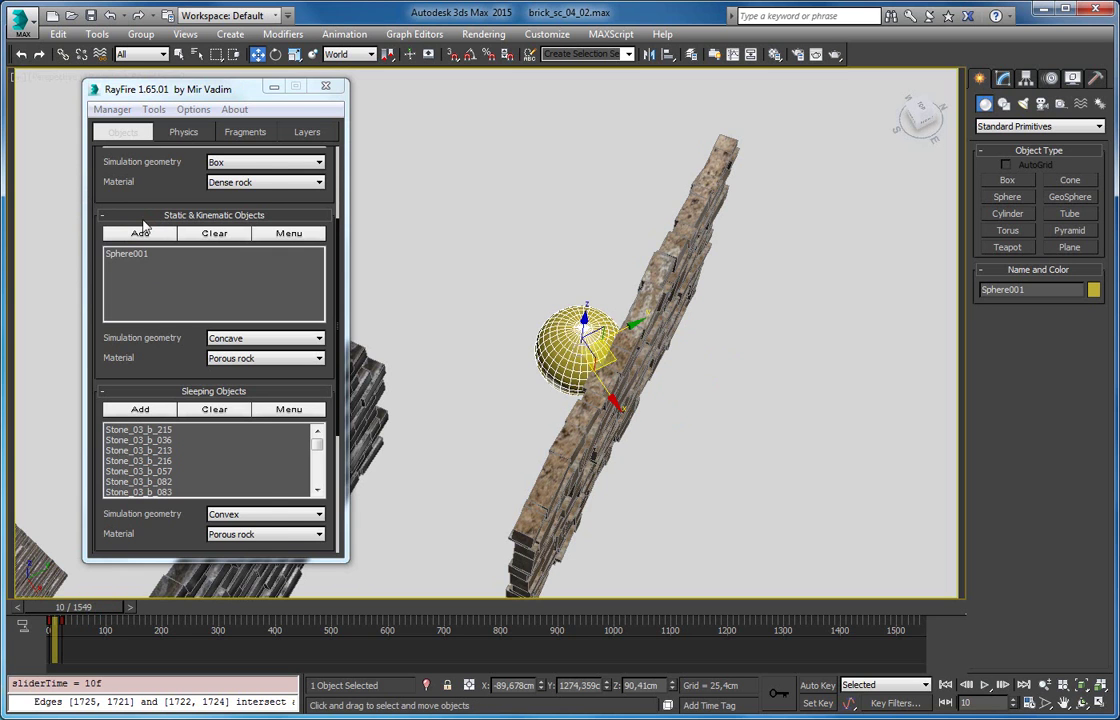
{"action": "left_click", "coordinate": [175, 133]}
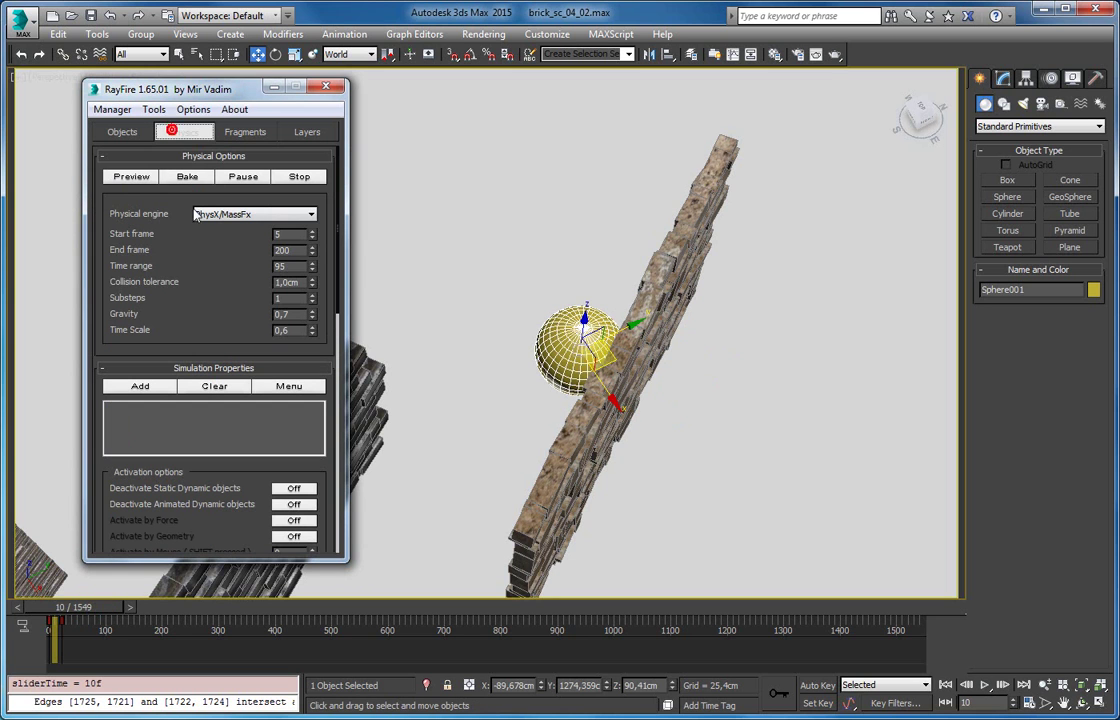
{"action": "left_click", "coordinate": [312, 231]}
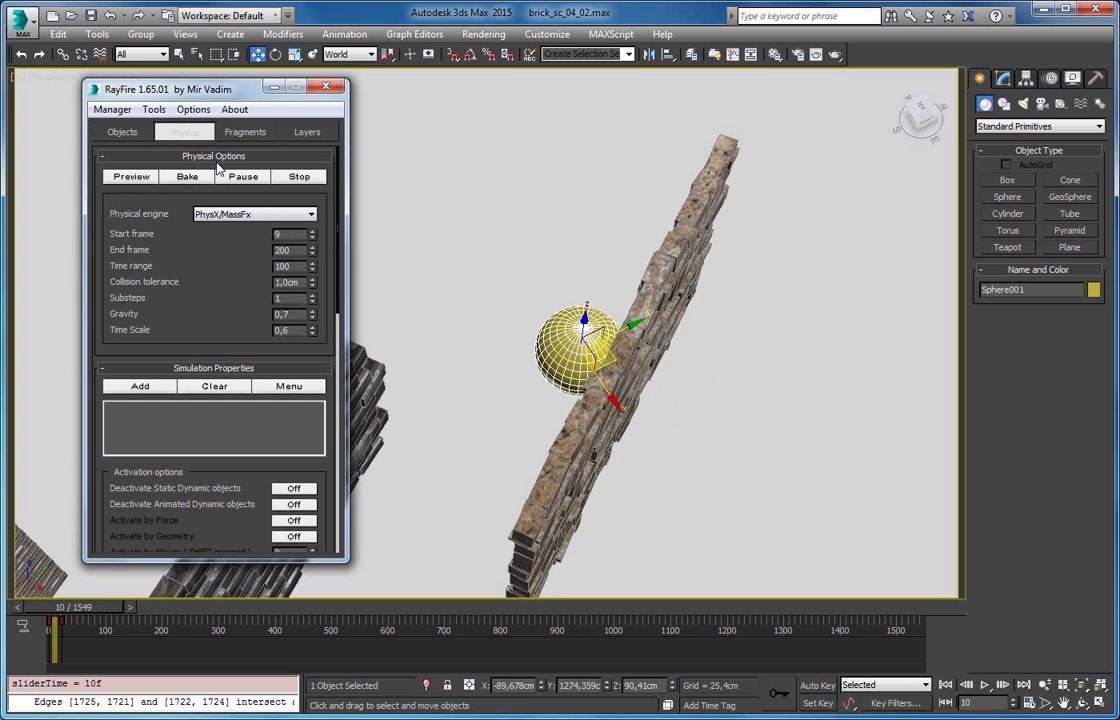
{"action": "left_click_drag", "start_coordinate": [226, 302], "coordinate": [251, 184]}
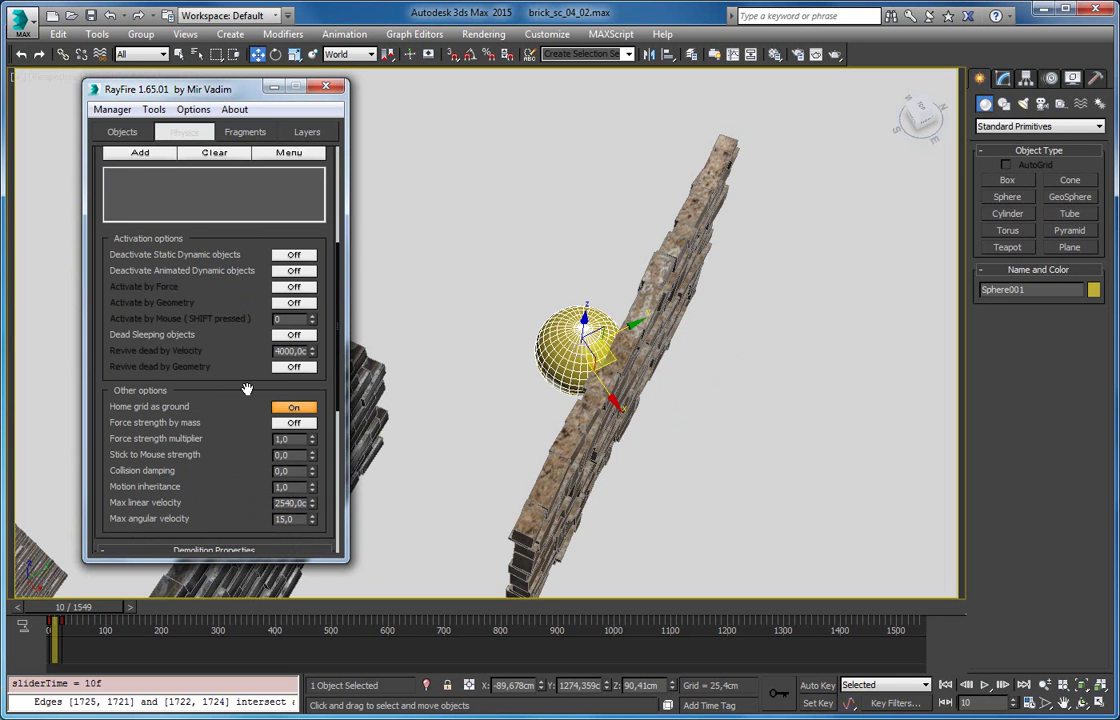
{"action": "left_click", "coordinate": [300, 336]}
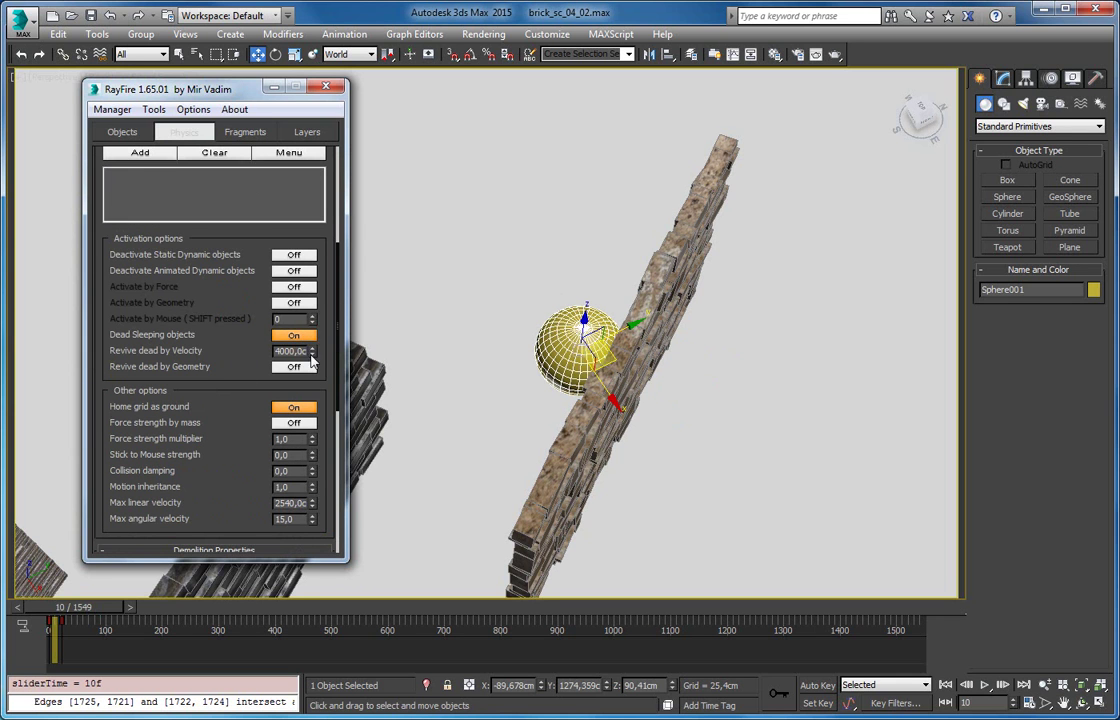
{"action": "middle_click_drag", "start_coordinate": [420, 340], "coordinate": [478, 319], "text": "alt"}
Preview the RayFire simulation of the sphere smashing through the wall
{"action": "left_click_drag", "start_coordinate": [103, 153], "coordinate": [172, 370]}
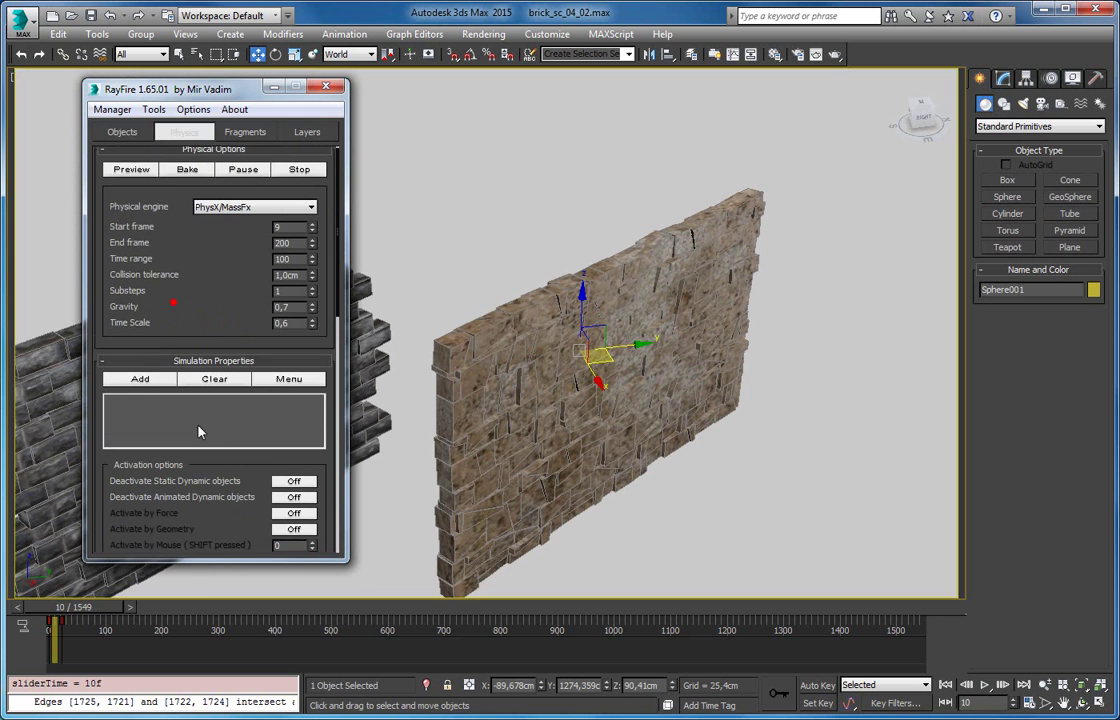
{"action": "left_click", "coordinate": [131, 176]}
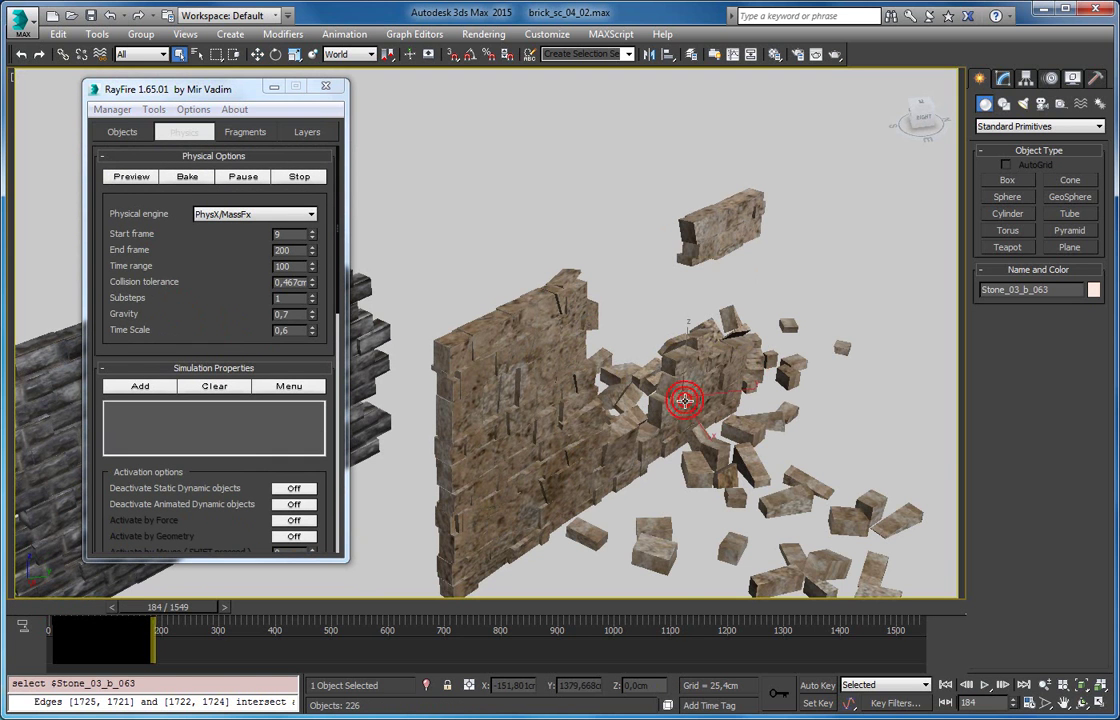
{"action": "key", "text": "z"}
{"action": "scroll", "coordinate": [570, 369], "scroll_direction": "down", "scroll_amount": 5}
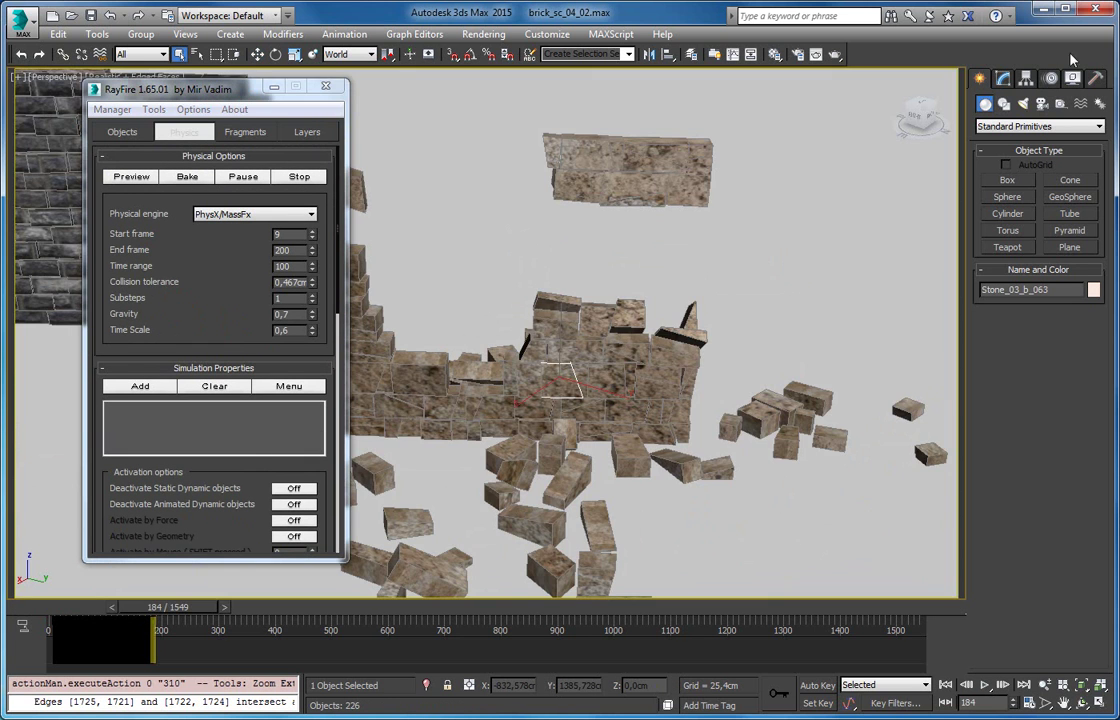
Re-enable the RayFire Asperity modifier on the stones
{"action": "left_click", "coordinate": [1003, 78]}
{"action": "left_click", "coordinate": [180, 132]}
{"action": "left_click", "coordinate": [274, 87]}
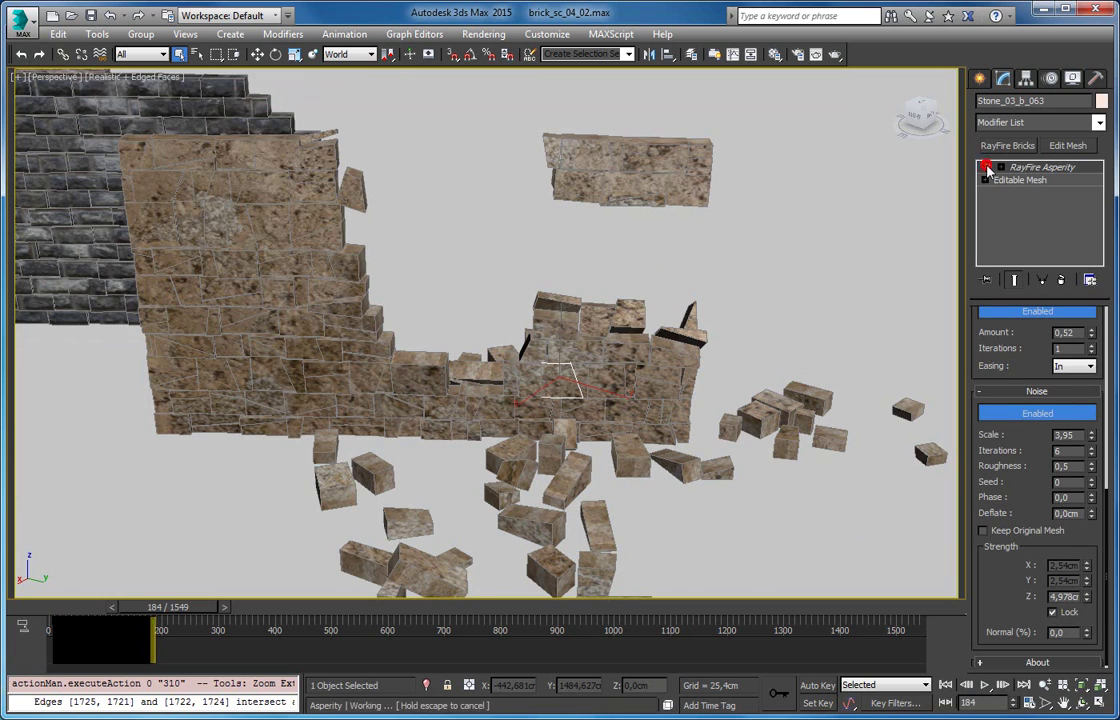
{"action": "key", "text": "F4"}
{"action": "middle_click_drag", "start_coordinate": [389, 320], "coordinate": [488, 344], "text": "alt"}
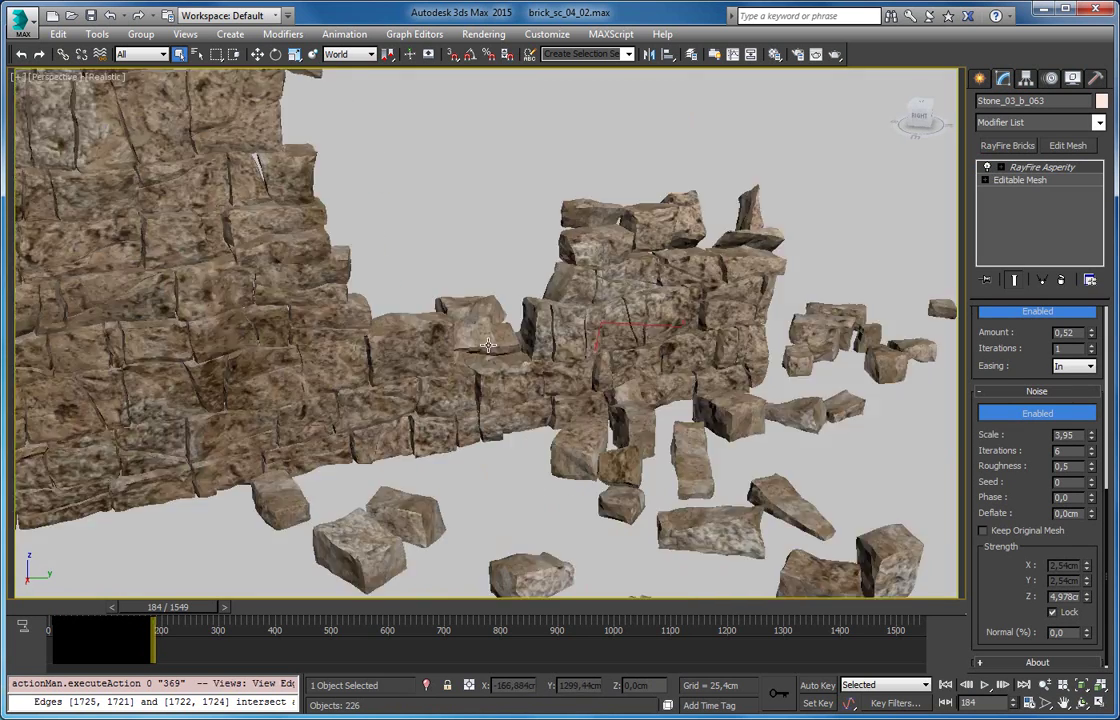
Scrub and play the timeline to review the wall breaking apart
{"action": "left_click_drag", "start_coordinate": [220, 615], "coordinate": [52, 625]}
{"action": "scroll", "coordinate": [474, 288], "scroll_direction": "down", "scroll_amount": 5}
{"action": "middle_click_drag", "start_coordinate": [440, 290], "coordinate": [474, 288], "text": "alt"}
{"action": "key", "text": "slash"}
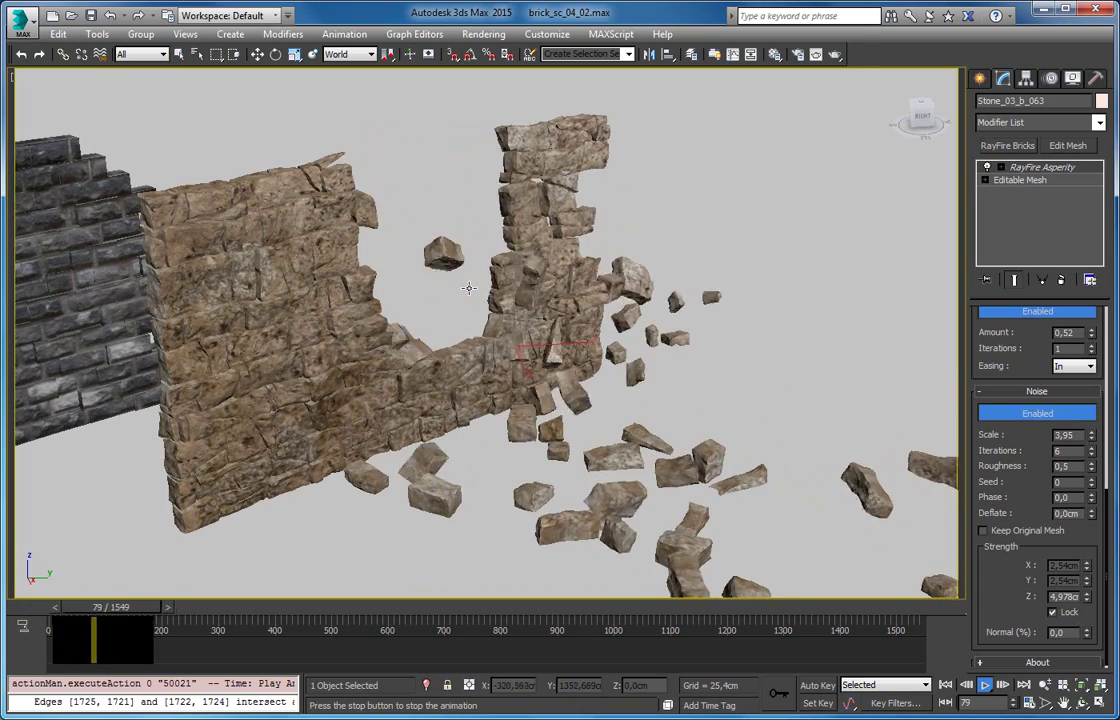
{"action": "mouse_move", "coordinate": [154, 610]}
{"action": "left_mouse_down"}
{"action": "mouse_move", "coordinate": [90, 617]}
{"action": "mouse_move", "coordinate": [138, 617]}
{"action": "mouse_move", "coordinate": [104, 617]}
{"action": "left_mouse_up"}
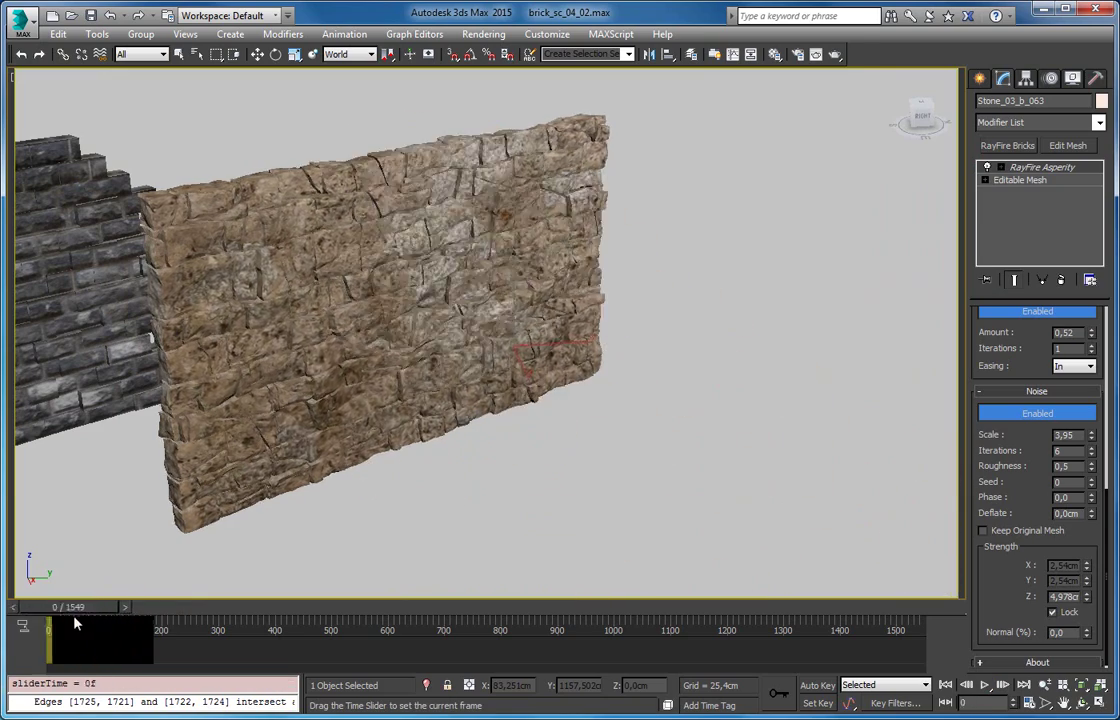
{"action": "left_click_drag", "start_coordinate": [75, 624], "coordinate": [88, 627]}
Render the frame showing the ragged hole punched through the wall
{"action": "scroll", "coordinate": [376, 395], "scroll_direction": "up", "scroll_amount": 3}
{"action": "scroll", "coordinate": [376, 395], "scroll_direction": "up", "scroll_amount": 2}
{"action": "scroll", "coordinate": [376, 395], "scroll_direction": "up", "scroll_amount": 2}
{"action": "scroll", "coordinate": [398, 322], "scroll_direction": "up", "scroll_amount": 3}
{"action": "left_click", "coordinate": [401, 271]}
{"action": "mouse_move", "coordinate": [401, 271]}
{"action": "middle_mouse_down", "text": "alt"}
{"action": "mouse_move", "coordinate": [437, 397]}
{"action": "mouse_move", "coordinate": [391, 448]}
{"action": "middle_mouse_up", "text": "alt"}
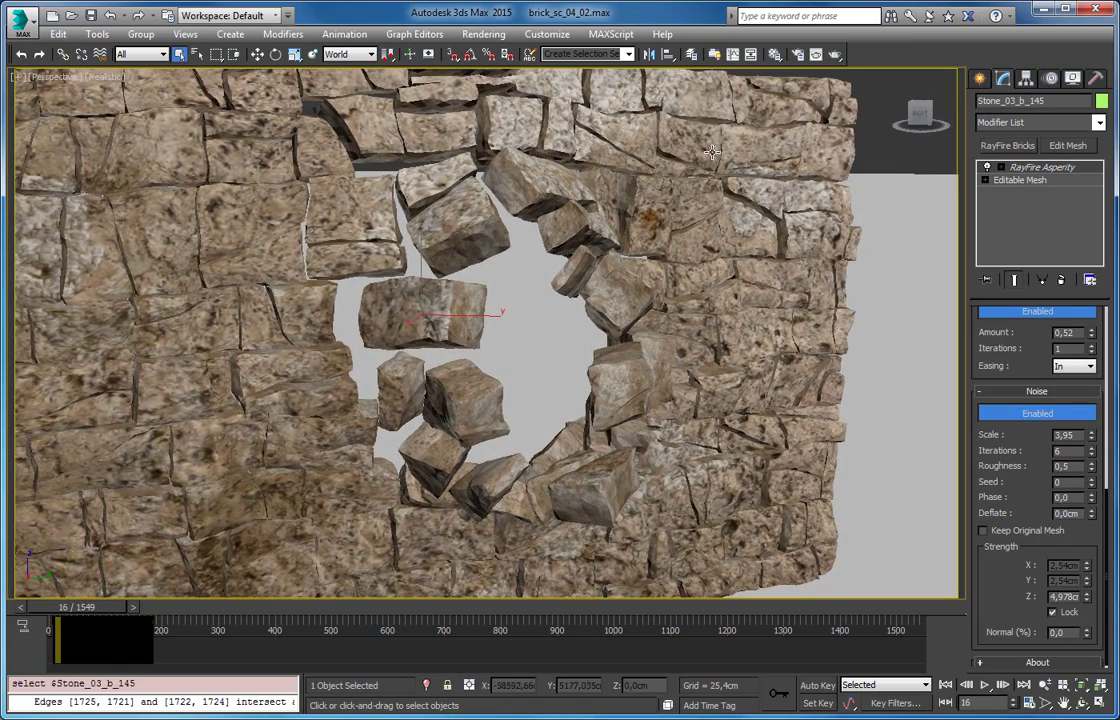
{"action": "left_click", "coordinate": [817, 57]}
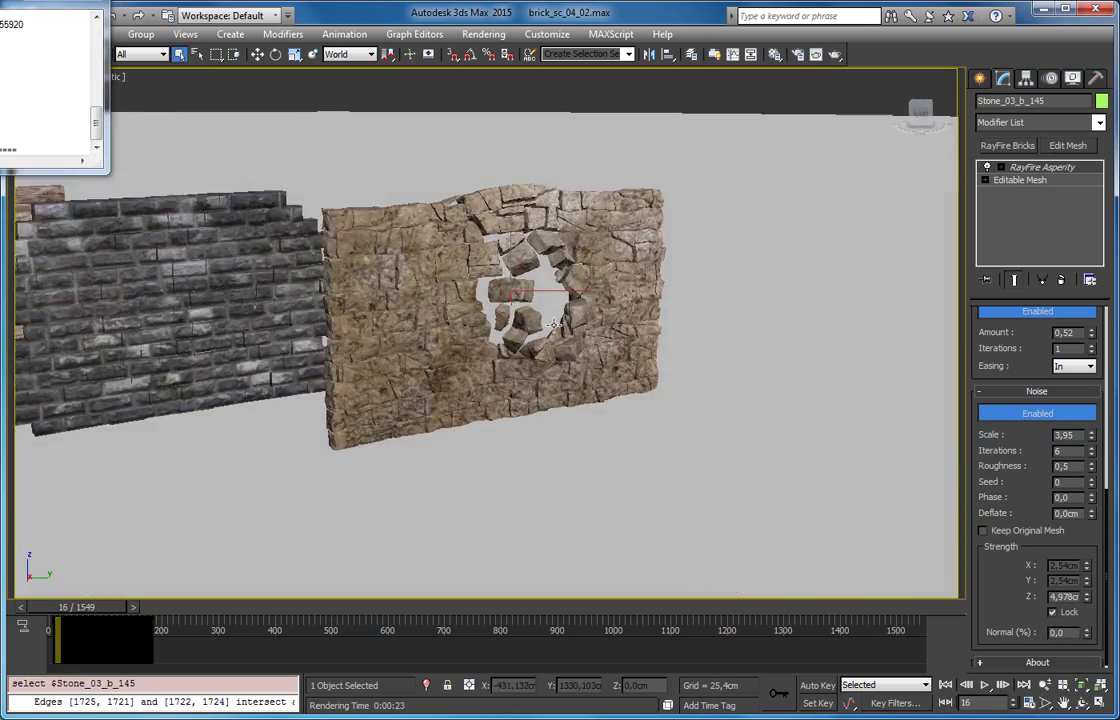
{"action": "mouse_move", "coordinate": [553, 325]}
{"action": "middle_mouse_down", "text": "alt"}
{"action": "mouse_move", "coordinate": [512, 387]}
{"action": "mouse_move", "coordinate": [525, 350]}
{"action": "mouse_move", "coordinate": [660, 370]}
{"action": "mouse_move", "coordinate": [694, 353]}
{"action": "mouse_move", "coordinate": [605, 388]}
{"action": "mouse_move", "coordinate": [530, 368]}
{"action": "mouse_move", "coordinate": [640, 366]}
{"action": "mouse_move", "coordinate": [501, 345]}
{"action": "mouse_move", "coordinate": [333, 350]}
{"action": "mouse_move", "coordinate": [445, 355]}
{"action": "mouse_move", "coordinate": [463, 401]}
{"action": "mouse_move", "coordinate": [393, 430]}
{"action": "mouse_move", "coordinate": [466, 405]}
{"action": "middle_mouse_up", "text": "alt"}
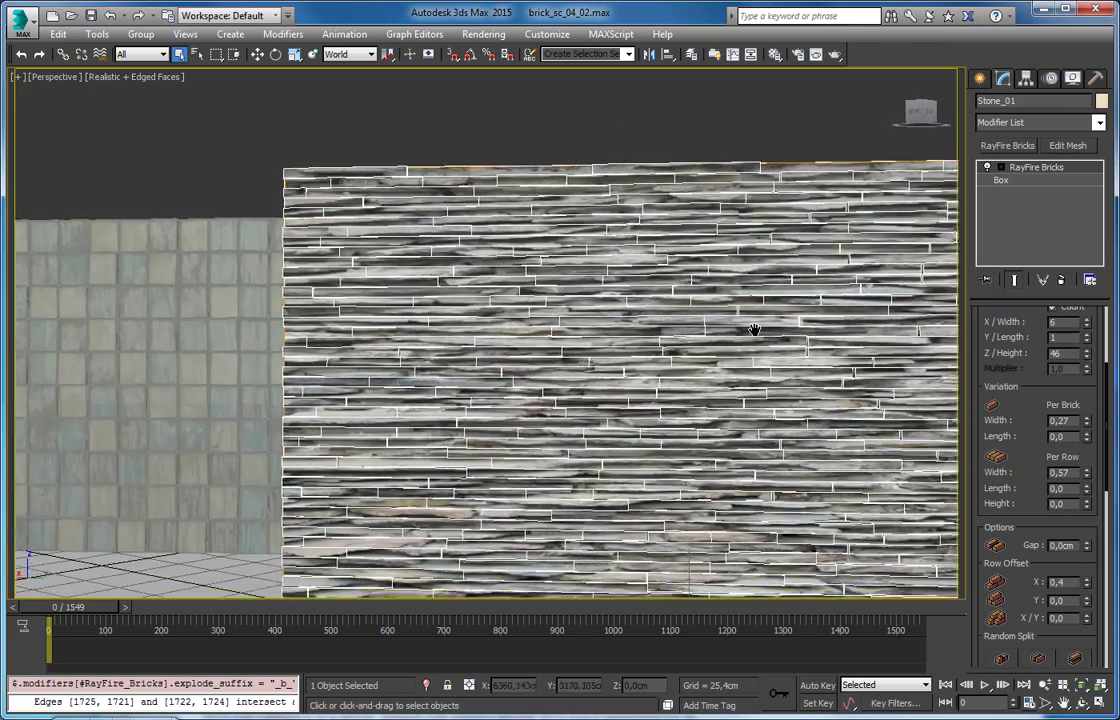
Delete the old RayFire Bricks modifier from the slate box
{"action": "mouse_move", "coordinate": [750, 328]}
{"action": "middle_mouse_down", "text": "alt"}
{"action": "mouse_move", "coordinate": [573, 292]}
{"action": "mouse_move", "coordinate": [596, 342]}
{"action": "middle_mouse_up", "text": "alt"}
{"action": "middle_click_drag", "start_coordinate": [529, 281], "coordinate": [495, 253], "text": "alt"}
{"action": "left_click", "coordinate": [1058, 283]}
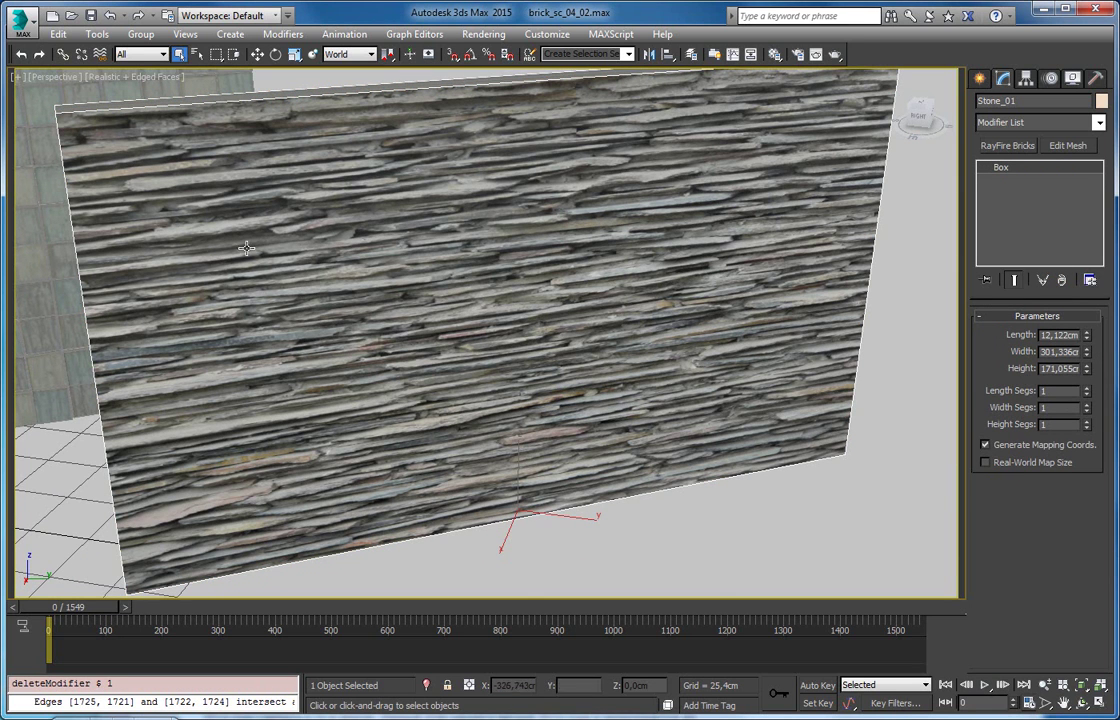
{"action": "mouse_move", "coordinate": [466, 275]}
{"action": "middle_mouse_down", "text": "alt"}
{"action": "mouse_move", "coordinate": [351, 231]}
{"action": "mouse_move", "coordinate": [399, 268]}
{"action": "mouse_move", "coordinate": [528, 238]}
{"action": "middle_mouse_up", "text": "alt"}
{"action": "middle_click_drag", "start_coordinate": [440, 172], "coordinate": [468, 222]}
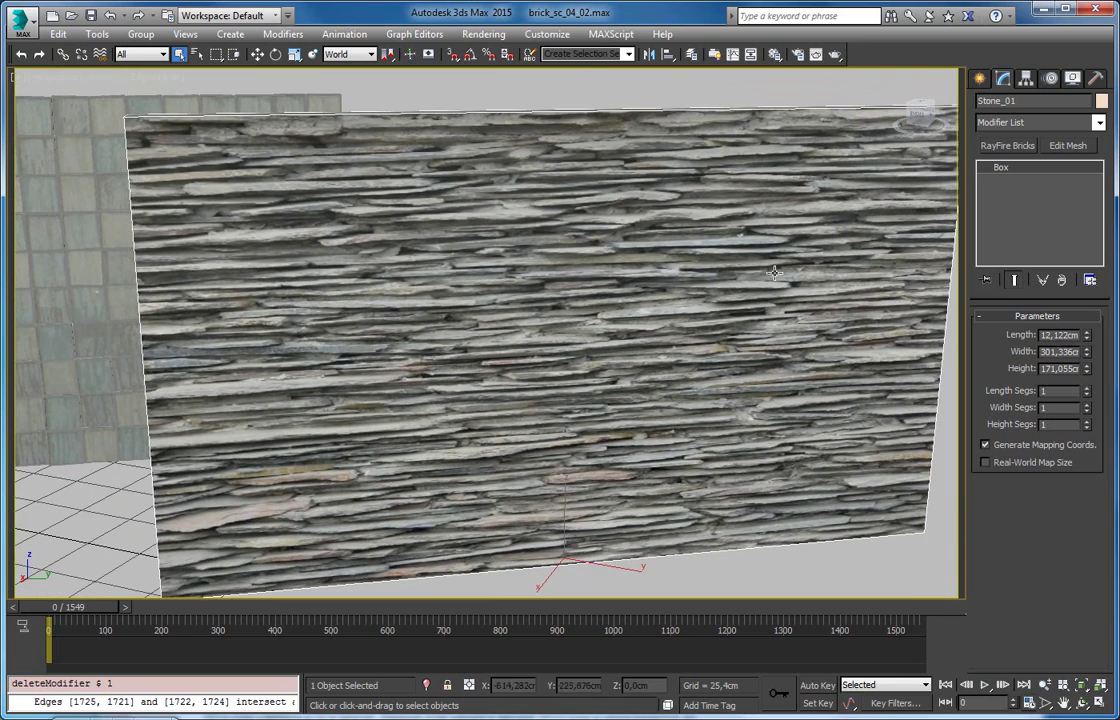
{"action": "mouse_move", "coordinate": [870, 245]}
{"action": "middle_mouse_down", "text": "alt"}
{"action": "mouse_move", "coordinate": [662, 232]}
{"action": "mouse_move", "coordinate": [427, 179]}
{"action": "middle_mouse_up", "text": "alt"}
{"action": "middle_click_drag", "start_coordinate": [688, 238], "coordinate": [745, 236]}
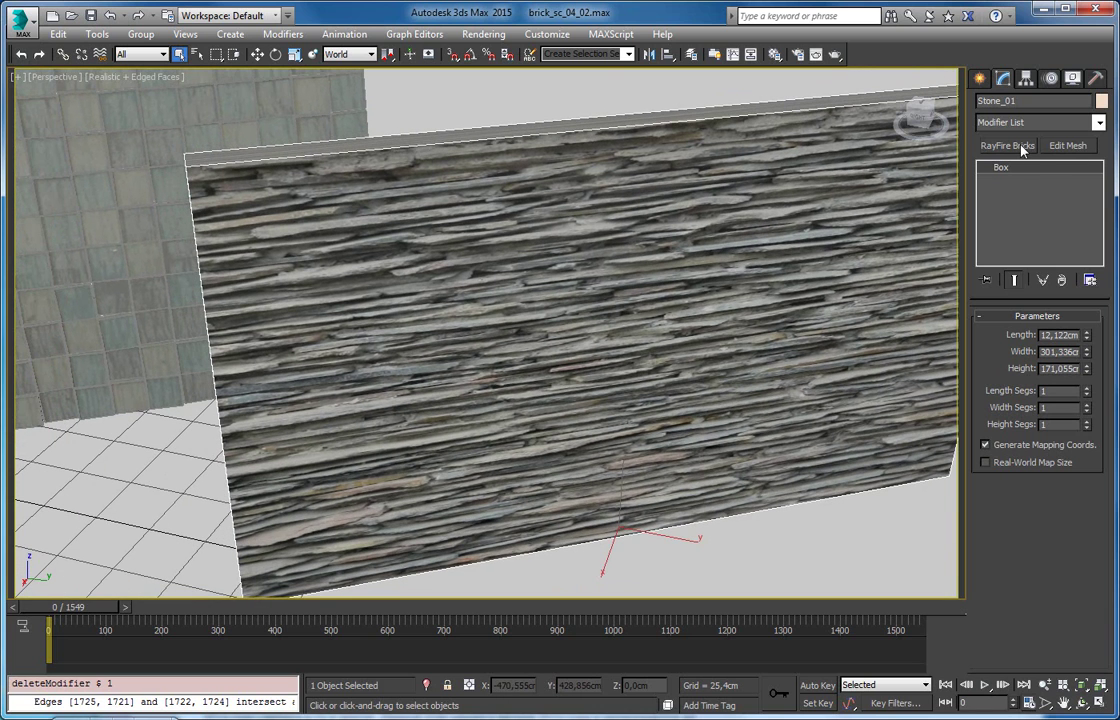
Re-add RayFire Bricks with a brick height of 3.315 cm
{"action": "left_click", "coordinate": [1020, 147]}
{"action": "scroll", "coordinate": [990, 370], "scroll_direction": "up", "scroll_amount": 2}
{"action": "scroll", "coordinate": [1022, 500], "scroll_direction": "up", "scroll_amount": 2}
{"action": "left_click_drag", "start_coordinate": [1084, 513], "coordinate": [1093, 586]}
{"action": "middle_click_drag", "start_coordinate": [520, 294], "coordinate": [552, 283], "text": "alt"}
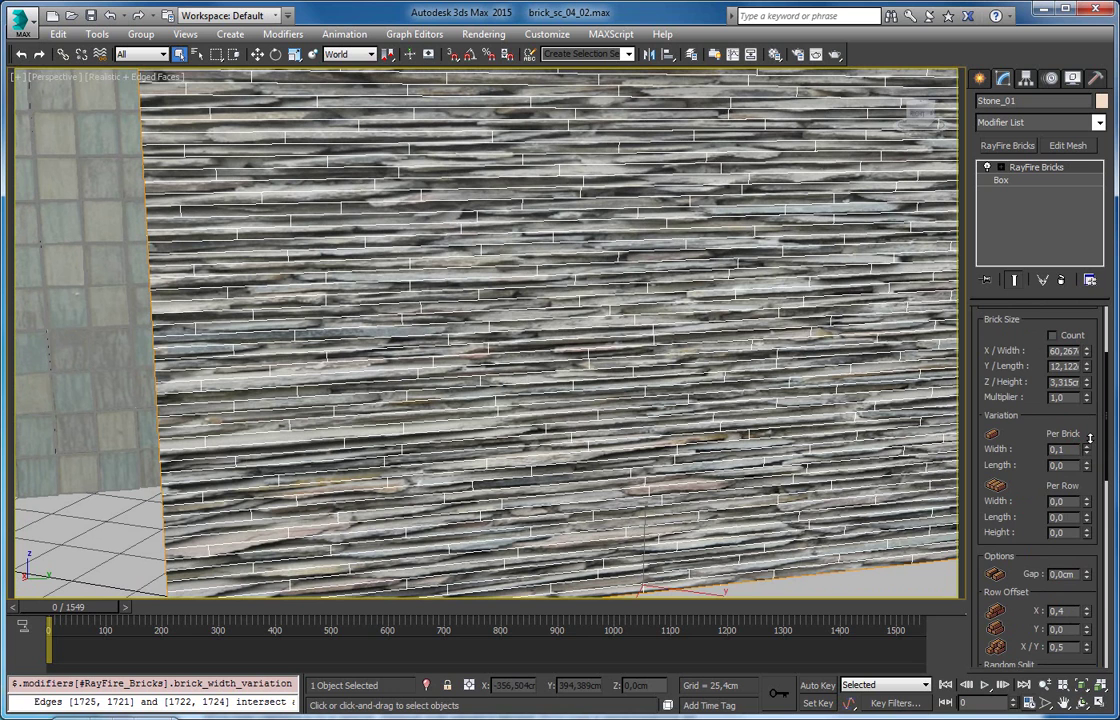
Set per-brick width variation to 0.14 and per-row width variation to about 0.49
{"action": "left_click_drag", "start_coordinate": [1033, 465], "coordinate": [1040, 399]}
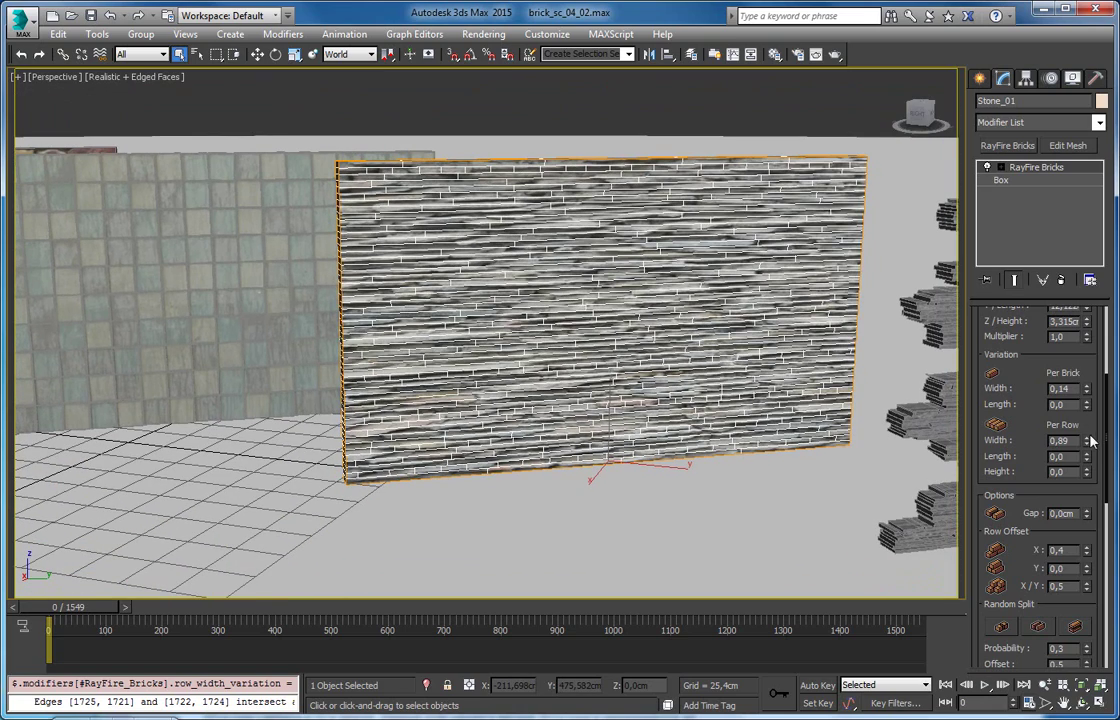
{"action": "left_click_drag", "start_coordinate": [1090, 441], "coordinate": [1090, 441]}
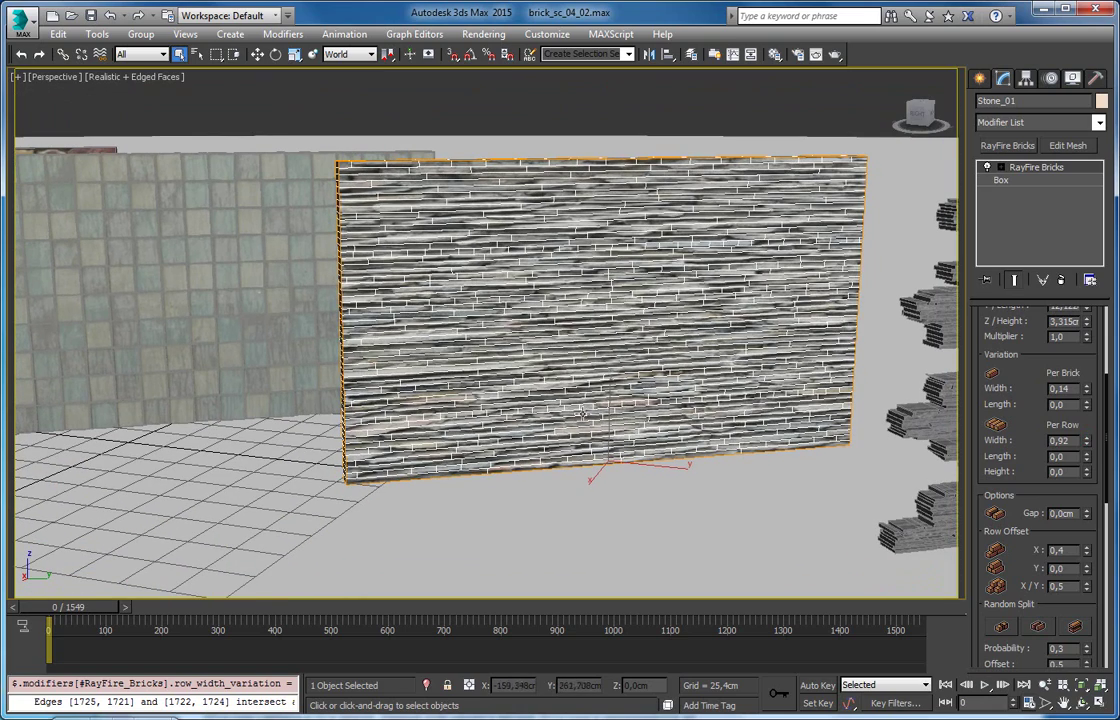
{"action": "scroll", "coordinate": [440, 355], "scroll_direction": "up", "scroll_amount": 2}
{"action": "scroll", "coordinate": [440, 318], "scroll_direction": "up", "scroll_amount": 2}
{"action": "scroll", "coordinate": [433, 330], "scroll_direction": "up", "scroll_amount": 2}
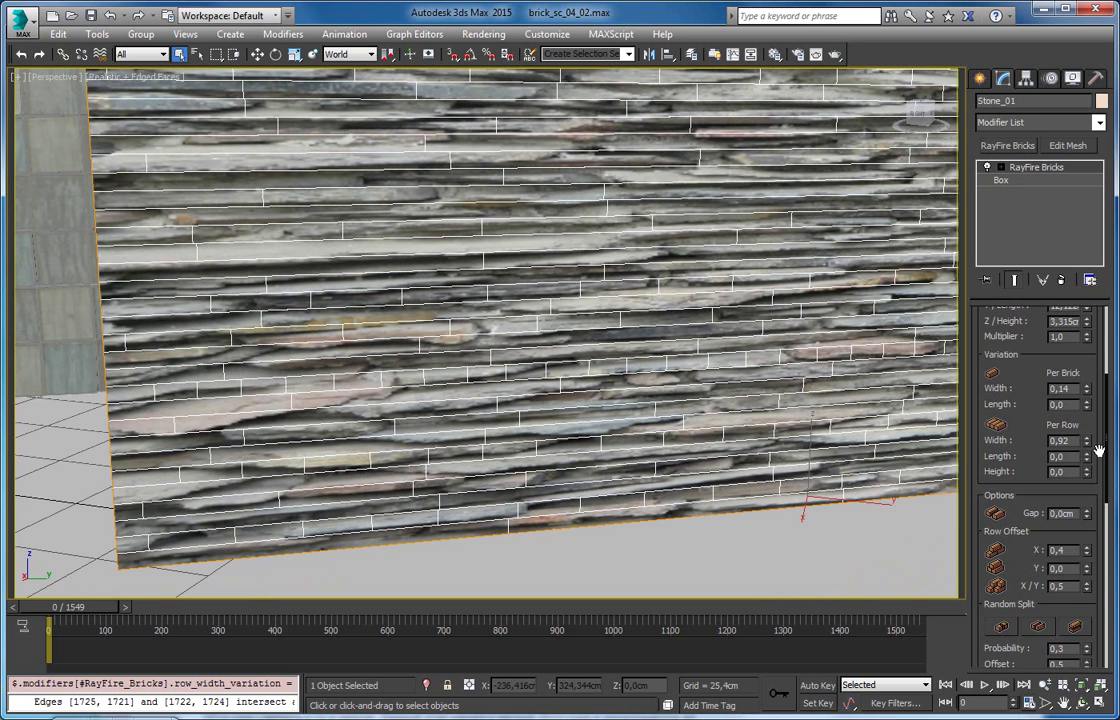
{"action": "left_click_drag", "start_coordinate": [1088, 449], "coordinate": [1087, 480]}
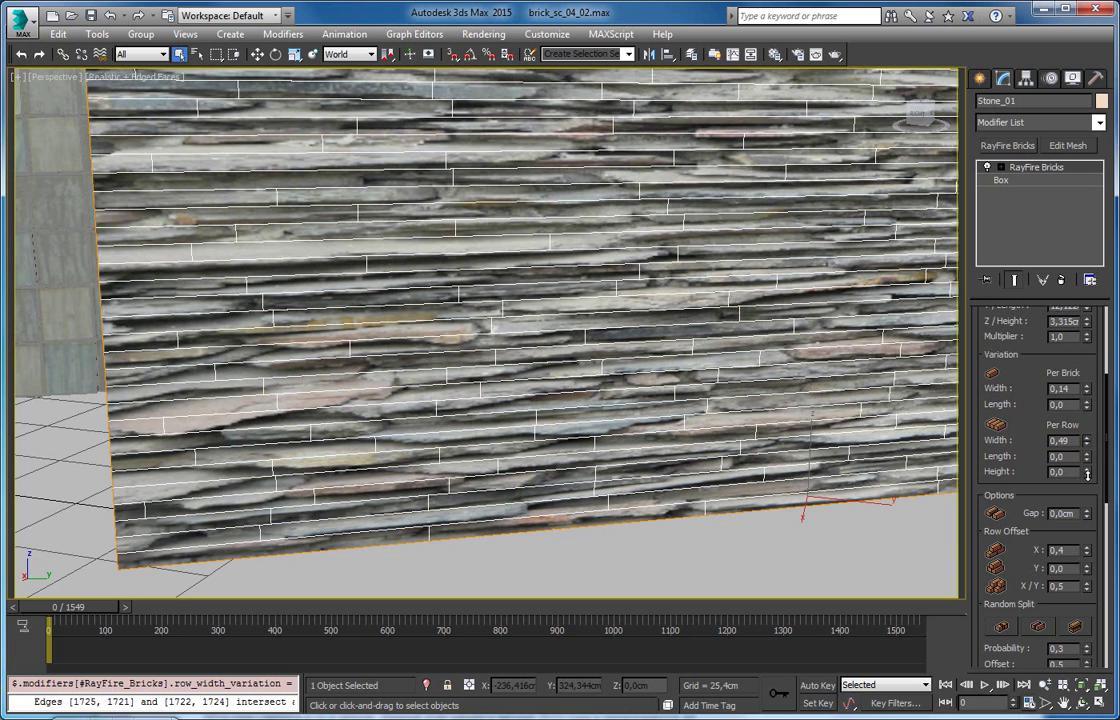
Enable Random Split with rotation 50 and probability 0.7
{"action": "scroll", "coordinate": [712, 322], "scroll_direction": "up", "scroll_amount": 3}
{"action": "scroll", "coordinate": [1032, 467], "scroll_direction": "down", "scroll_amount": 3}
{"action": "left_click", "coordinate": [1001, 469]}
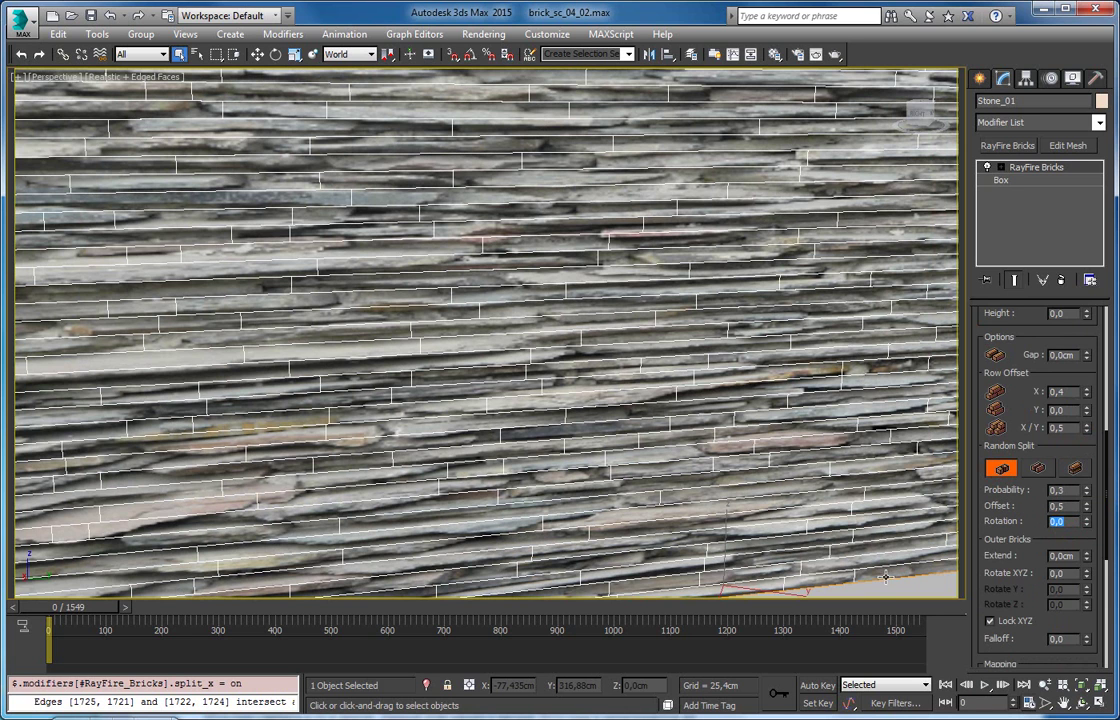
{"action": "type", "text": "50"}
{"action": "key", "text": "Return"}
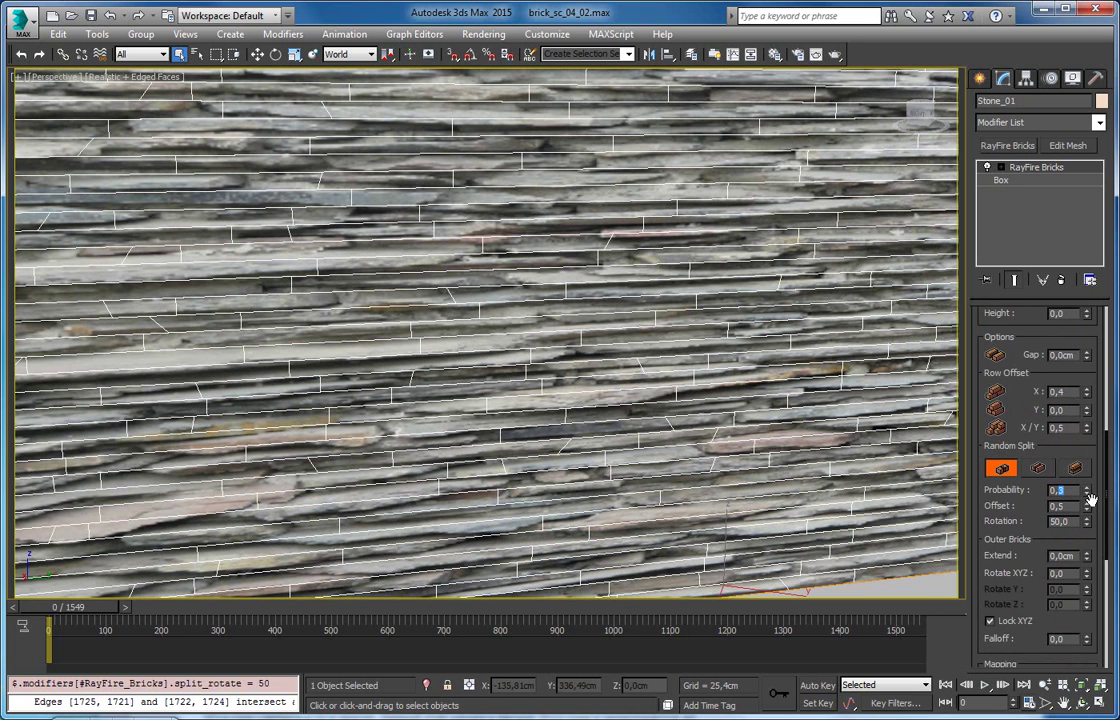
{"action": "type", "text": "0,7"}
{"action": "key", "text": "Return"}
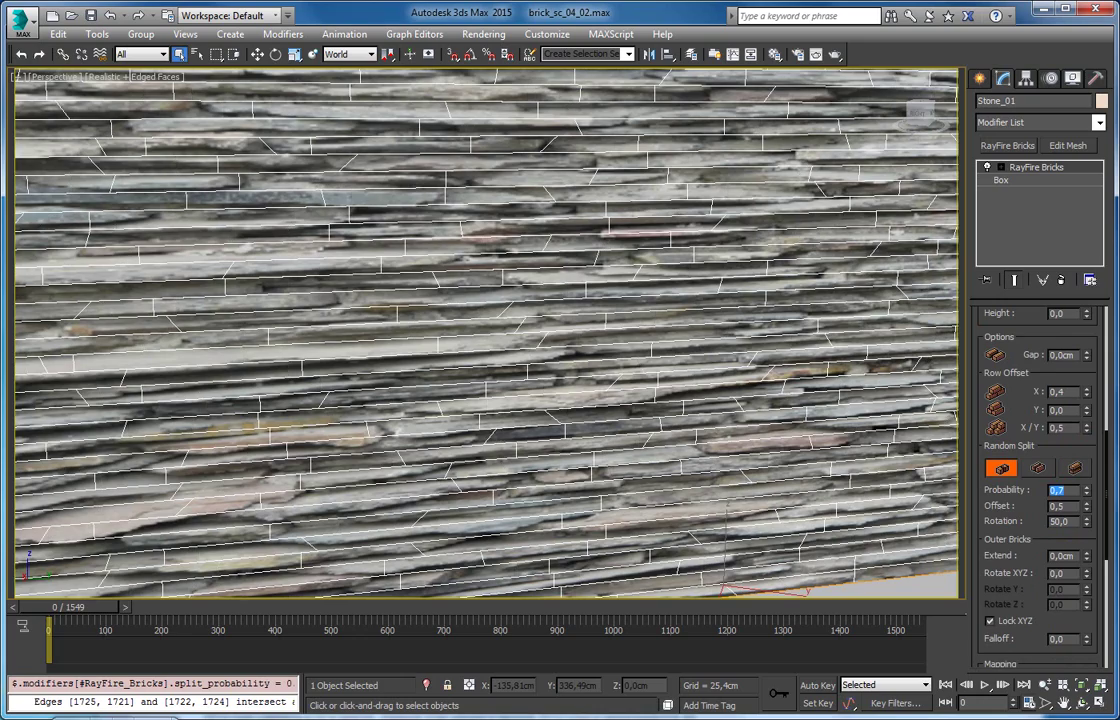
{"action": "scroll", "coordinate": [620, 365], "scroll_direction": "down", "scroll_amount": 2}
{"action": "scroll", "coordinate": [620, 365], "scroll_direction": "down", "scroll_amount": 5}
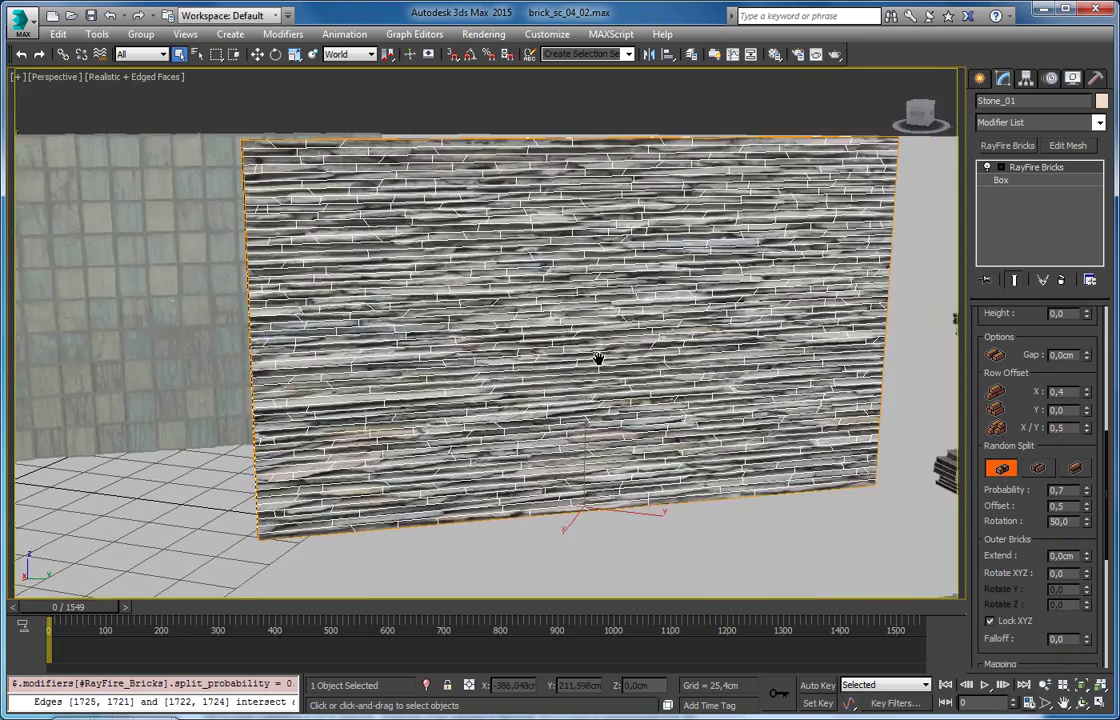
{"action": "scroll", "coordinate": [585, 369], "scroll_direction": "up", "scroll_amount": 1}
{"action": "scroll", "coordinate": [585, 369], "scroll_direction": "up", "scroll_amount": 1}
{"action": "scroll", "coordinate": [540, 365], "scroll_direction": "up", "scroll_amount": 3}
{"action": "scroll", "coordinate": [472, 357], "scroll_direction": "up", "scroll_amount": 1}
{"action": "scroll", "coordinate": [472, 357], "scroll_direction": "down", "scroll_amount": 1}
{"action": "scroll", "coordinate": [445, 258], "scroll_direction": "up", "scroll_amount": 1}
{"action": "scroll", "coordinate": [436, 264], "scroll_direction": "up", "scroll_amount": 2}
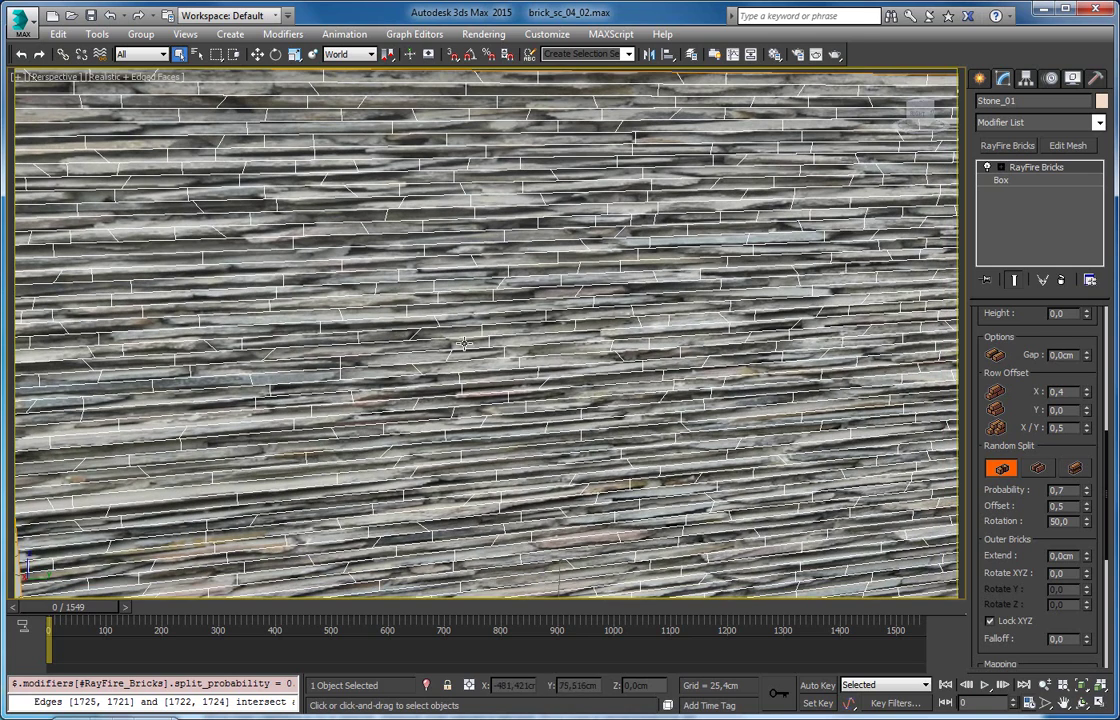
Lengthen the slate bricks to about 116 cm wide
{"action": "scroll", "coordinate": [1017, 415], "scroll_direction": "up", "scroll_amount": 3}
{"action": "scroll", "coordinate": [1017, 415], "scroll_direction": "up", "scroll_amount": 3}
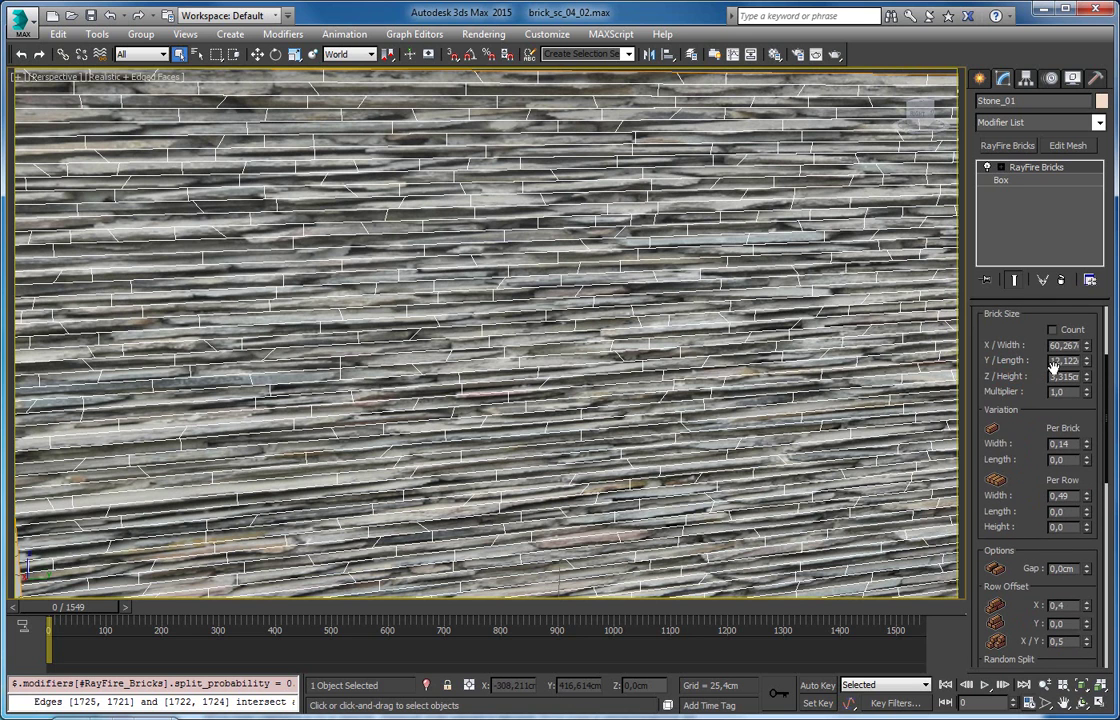
{"action": "scroll", "coordinate": [1062, 400], "scroll_direction": "up", "scroll_amount": 1}
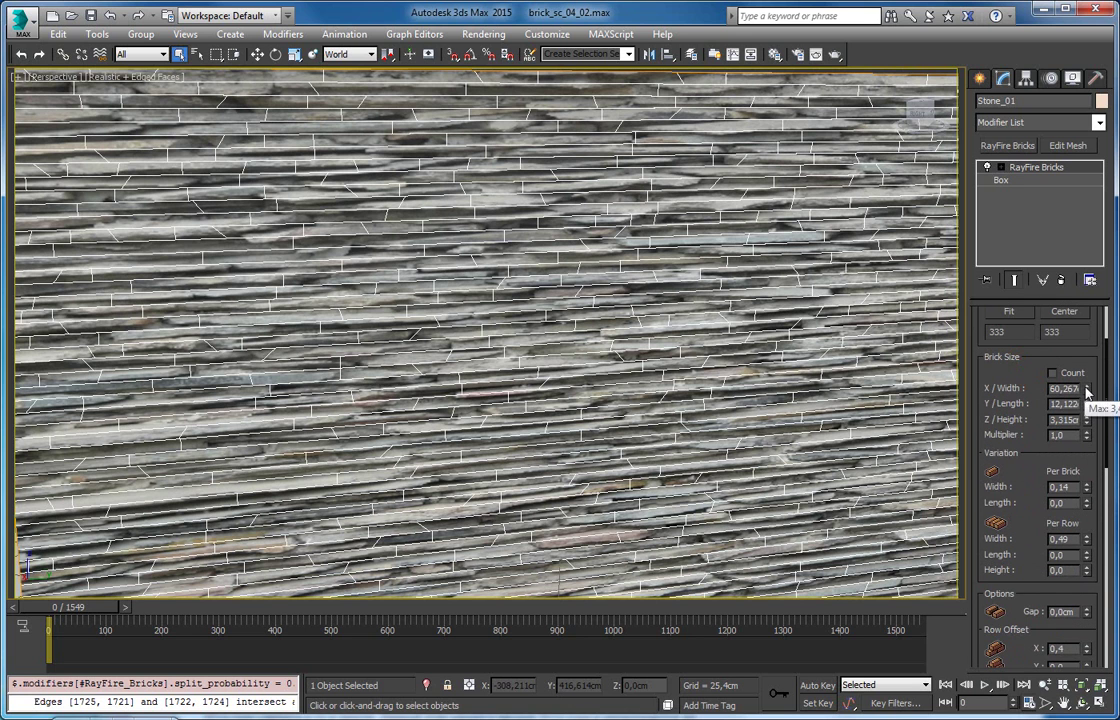
{"action": "left_click_drag", "start_coordinate": [1089, 391], "coordinate": [1091, 312]}
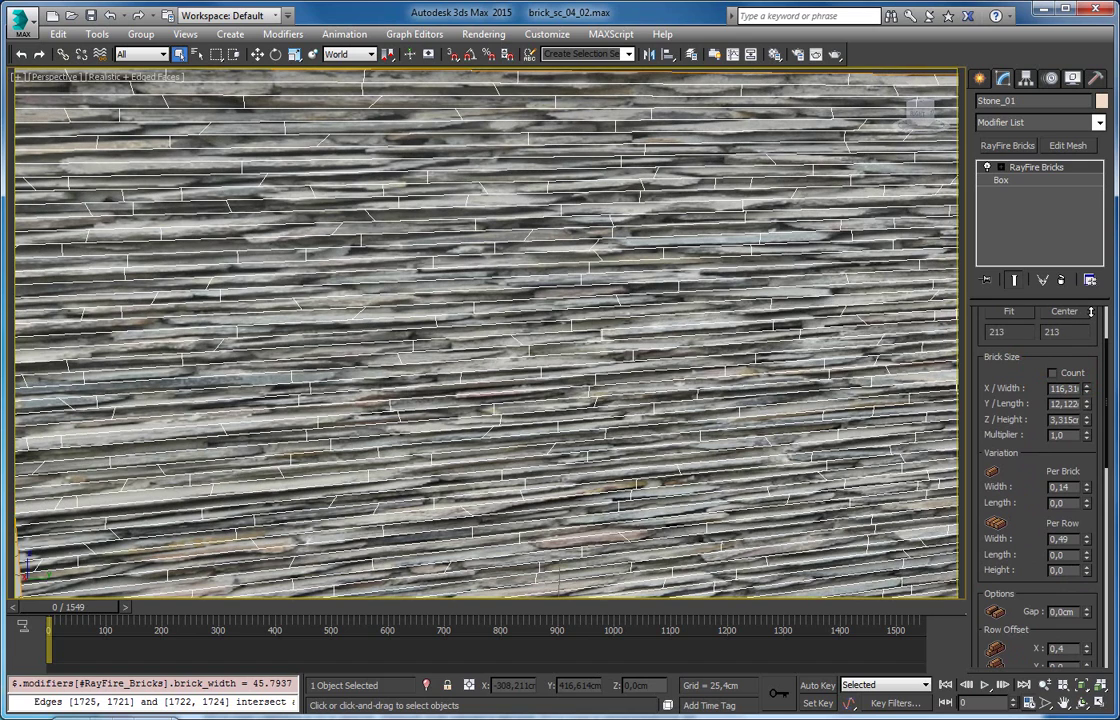
{"action": "scroll", "coordinate": [523, 357], "scroll_direction": "down", "scroll_amount": 10}
{"action": "mouse_move", "coordinate": [523, 357]}
{"action": "middle_mouse_down", "text": "alt"}
{"action": "mouse_move", "coordinate": [600, 340]}
{"action": "mouse_move", "coordinate": [560, 350]}
{"action": "middle_mouse_up", "text": "alt"}
Extend the outer bricks about 3.43 cm out from the wall face
{"action": "left_click_drag", "start_coordinate": [1022, 417], "coordinate": [1032, 270]}
{"action": "scroll", "coordinate": [1021, 338], "scroll_direction": "down", "scroll_amount": 3}
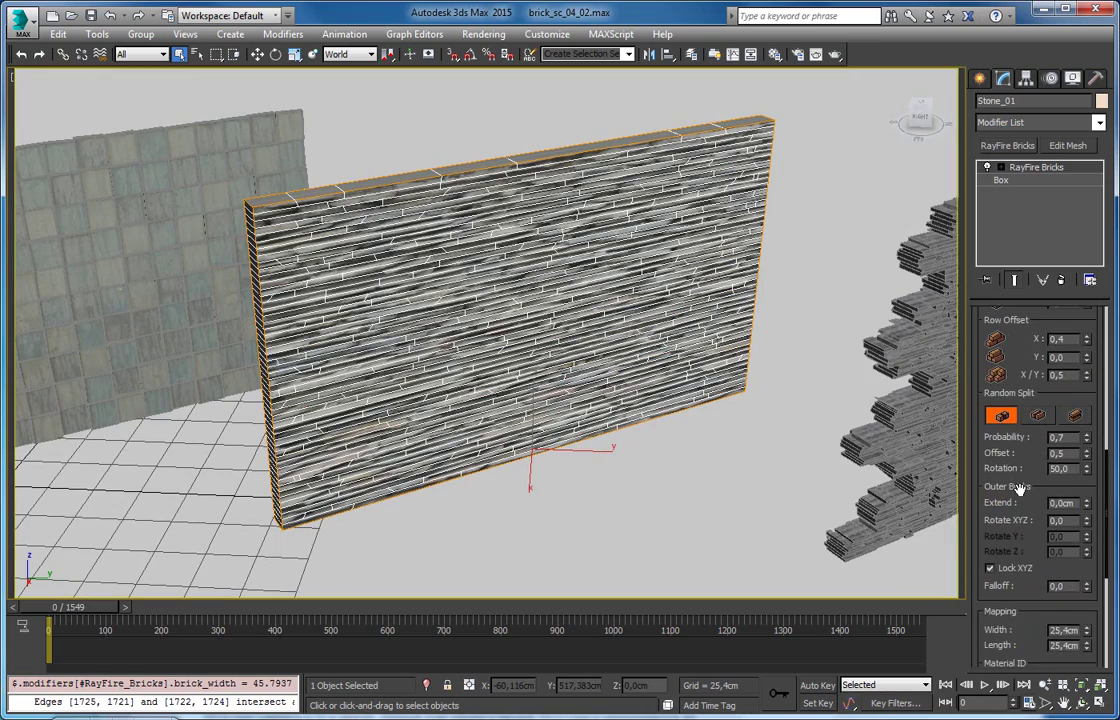
{"action": "scroll", "coordinate": [1018, 470], "scroll_direction": "down", "scroll_amount": 1}
{"action": "left_click_drag", "start_coordinate": [1088, 469], "coordinate": [1093, 360]}
{"action": "scroll", "coordinate": [497, 315], "scroll_direction": "up", "scroll_amount": 3}
{"action": "scroll", "coordinate": [497, 315], "scroll_direction": "up", "scroll_amount": 3}
{"action": "key", "text": "F4"}
{"action": "key", "text": "F4"}
Push Stone_01's outer slate bricks out to an Extend of 3.669 cm and try a uniform tilt
{"action": "middle_click_drag", "start_coordinate": [540, 315], "coordinate": [700, 360], "text": "alt"}
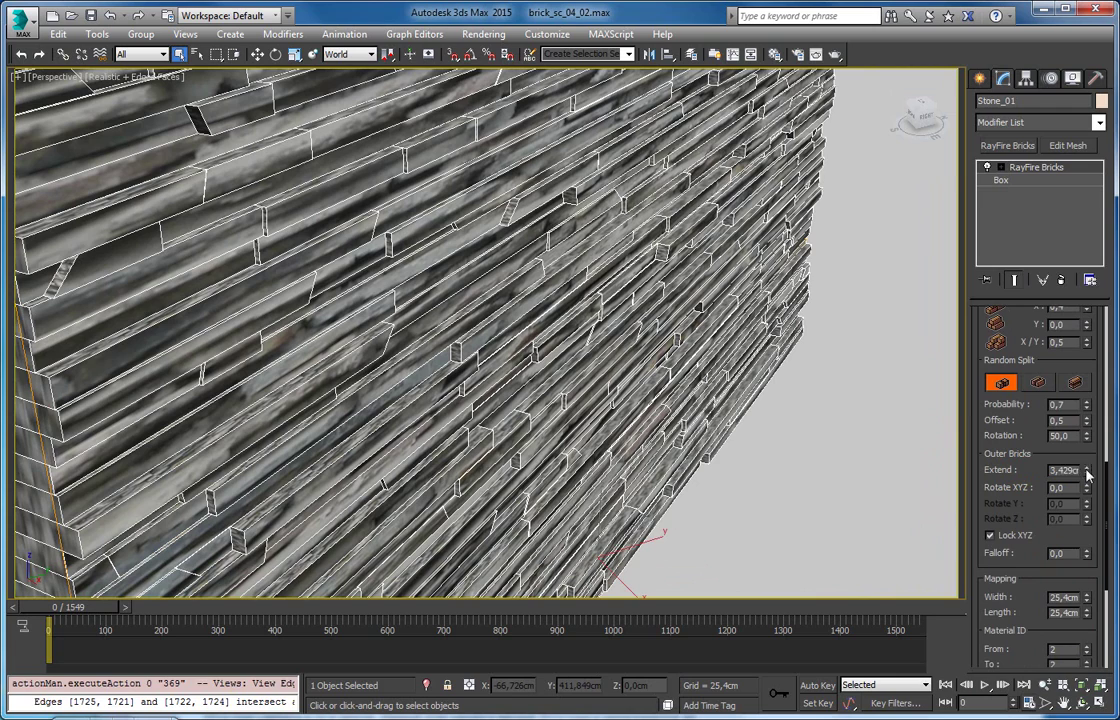
{"action": "left_click_drag", "start_coordinate": [1088, 474], "coordinate": [1081, 464]}
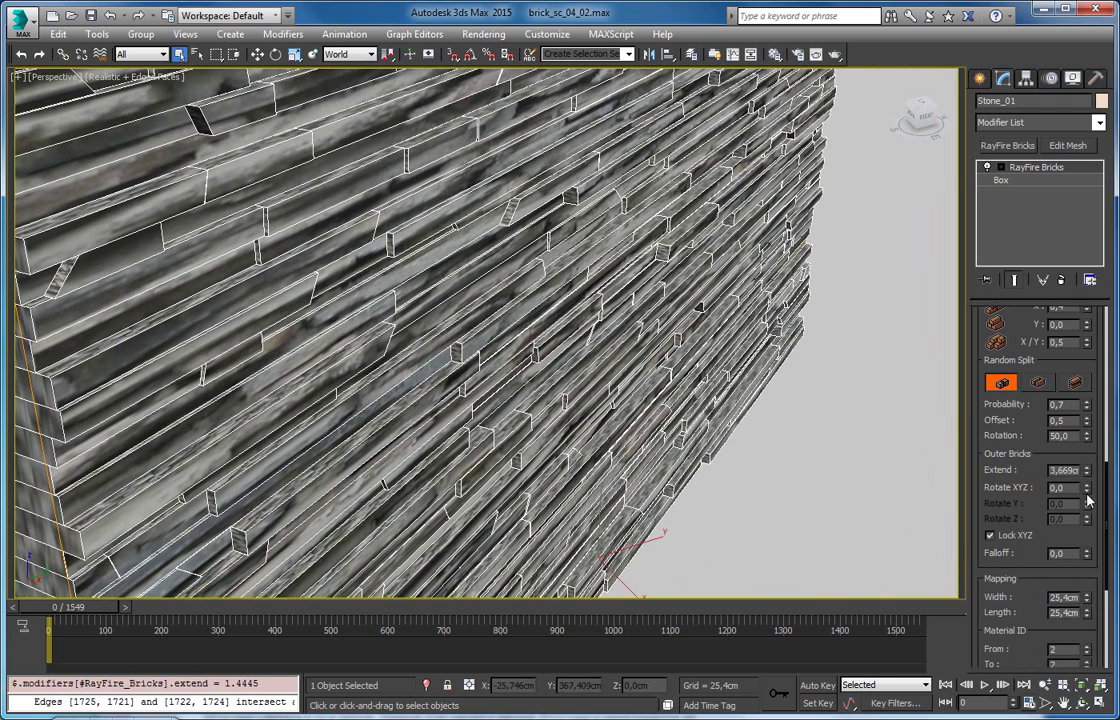
{"action": "left_click_drag", "start_coordinate": [1088, 490], "coordinate": [1077, 338]}
Unlock XYZ rotation and set outer-brick Rotate X 0, Y 0.18, Z about 3.45
{"action": "left_click", "coordinate": [990, 535]}
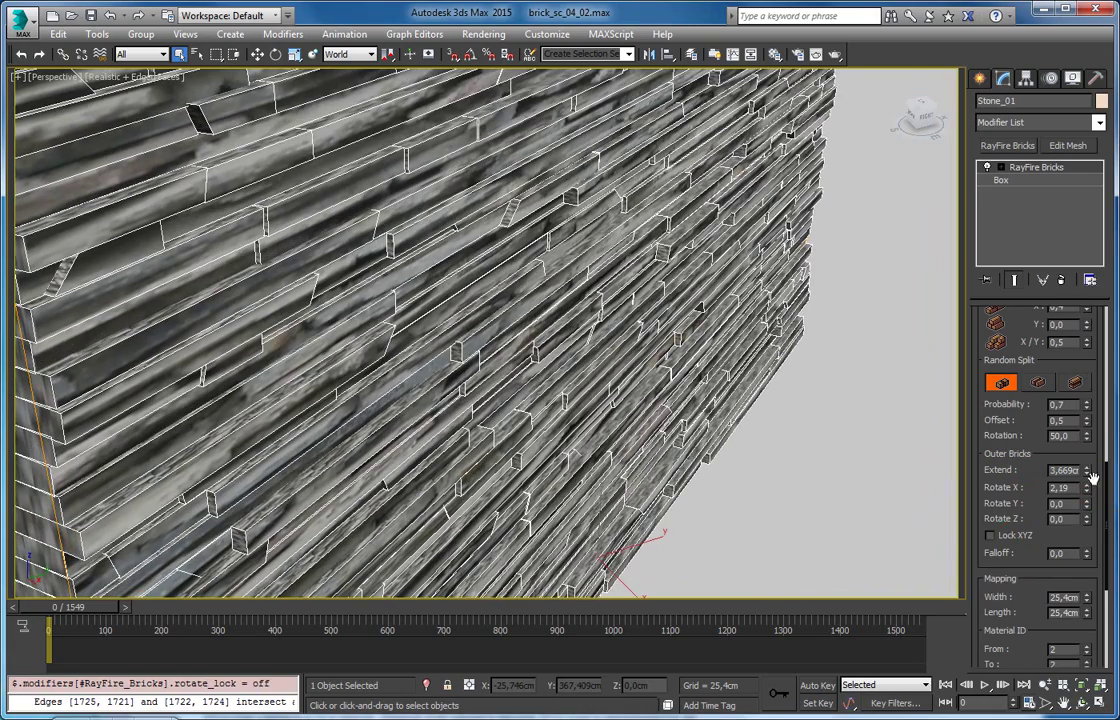
{"action": "left_click_drag", "start_coordinate": [1090, 488], "coordinate": [1088, 462]}
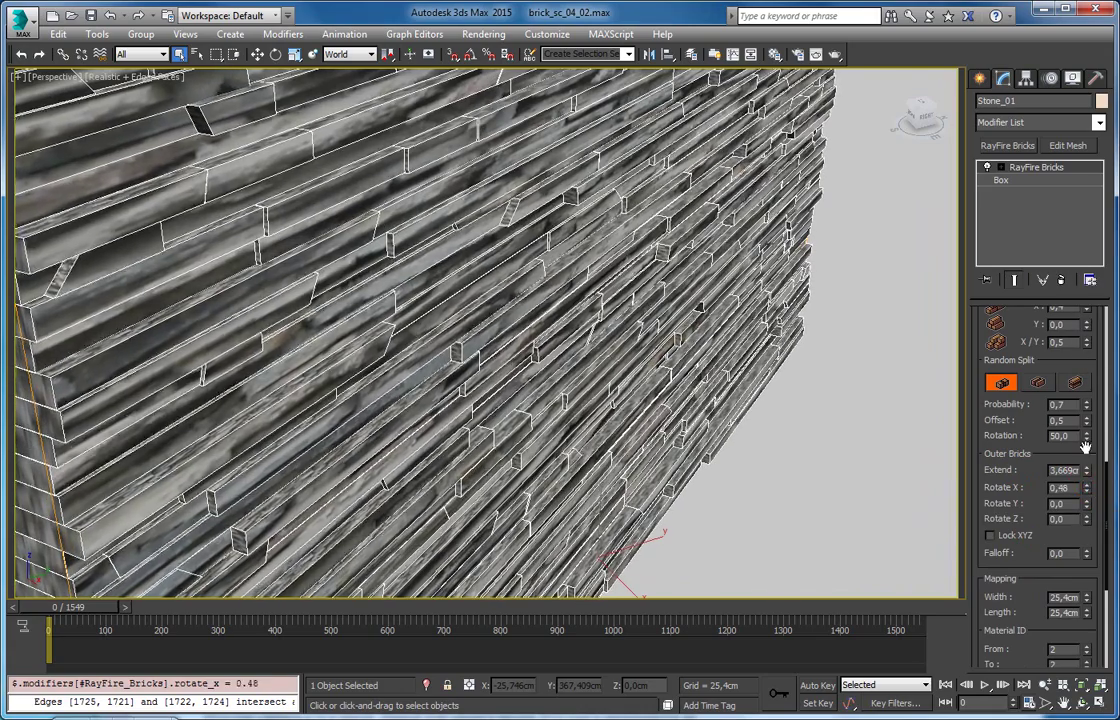
{"action": "right_click", "coordinate": [1087, 490]}
{"action": "mouse_move", "coordinate": [1087, 503]}
{"action": "left_mouse_down"}
{"action": "mouse_move", "coordinate": [1100, 391]}
{"action": "mouse_move", "coordinate": [1047, 62]}
{"action": "mouse_move", "coordinate": [1040, 196]}
{"action": "mouse_move", "coordinate": [675, 290]}
{"action": "left_mouse_up"}
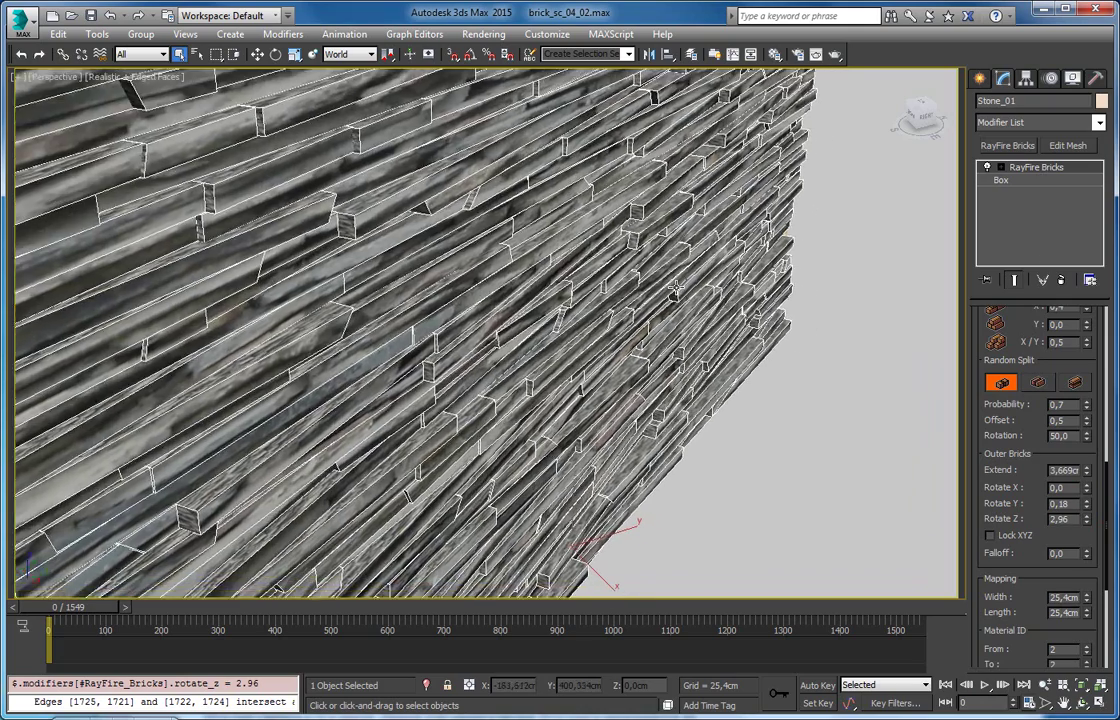
{"action": "scroll", "coordinate": [675, 290], "scroll_direction": "down", "scroll_amount": 8}
{"action": "scroll", "coordinate": [730, 367], "scroll_direction": "up", "scroll_amount": 5}
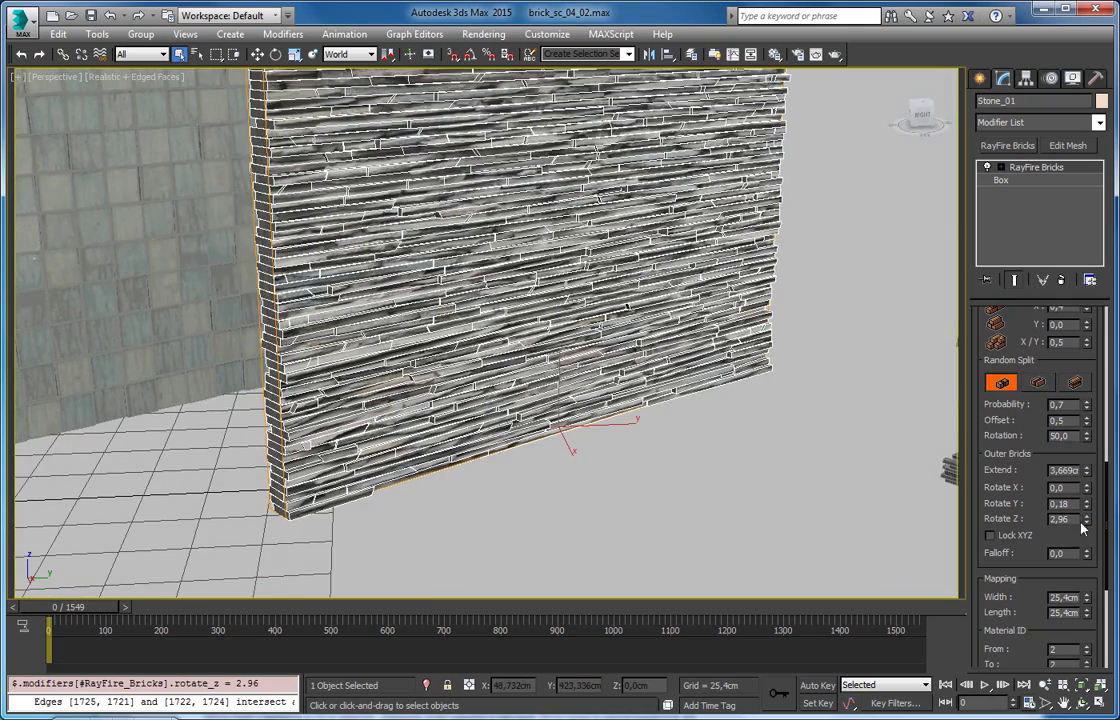
{"action": "left_click_drag", "start_coordinate": [1087, 518], "coordinate": [1087, 400]}
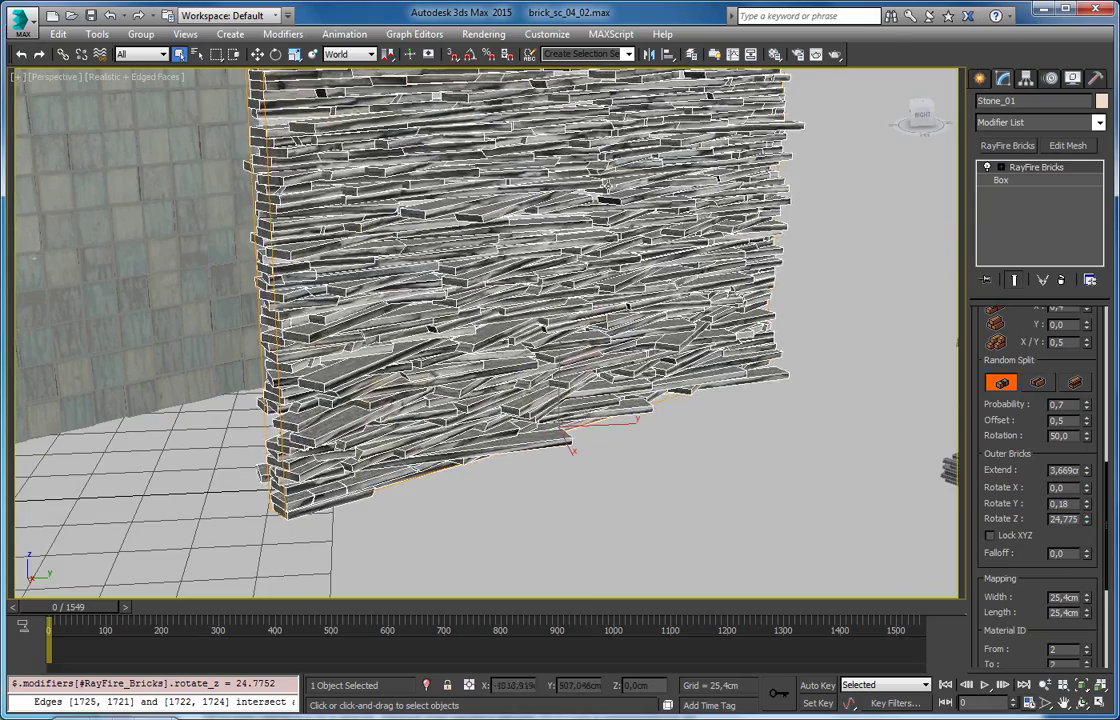
{"action": "mouse_move", "coordinate": [560, 300]}
{"action": "middle_mouse_down", "text": "alt"}
{"action": "mouse_move", "coordinate": [577, 270]}
{"action": "mouse_move", "coordinate": [540, 290]}
{"action": "middle_mouse_up", "text": "alt"}
{"action": "scroll", "coordinate": [577, 270], "scroll_direction": "up", "scroll_amount": 3}
{"action": "mouse_move", "coordinate": [1087, 524]}
{"action": "left_mouse_down"}
{"action": "mouse_move", "coordinate": [1088, 560]}
{"action": "mouse_move", "coordinate": [1066, 590]}
{"action": "left_mouse_up"}
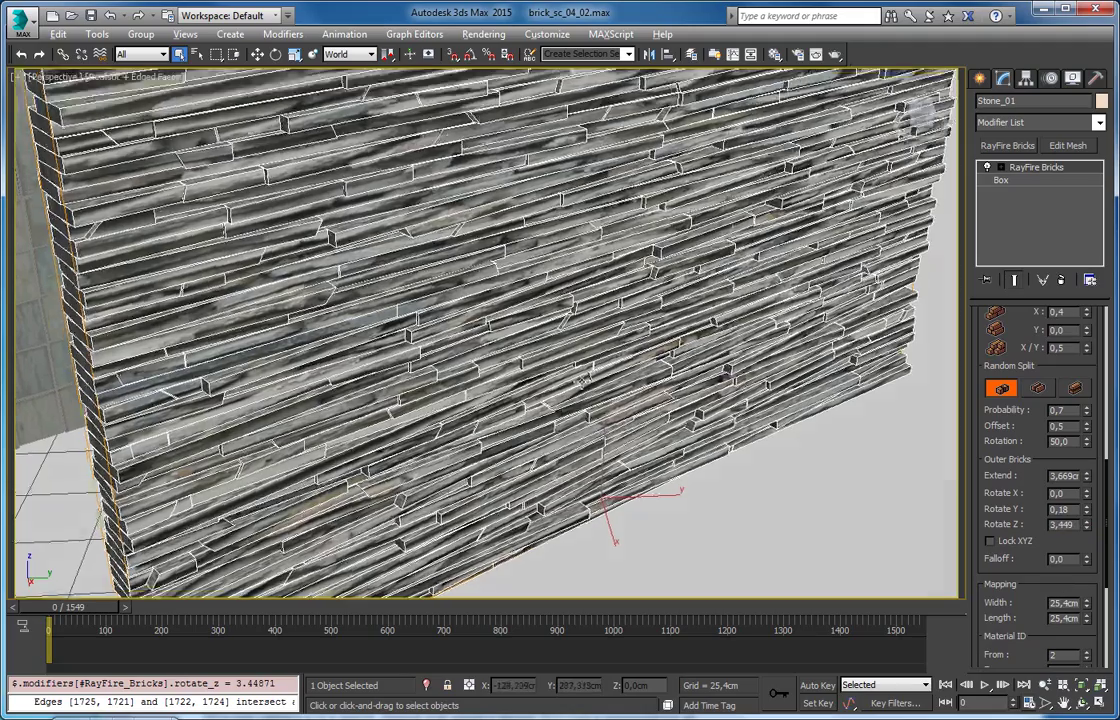
{"action": "middle_click_drag", "start_coordinate": [583, 378], "coordinate": [410, 425], "text": "alt"}
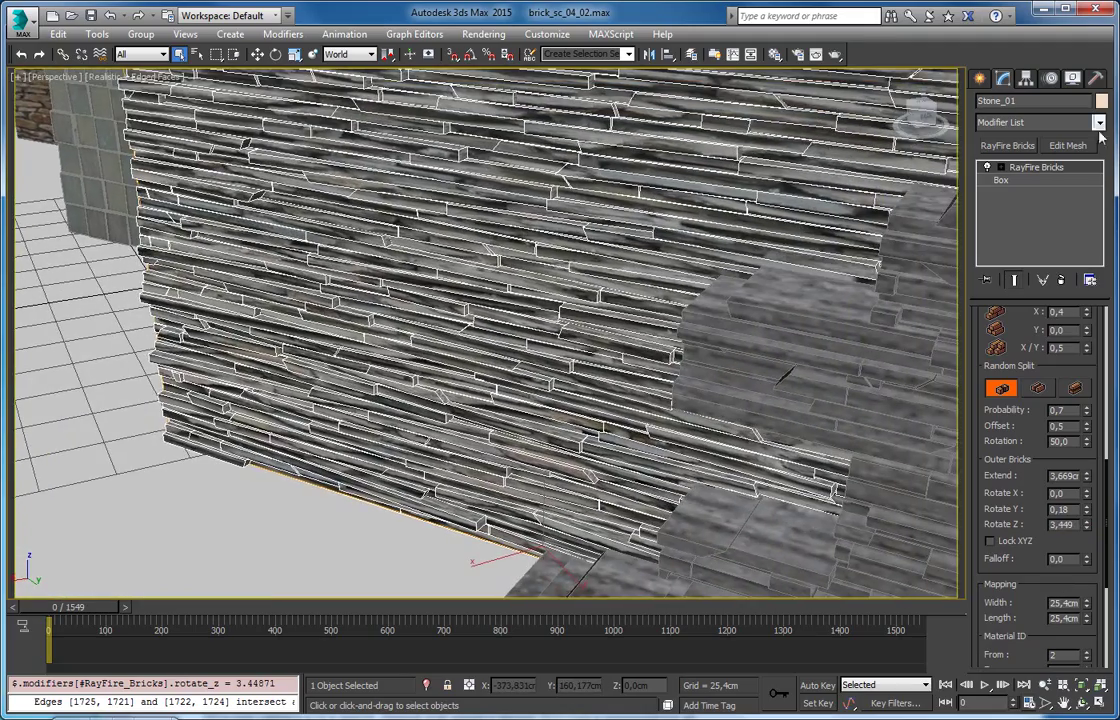
Apply RayFire Asperity from the Modifier List to Stone_01
{"action": "left_click", "coordinate": [1099, 123]}
{"action": "scroll", "coordinate": [1080, 430], "scroll_direction": "down", "scroll_amount": 5}
{"action": "scroll", "coordinate": [1080, 430], "scroll_direction": "down", "scroll_amount": 1}
{"action": "scroll", "coordinate": [1080, 430], "scroll_direction": "down", "scroll_amount": 3}
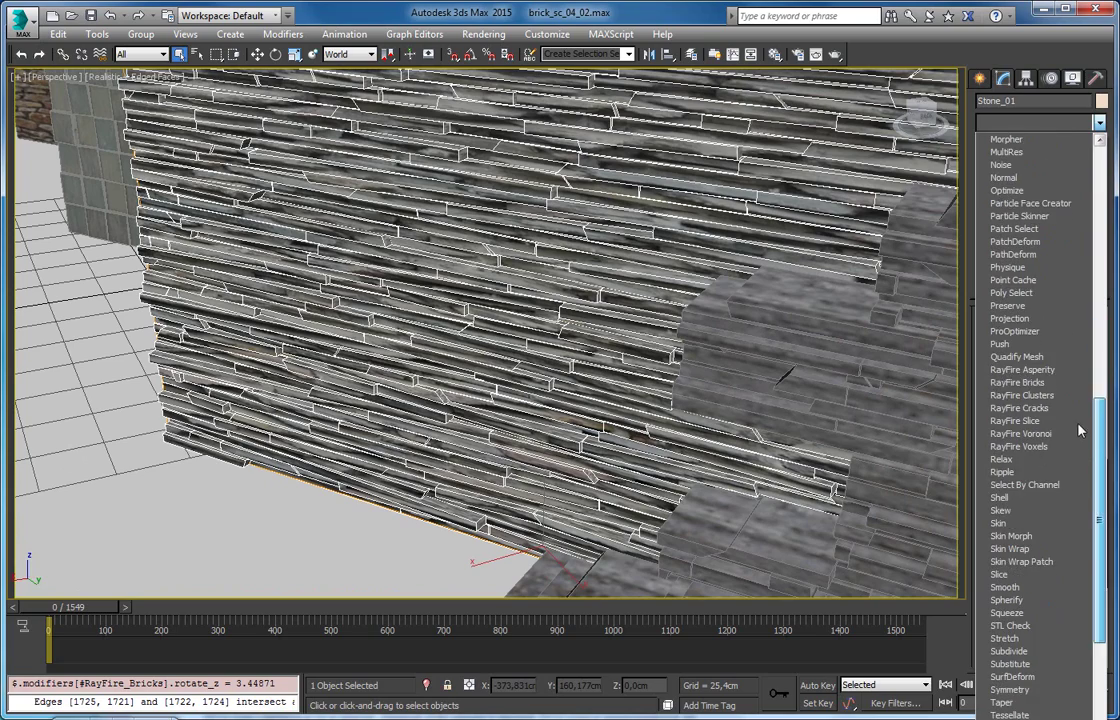
{"action": "left_click", "coordinate": [1022, 369]}
{"action": "scroll", "coordinate": [641, 243], "scroll_direction": "down", "scroll_amount": 10}
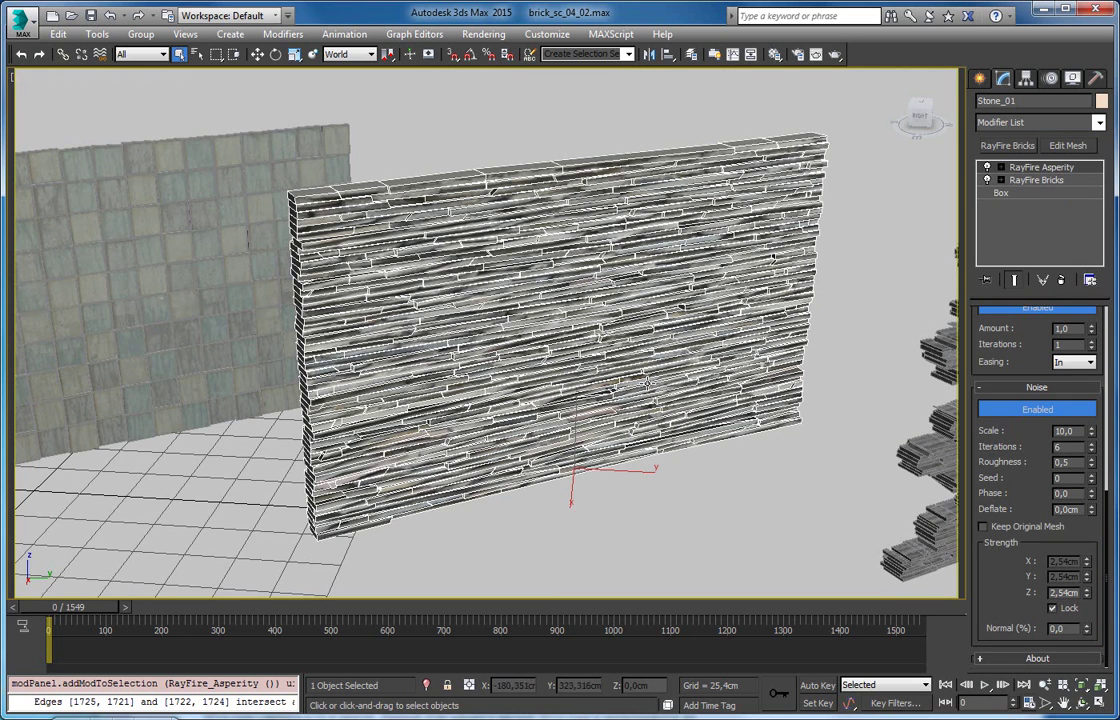
Toggle Asperity off and back on to compare the wall with and without it
{"action": "middle_click_drag", "start_coordinate": [538, 349], "coordinate": [495, 343]}
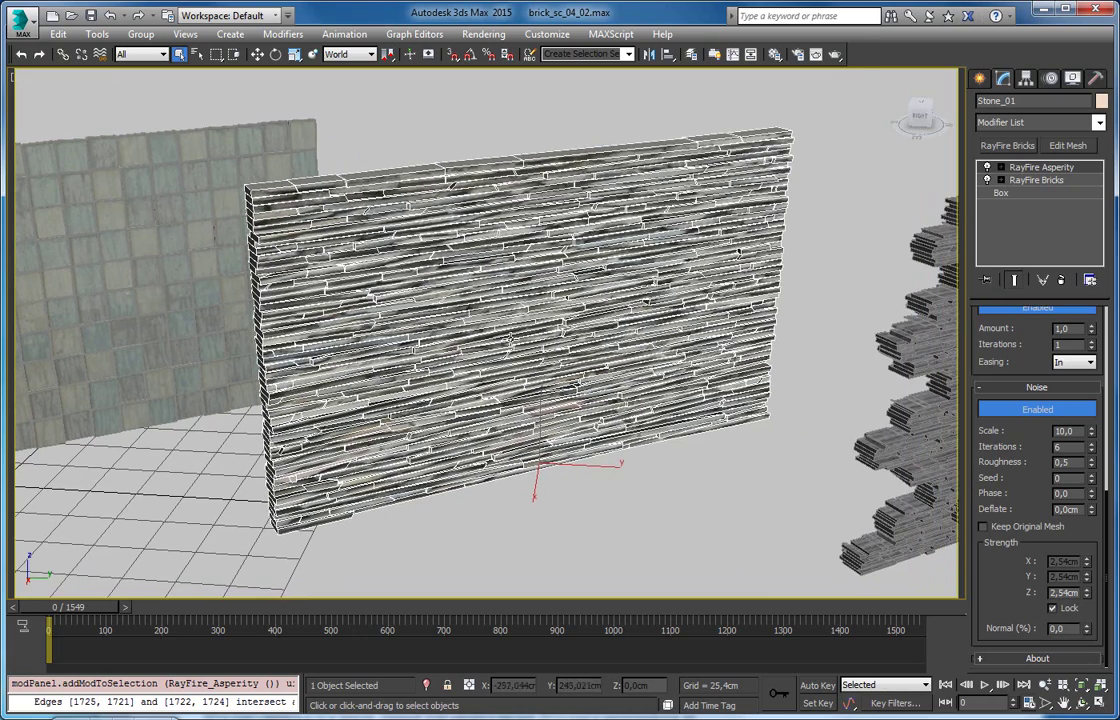
{"action": "middle_click_drag", "start_coordinate": [500, 312], "coordinate": [500, 345], "text": "alt"}
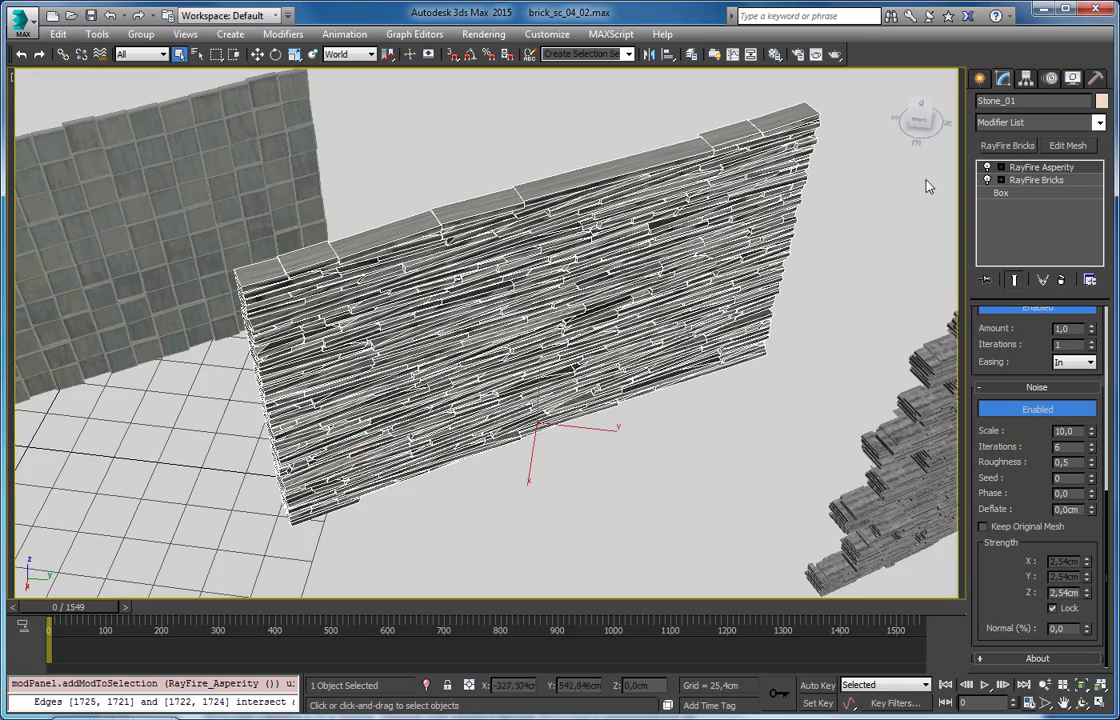
{"action": "left_click", "coordinate": [988, 167]}
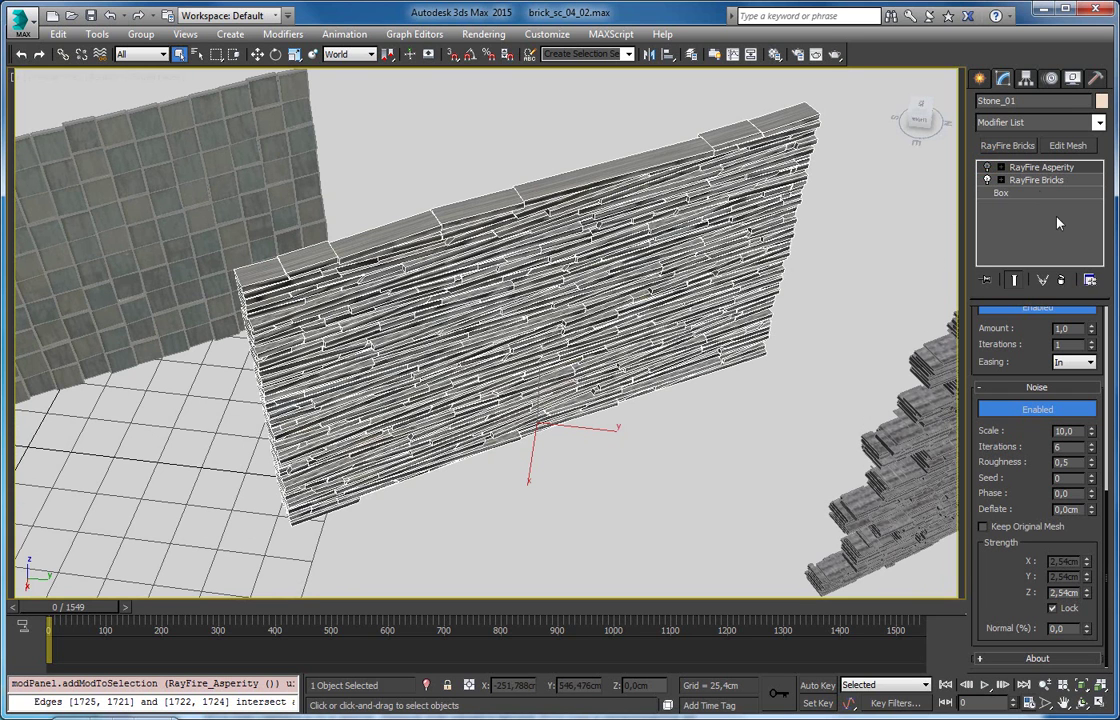
{"action": "left_click", "coordinate": [988, 167]}
{"action": "middle_click_drag", "start_coordinate": [600, 330], "coordinate": [642, 312], "text": "alt"}
{"action": "scroll", "coordinate": [664, 300], "scroll_direction": "up", "scroll_amount": 3}
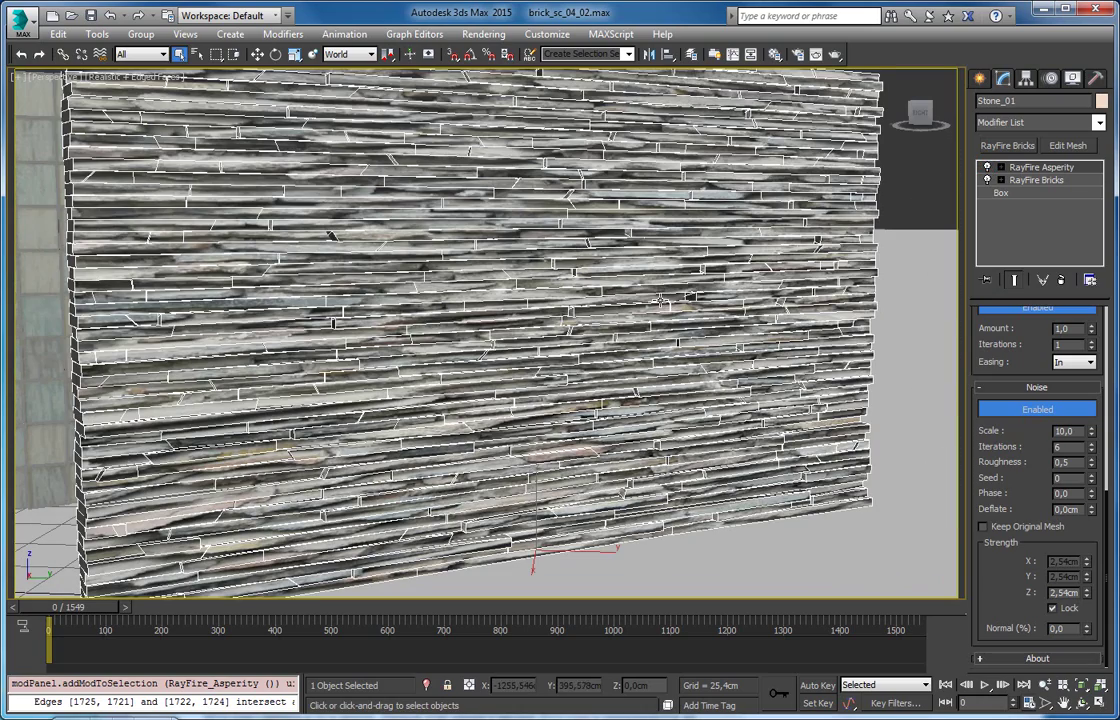
{"action": "middle_click_drag", "start_coordinate": [515, 303], "coordinate": [486, 345], "text": "alt"}
Switch Asperity triangulation to Absolute Size Mode and uncheck Selected Only
{"action": "middle_click_drag", "start_coordinate": [690, 295], "coordinate": [615, 278], "text": "alt"}
{"action": "scroll", "coordinate": [1000, 420], "scroll_direction": "down", "scroll_amount": 5}
{"action": "left_click", "coordinate": [1015, 361]}
{"action": "left_click", "coordinate": [1005, 380]}
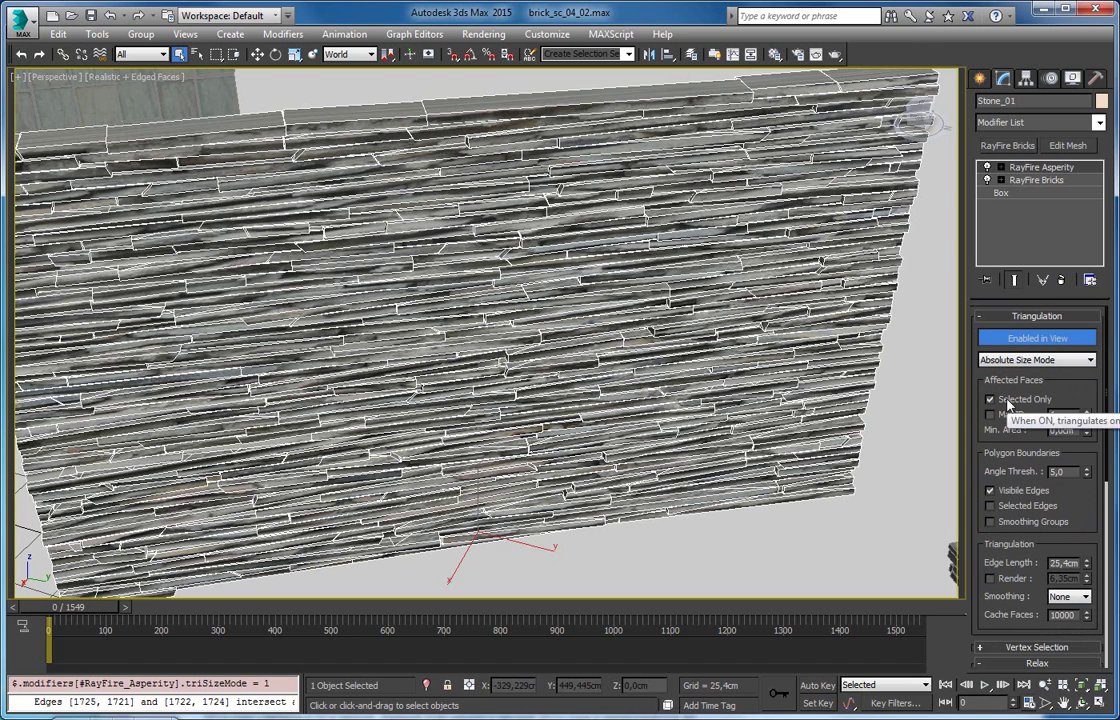
{"action": "left_click", "coordinate": [1008, 401]}
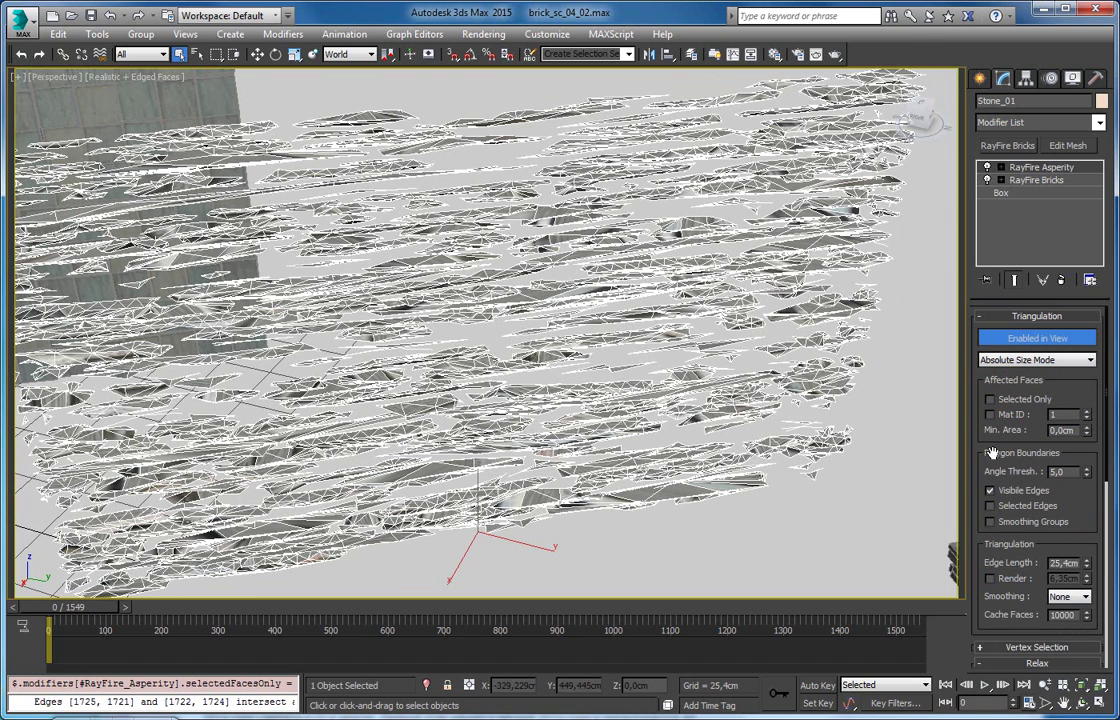
Set the triangulation Edge Length to 6, then 3 cm
{"action": "left_click_drag", "start_coordinate": [991, 452], "coordinate": [981, 401]}
{"action": "left_click_drag", "start_coordinate": [994, 503], "coordinate": [990, 434]}
{"action": "middle_click_drag", "start_coordinate": [349, 311], "coordinate": [604, 280], "text": "alt"}
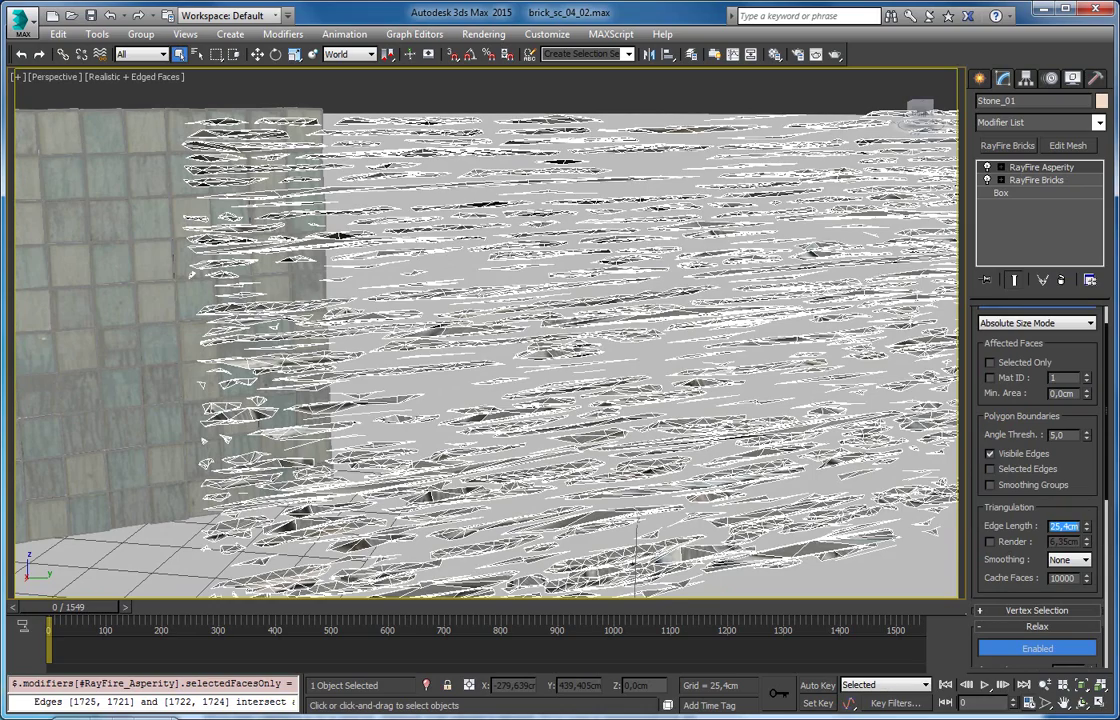
{"action": "type", "text": "6"}
{"action": "key", "text": "Return"}
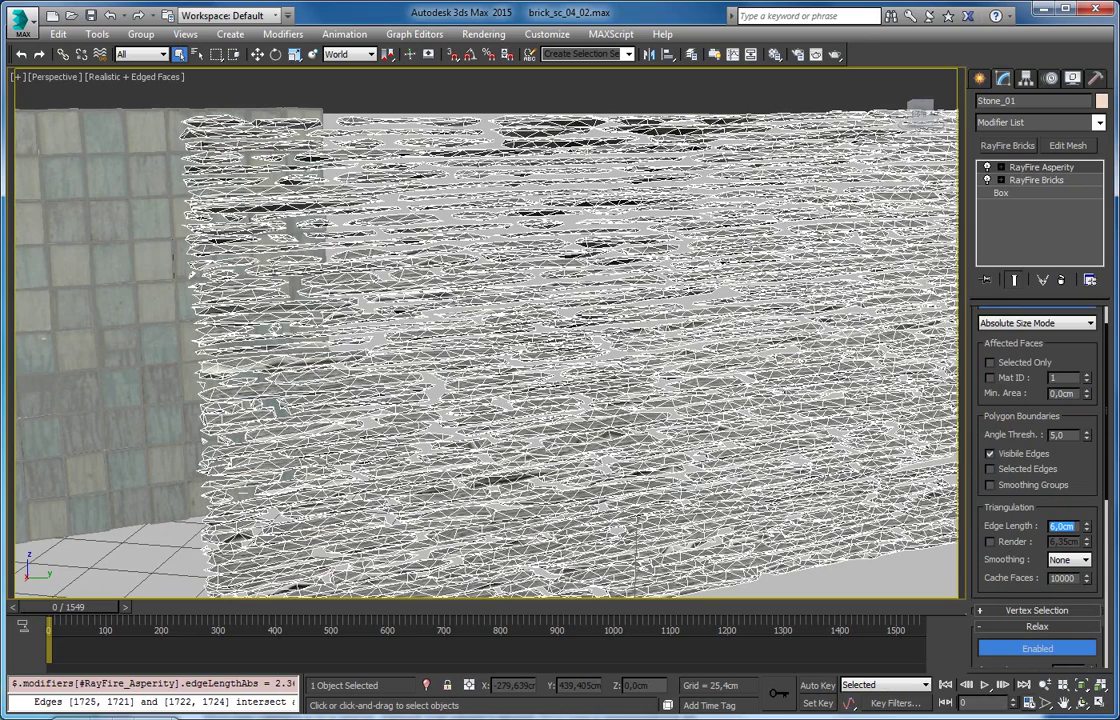
{"action": "type", "text": "3"}
{"action": "key", "text": "Return"}
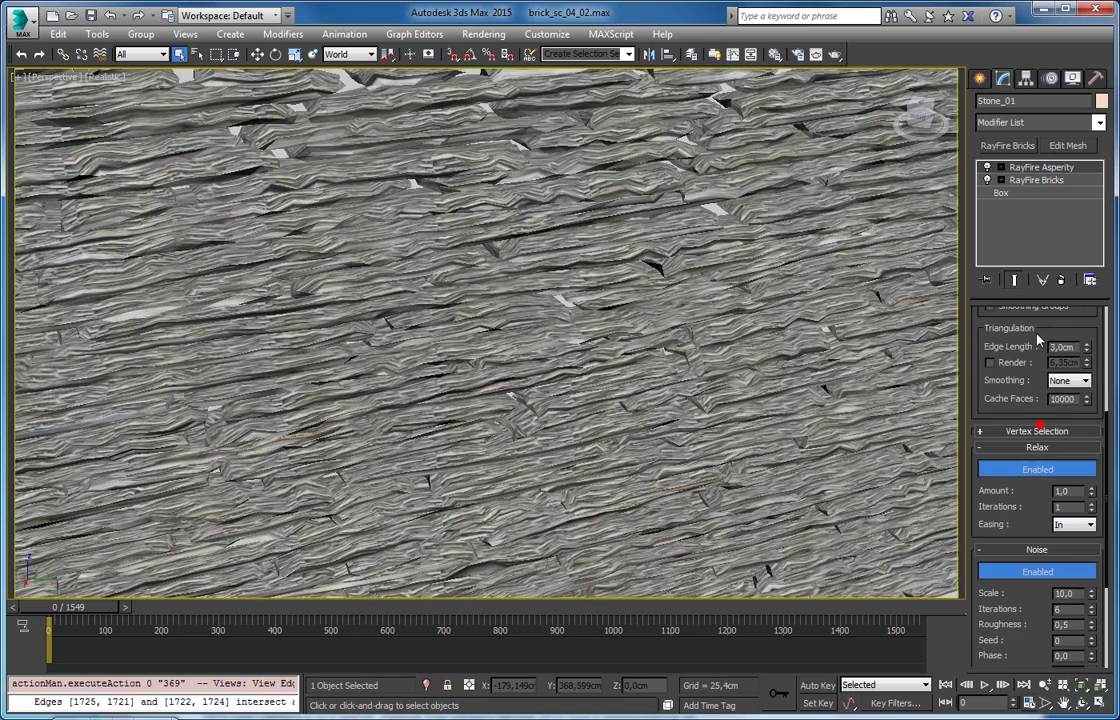
Set the Asperity Relax Amount to 0.1
{"action": "mouse_move", "coordinate": [1090, 497]}
{"action": "left_mouse_down"}
{"action": "mouse_move", "coordinate": [1101, 545]}
{"action": "mouse_move", "coordinate": [1093, 500]}
{"action": "left_mouse_up"}
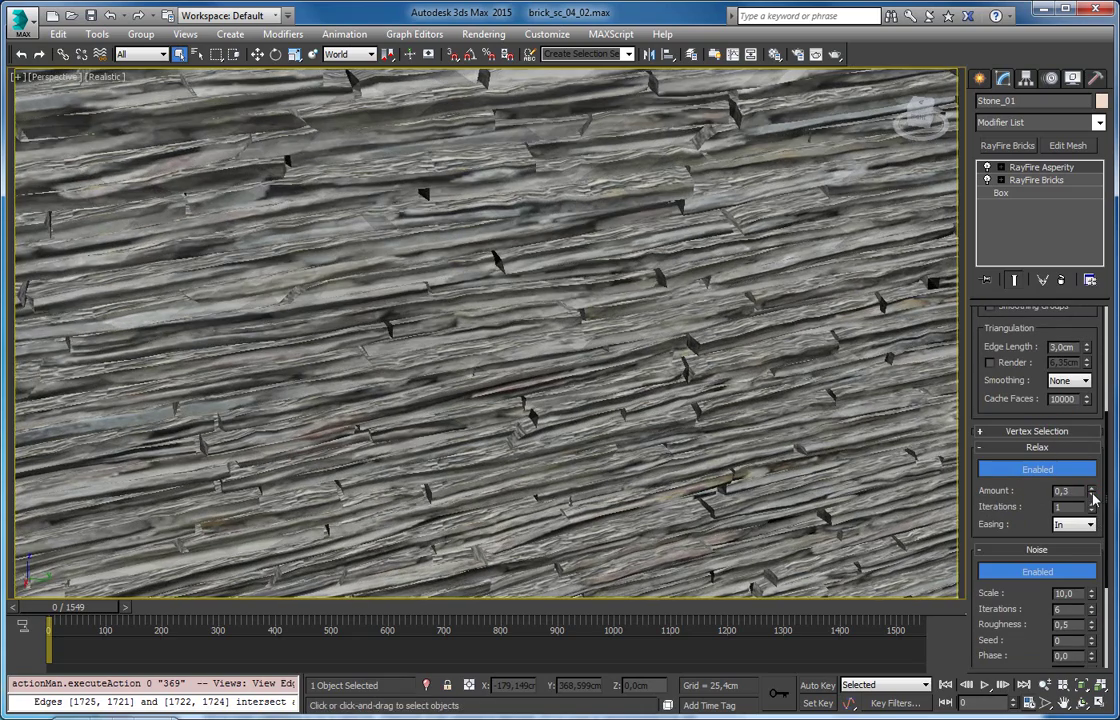
{"action": "right_click", "coordinate": [1092, 497]}
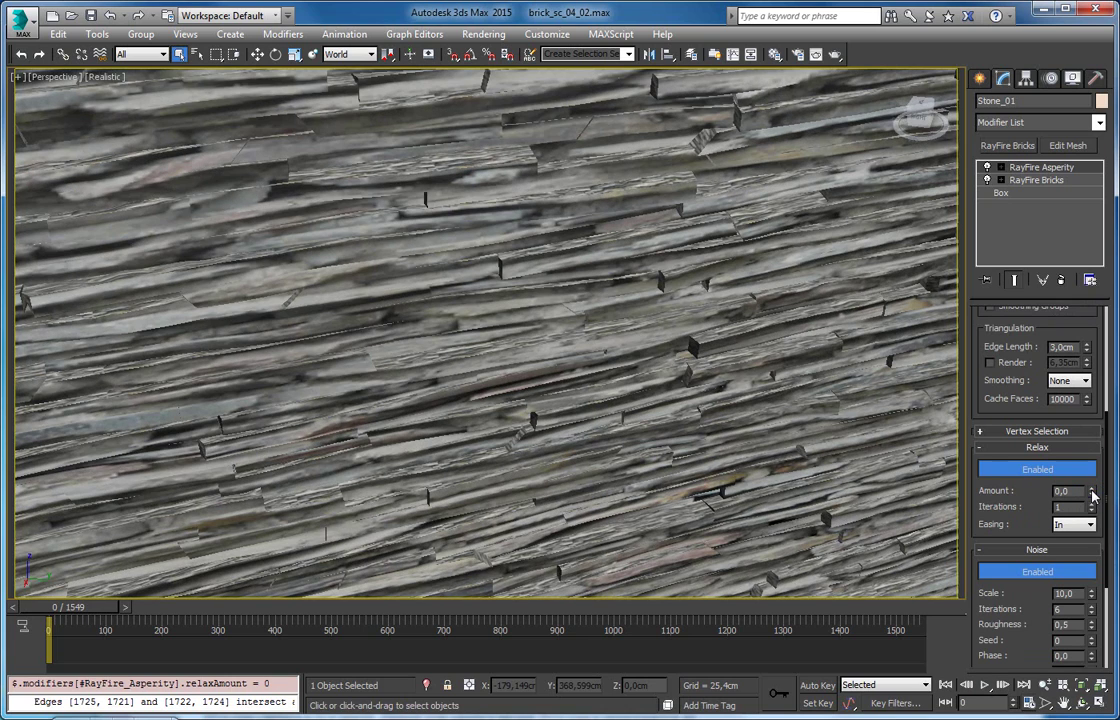
{"action": "left_click", "coordinate": [1092, 492]}
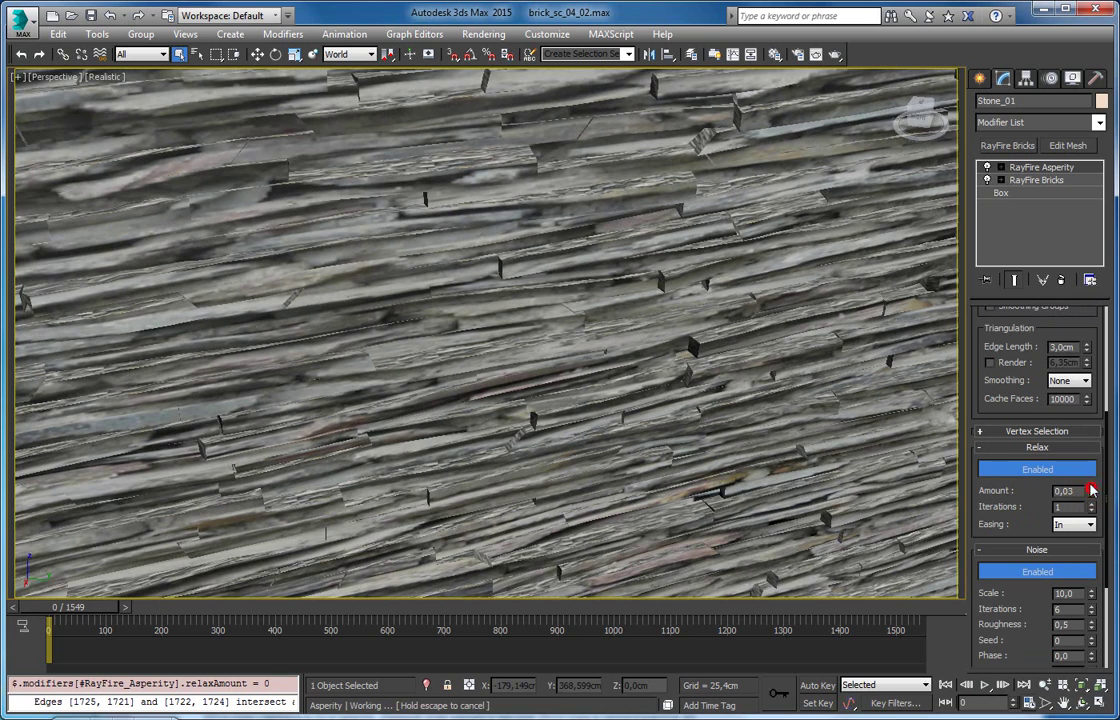
{"action": "left_click_drag", "start_coordinate": [1090, 484], "coordinate": [1090, 480]}
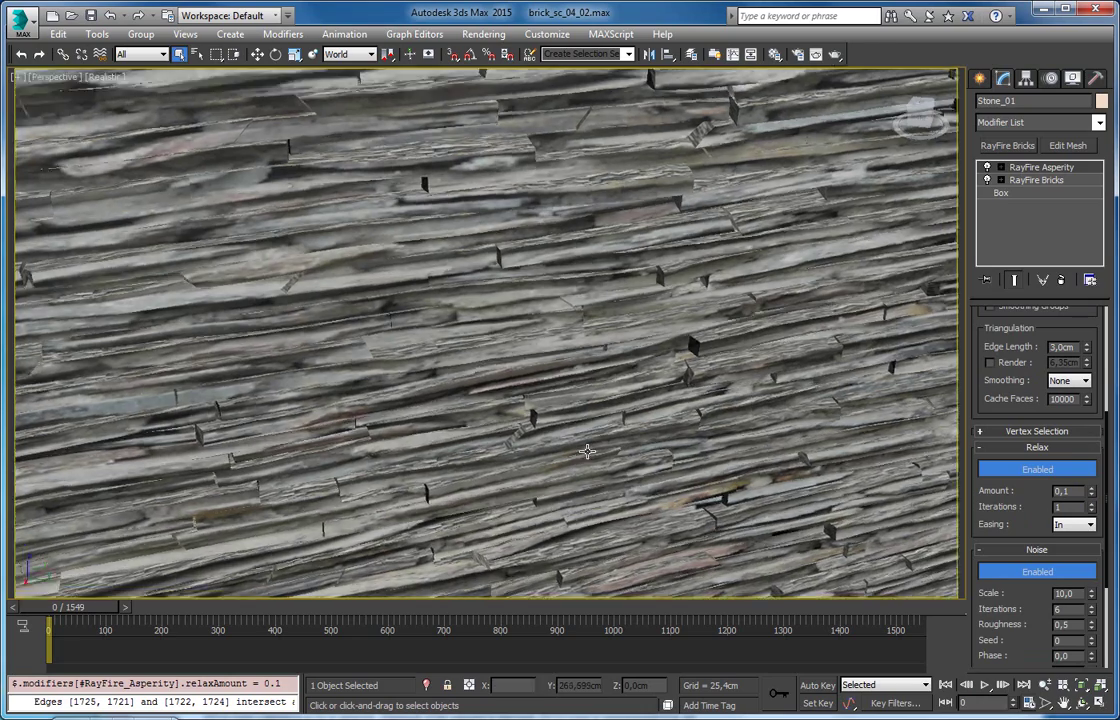
Show mesh edges and lower the Noise Scale to 3.4 for finer detail
{"action": "mouse_move", "coordinate": [576, 456]}
{"action": "middle_mouse_down", "text": "alt"}
{"action": "mouse_move", "coordinate": [567, 385]}
{"action": "mouse_move", "coordinate": [716, 492]}
{"action": "middle_mouse_up", "text": "alt"}
{"action": "key", "text": "F4"}
{"action": "middle_click_drag", "start_coordinate": [797, 515], "coordinate": [590, 495], "text": "alt"}
{"action": "left_click_drag", "start_coordinate": [973, 490], "coordinate": [973, 328]}
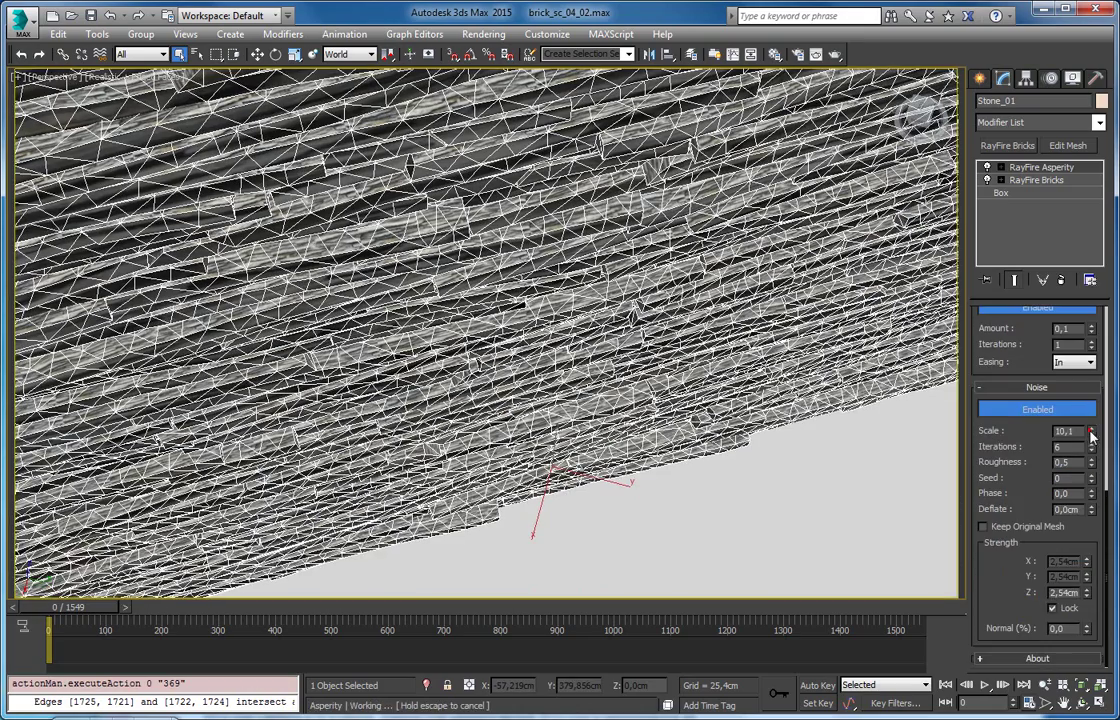
{"action": "left_click_drag", "start_coordinate": [1087, 432], "coordinate": [1092, 483]}
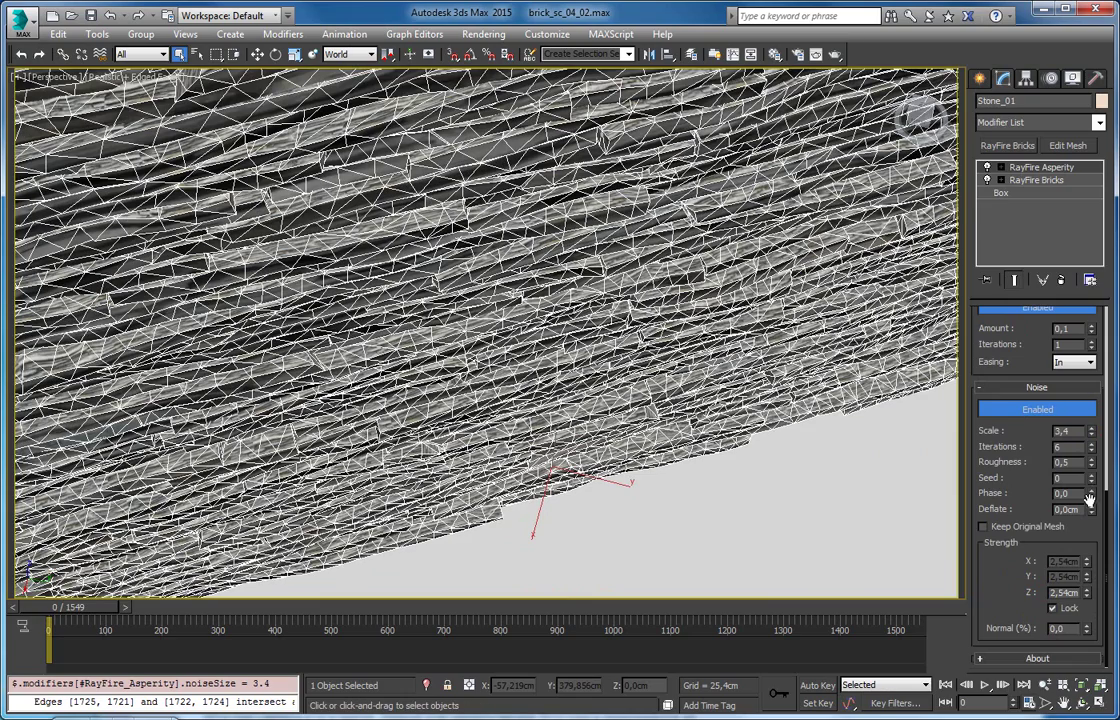
Unlock noise strength axes, raise Strength Y to about 4.39 cm, and hide edges
{"action": "left_click", "coordinate": [1052, 608]}
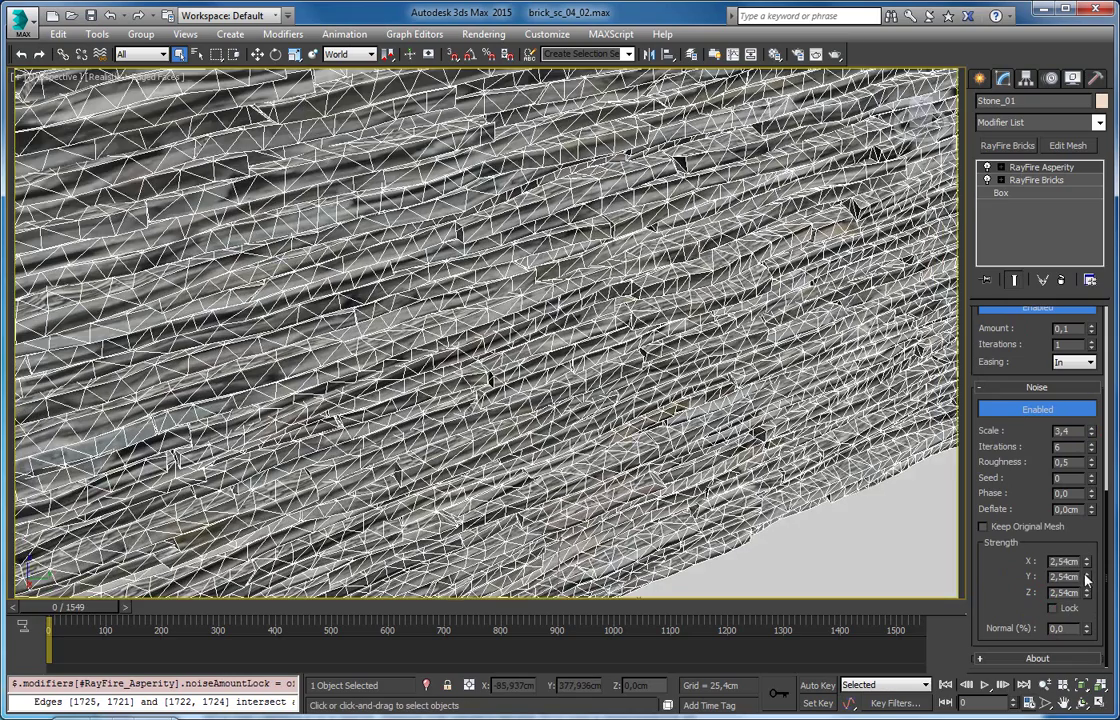
{"action": "mouse_move", "coordinate": [1087, 578]}
{"action": "left_mouse_down"}
{"action": "mouse_move", "coordinate": [1076, 484]}
{"action": "mouse_move", "coordinate": [1078, 513]}
{"action": "left_mouse_up"}
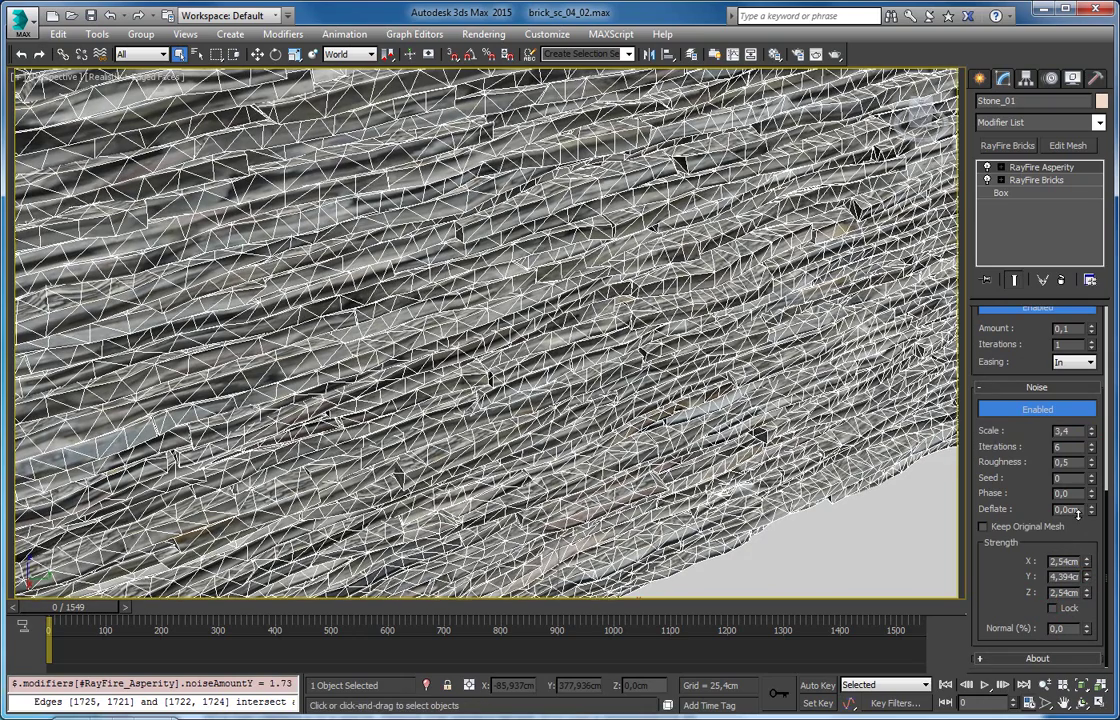
{"action": "mouse_move", "coordinate": [737, 437]}
{"action": "middle_mouse_down", "text": "alt"}
{"action": "mouse_move", "coordinate": [640, 520]}
{"action": "mouse_move", "coordinate": [670, 490]}
{"action": "middle_mouse_up", "text": "alt"}
{"action": "scroll", "coordinate": [533, 375], "scroll_direction": "down", "scroll_amount": 5}
{"action": "key", "text": "F4"}
Orbit and zoom to frame the Stone_01 wall front-on
{"action": "mouse_move", "coordinate": [533, 375]}
{"action": "middle_mouse_down", "text": "alt"}
{"action": "mouse_move", "coordinate": [537, 422]}
{"action": "mouse_move", "coordinate": [632, 392]}
{"action": "mouse_move", "coordinate": [565, 410]}
{"action": "mouse_move", "coordinate": [519, 379]}
{"action": "middle_mouse_up", "text": "alt"}
{"action": "scroll", "coordinate": [537, 422], "scroll_direction": "up", "scroll_amount": 5}
{"action": "key", "text": "F4"}
{"action": "scroll", "coordinate": [537, 422], "scroll_direction": "down", "scroll_amount": 5}
{"action": "key", "text": "F4"}
{"action": "scroll", "coordinate": [565, 410], "scroll_direction": "up", "scroll_amount": 5}
{"action": "scroll", "coordinate": [1022, 437], "scroll_direction": "up", "scroll_amount": 3}
{"action": "scroll", "coordinate": [1000, 484], "scroll_direction": "down", "scroll_amount": 2}
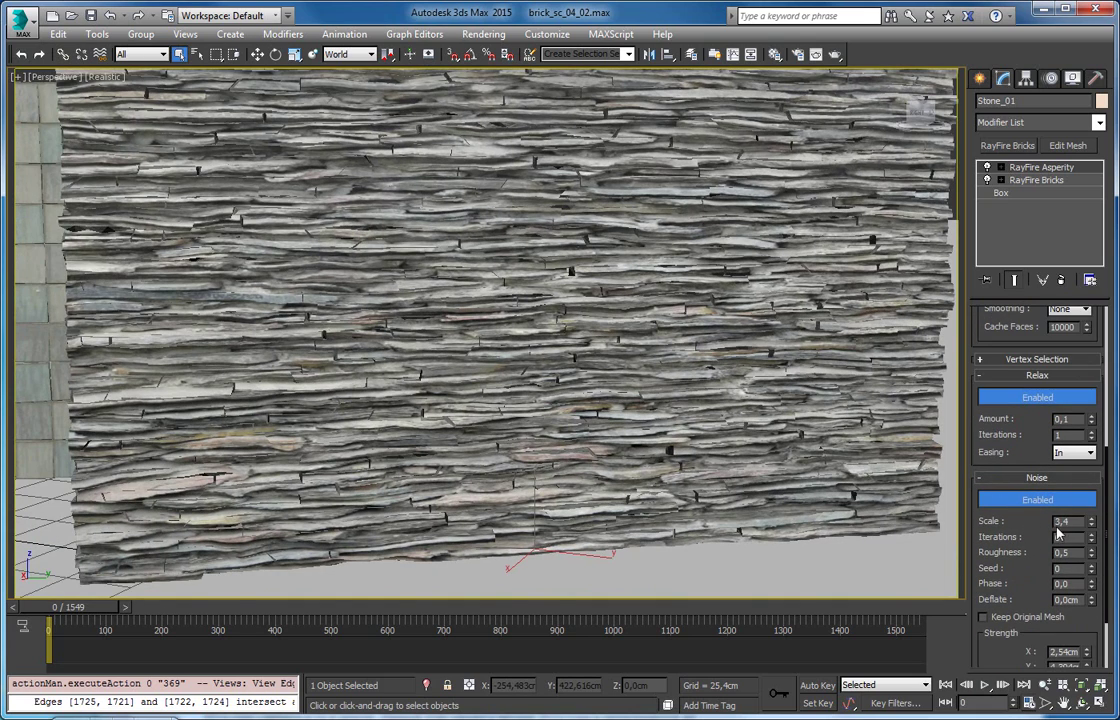
{"action": "scroll", "coordinate": [1022, 524], "scroll_direction": "down", "scroll_amount": 3}
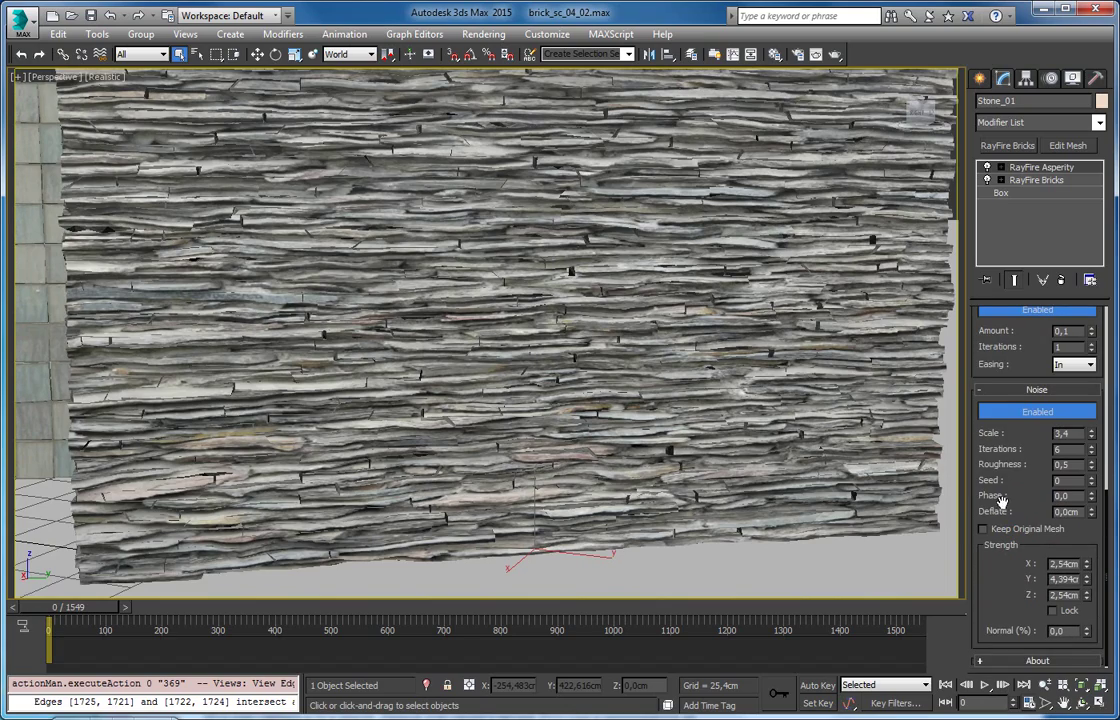
{"action": "middle_click_drag", "start_coordinate": [394, 324], "coordinate": [417, 278], "text": "alt"}
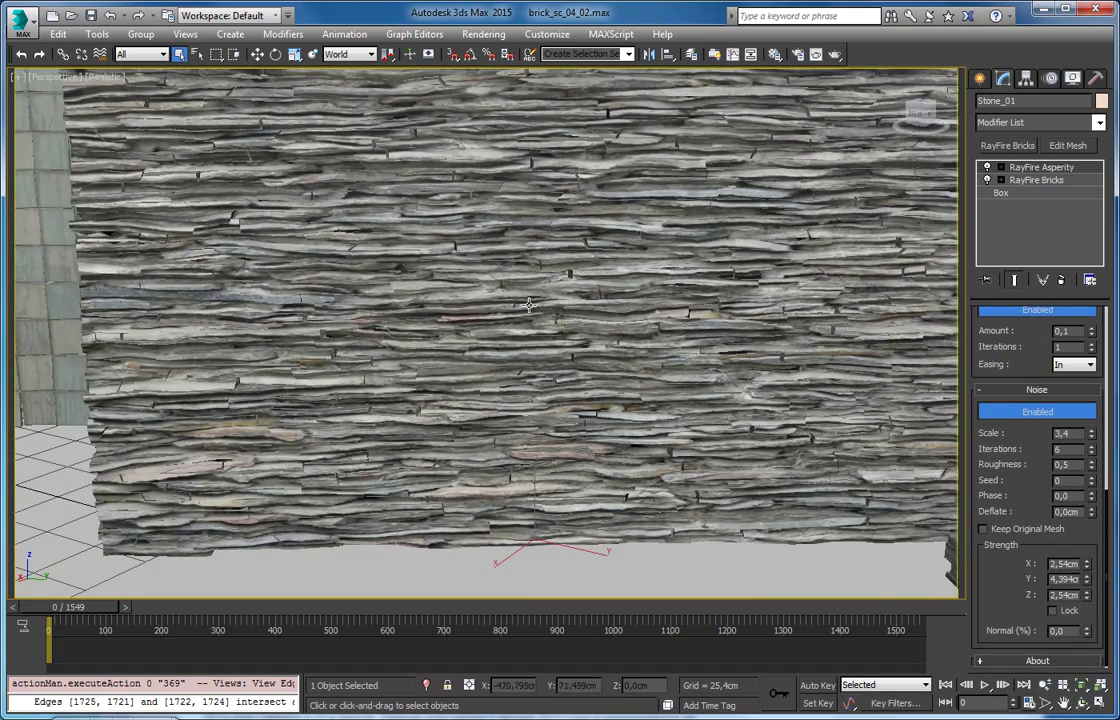
{"action": "mouse_move", "coordinate": [535, 308]}
{"action": "middle_mouse_down"}
{"action": "mouse_move", "coordinate": [448, 330]}
{"action": "mouse_move", "coordinate": [472, 343]}
{"action": "mouse_move", "coordinate": [506, 314]}
{"action": "middle_mouse_up"}
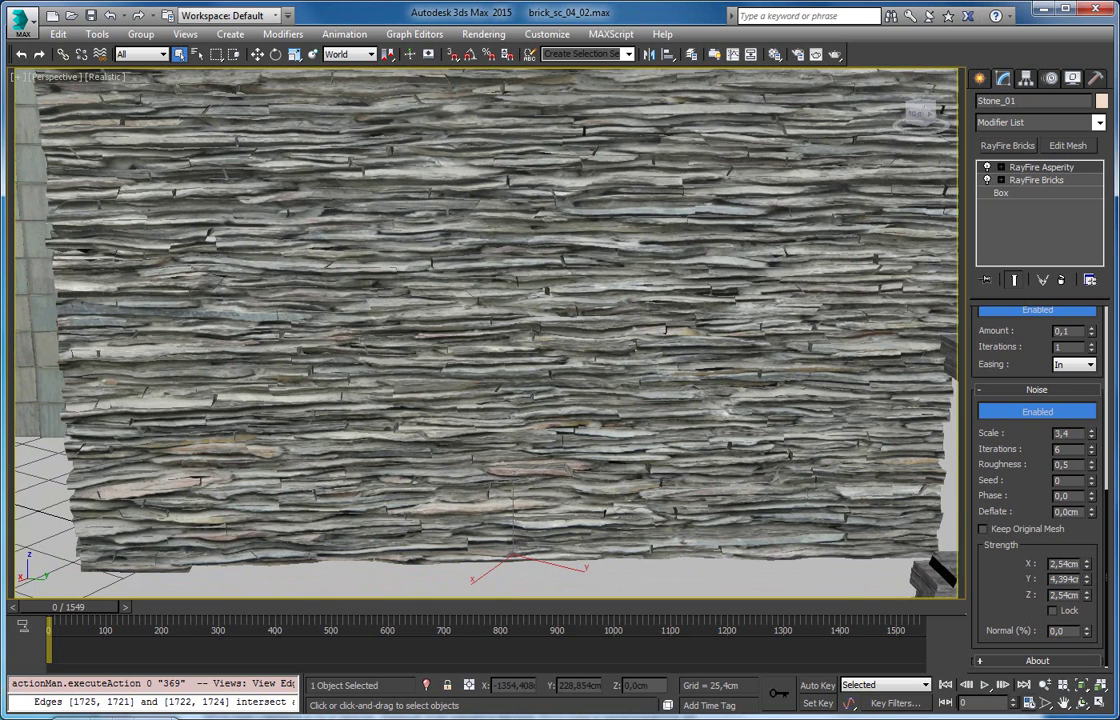
Scroll the Modifier List down to the U entries
{"action": "left_click", "coordinate": [1100, 122]}
{"action": "scroll", "coordinate": [1040, 400], "scroll_direction": "down", "scroll_amount": 15}
{"action": "scroll", "coordinate": [1040, 450], "scroll_direction": "down", "scroll_amount": 3}
Add a Box UVW Map with Length about 255.5 and render the wall
{"action": "left_click", "coordinate": [1044, 600]}
{"action": "left_click", "coordinate": [1019, 407]}
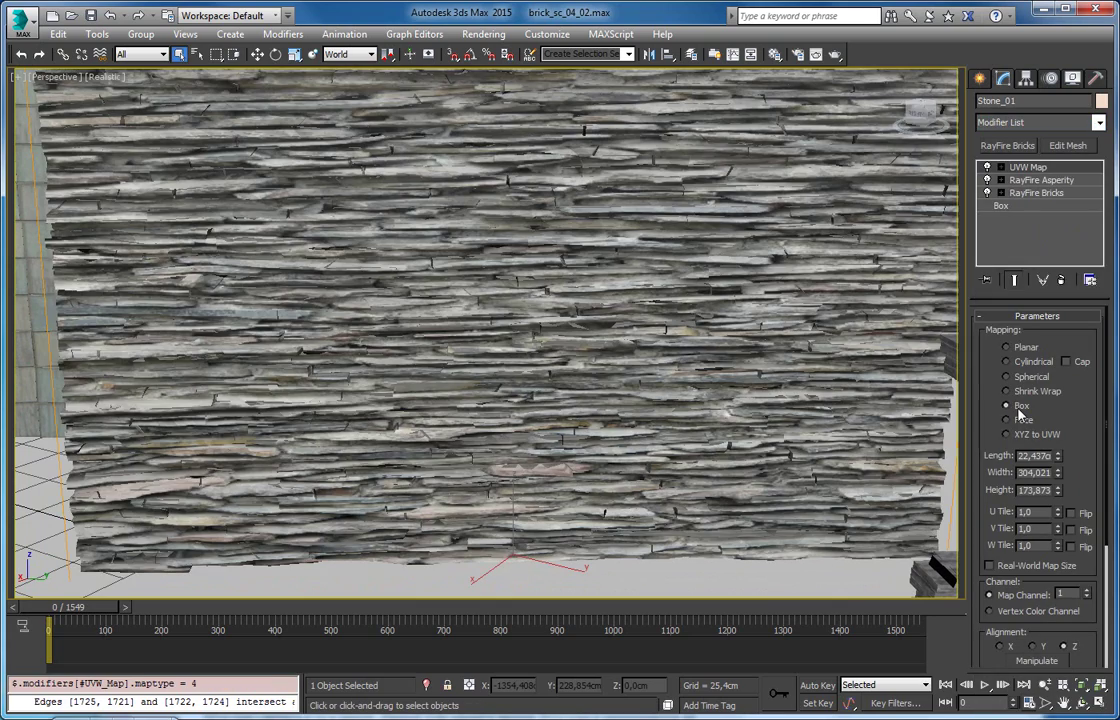
{"action": "middle_click_drag", "start_coordinate": [432, 157], "coordinate": [545, 290], "text": "alt"}
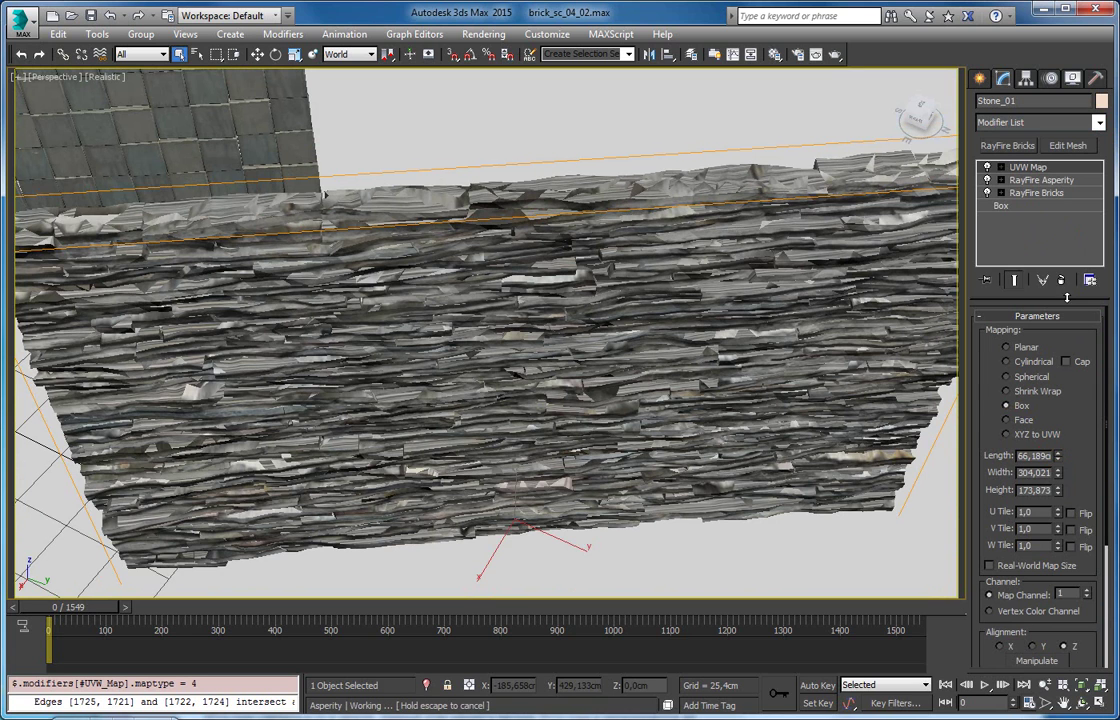
{"action": "left_click_drag", "start_coordinate": [1059, 457], "coordinate": [1062, 84]}
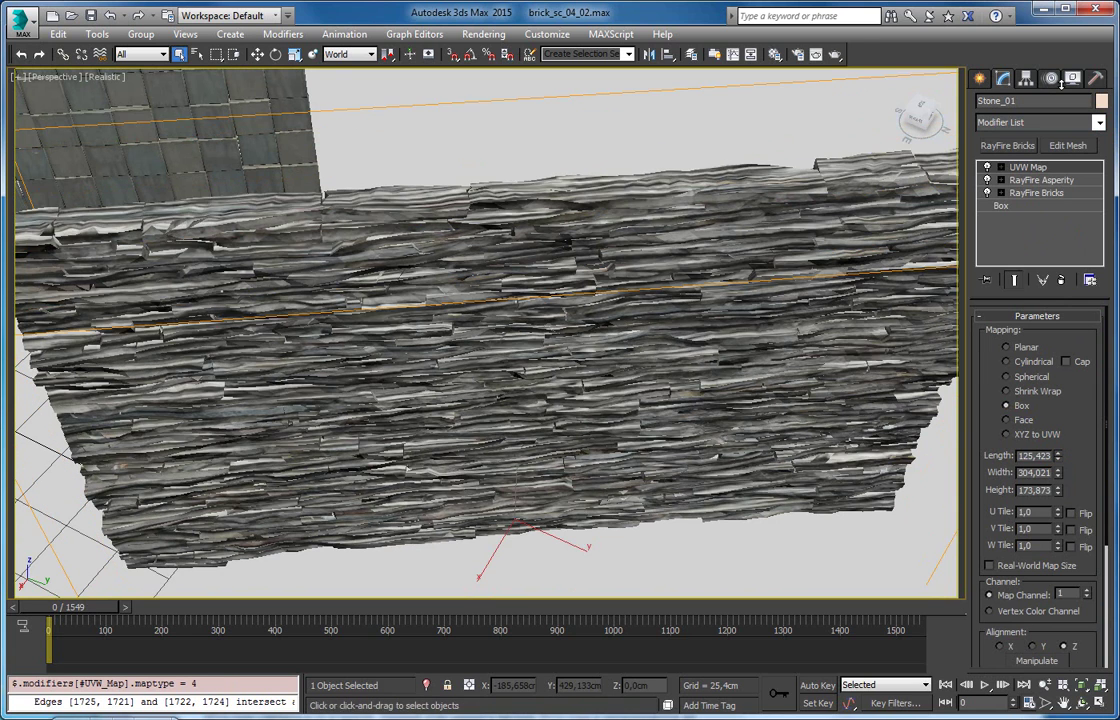
{"action": "mouse_move", "coordinate": [1045, 153]}
{"action": "left_mouse_down"}
{"action": "mouse_move", "coordinate": [1055, 392]}
{"action": "mouse_move", "coordinate": [1058, 330]}
{"action": "left_mouse_up"}
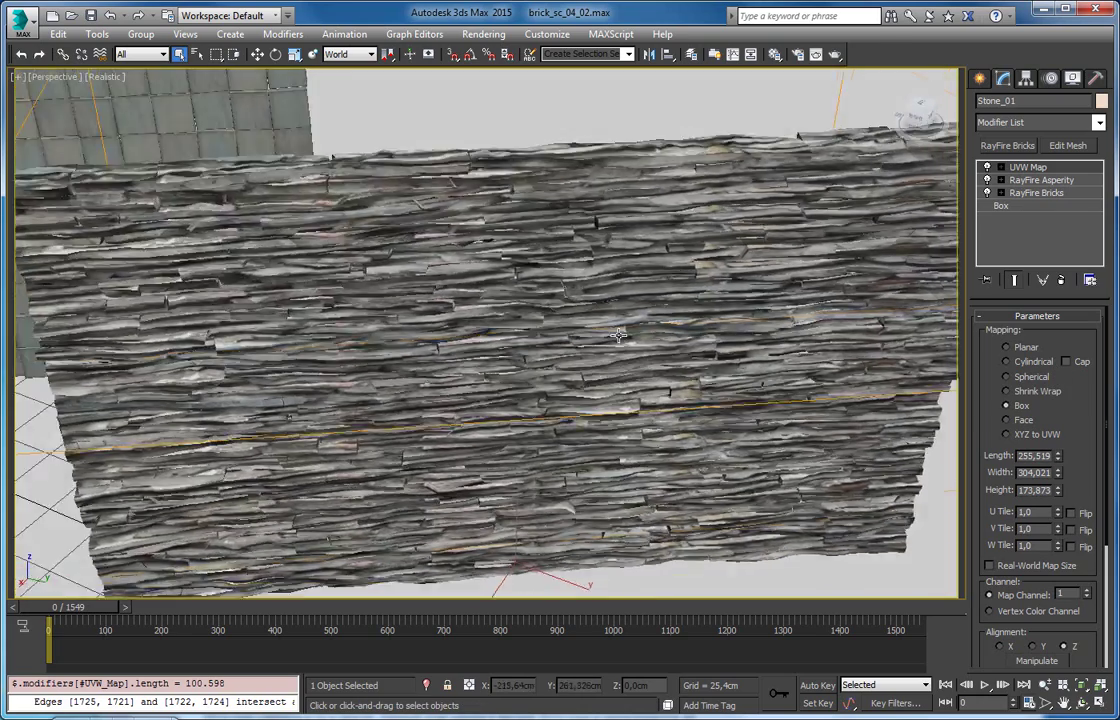
{"action": "middle_click_drag", "start_coordinate": [619, 335], "coordinate": [718, 300], "text": "alt"}
{"action": "left_click", "coordinate": [835, 55]}
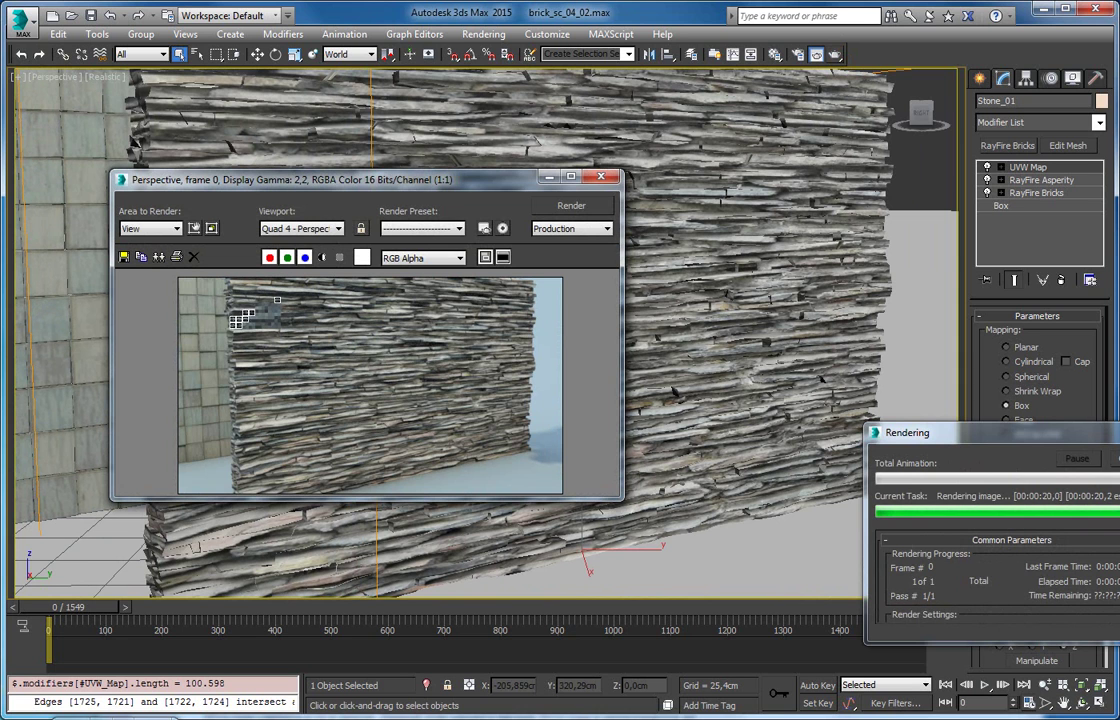
Add Edit Mesh and delete central stone elements in wireframe to open a hole
{"action": "left_click", "coordinate": [1068, 145]}
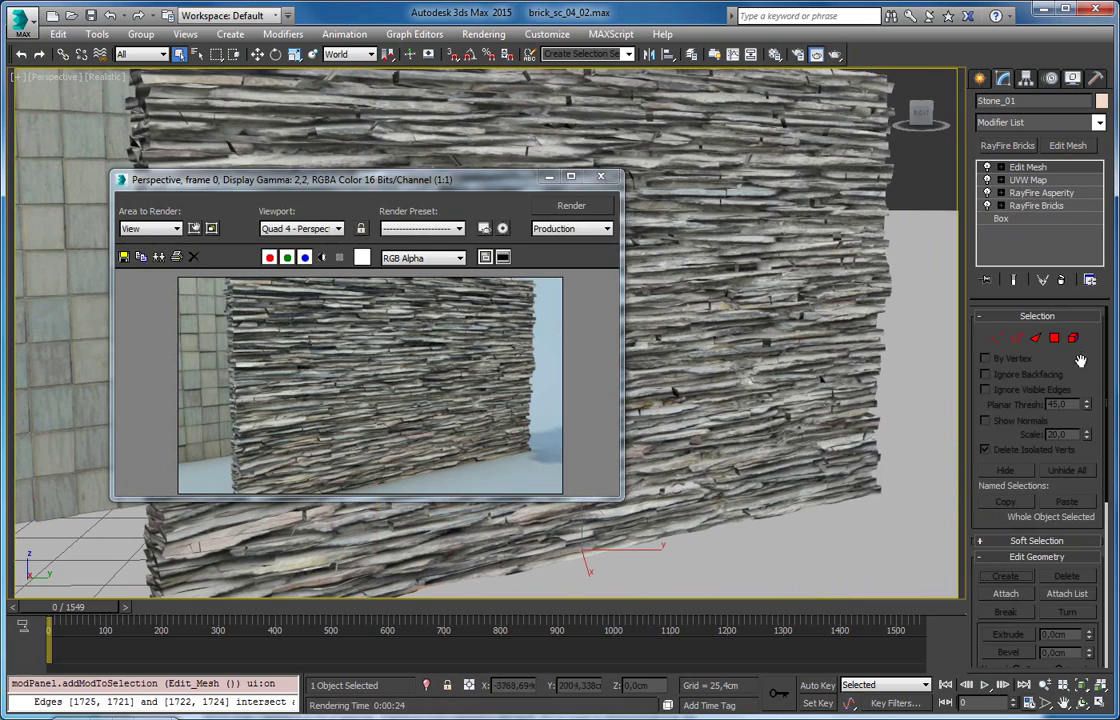
{"action": "left_click", "coordinate": [600, 177]}
{"action": "left_click", "coordinate": [1073, 338]}
{"action": "left_click", "coordinate": [551, 280]}
{"action": "key", "text": "Delete"}
{"action": "left_click", "coordinate": [528, 302]}
{"action": "key", "text": "F3"}
{"action": "left_click", "coordinate": [432, 206]}
{"action": "left_click", "coordinate": [568, 462], "text": "ctrl"}
{"action": "key", "text": "Delete"}
Delete two more stone bands left of the hole to widen it
{"action": "left_click", "coordinate": [598, 208]}
{"action": "left_click", "coordinate": [522, 248]}
{"action": "left_click", "coordinate": [605, 265]}
{"action": "left_click", "coordinate": [612, 295]}
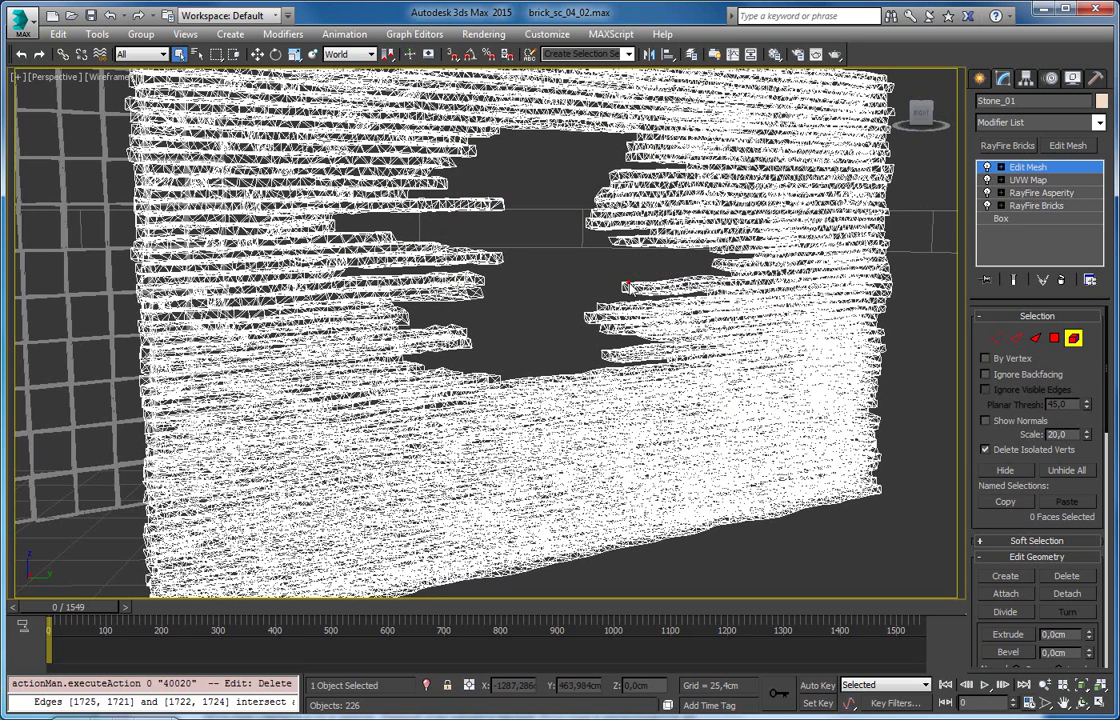
{"action": "left_click", "coordinate": [627, 288]}
{"action": "left_click", "coordinate": [605, 305]}
{"action": "left_click", "coordinate": [617, 330]}
{"action": "left_click", "coordinate": [543, 305]}
{"action": "left_click", "coordinate": [482, 207]}
{"action": "left_click", "coordinate": [418, 180]}
{"action": "left_click", "coordinate": [490, 257]}
{"action": "key", "text": "Delete"}
{"action": "left_click", "coordinate": [470, 296]}
{"action": "key", "text": "Delete"}
Exit element editing, orbit around the hole, and render the wall
{"action": "key", "text": "F4"}
{"action": "key", "text": "F3"}
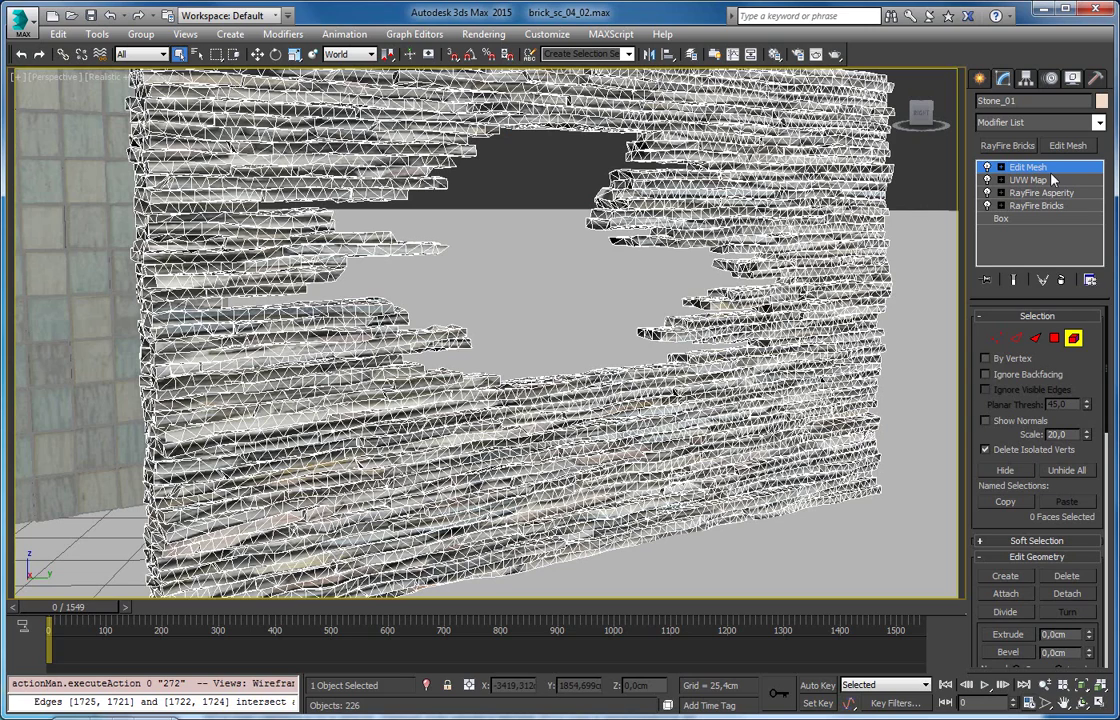
{"action": "left_click", "coordinate": [1030, 167]}
{"action": "middle_click_drag", "start_coordinate": [560, 300], "coordinate": [597, 203], "text": "alt"}
{"action": "scroll", "coordinate": [540, 222], "scroll_direction": "up", "scroll_amount": 5}
{"action": "scroll", "coordinate": [617, 255], "scroll_direction": "down", "scroll_amount": 5}
{"action": "mouse_move", "coordinate": [617, 255]}
{"action": "middle_mouse_down", "text": "alt"}
{"action": "mouse_move", "coordinate": [560, 270]}
{"action": "mouse_move", "coordinate": [560, 300]}
{"action": "middle_mouse_up", "text": "alt"}
{"action": "scroll", "coordinate": [597, 290], "scroll_direction": "up", "scroll_amount": 5}
{"action": "scroll", "coordinate": [597, 280], "scroll_direction": "down", "scroll_amount": 2}
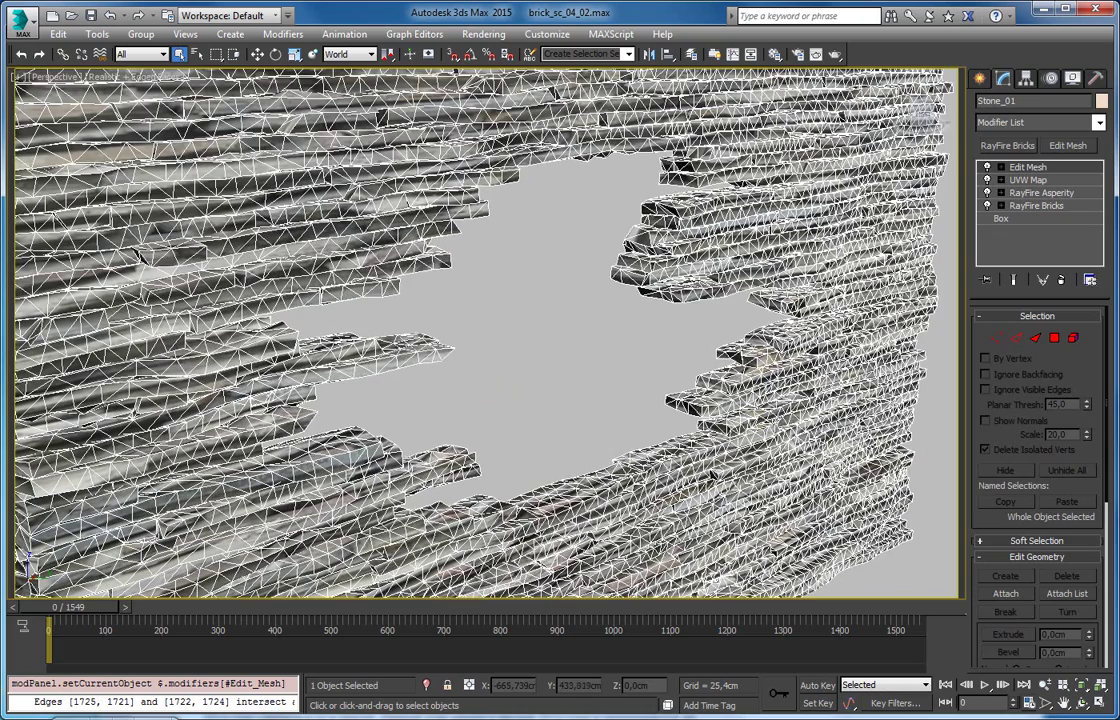
{"action": "left_click", "coordinate": [838, 56]}
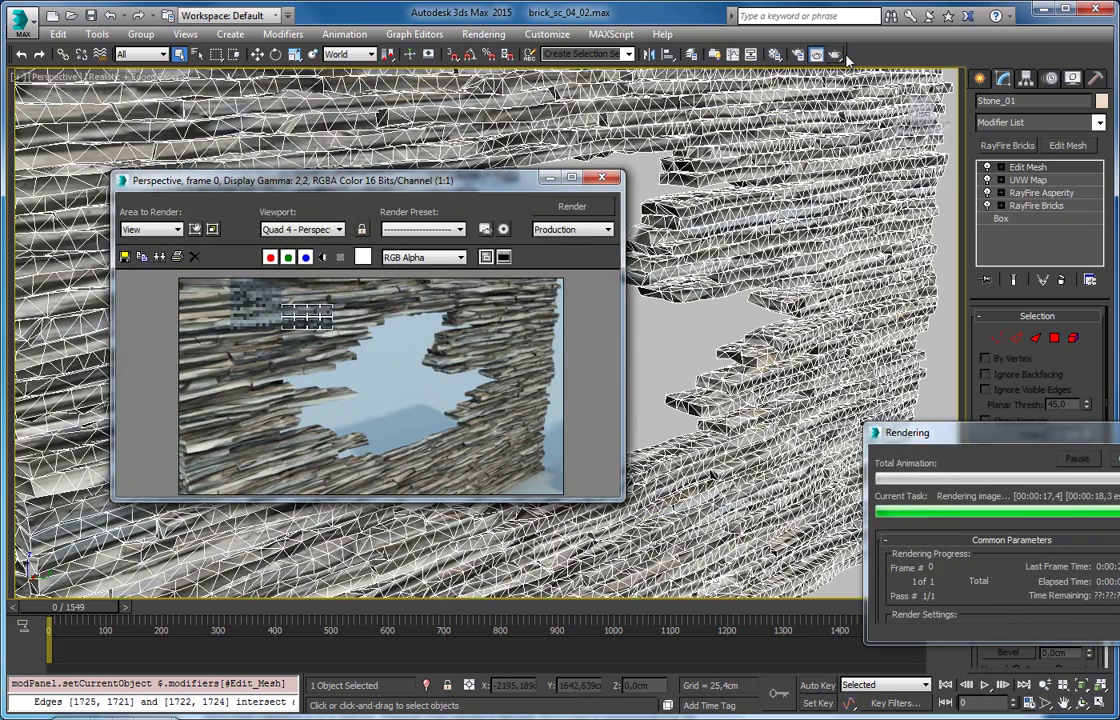
Assign the '02 - Default' material to the holed stone wall
{"action": "left_click", "coordinate": [601, 177]}
{"action": "left_click", "coordinate": [583, 298]}
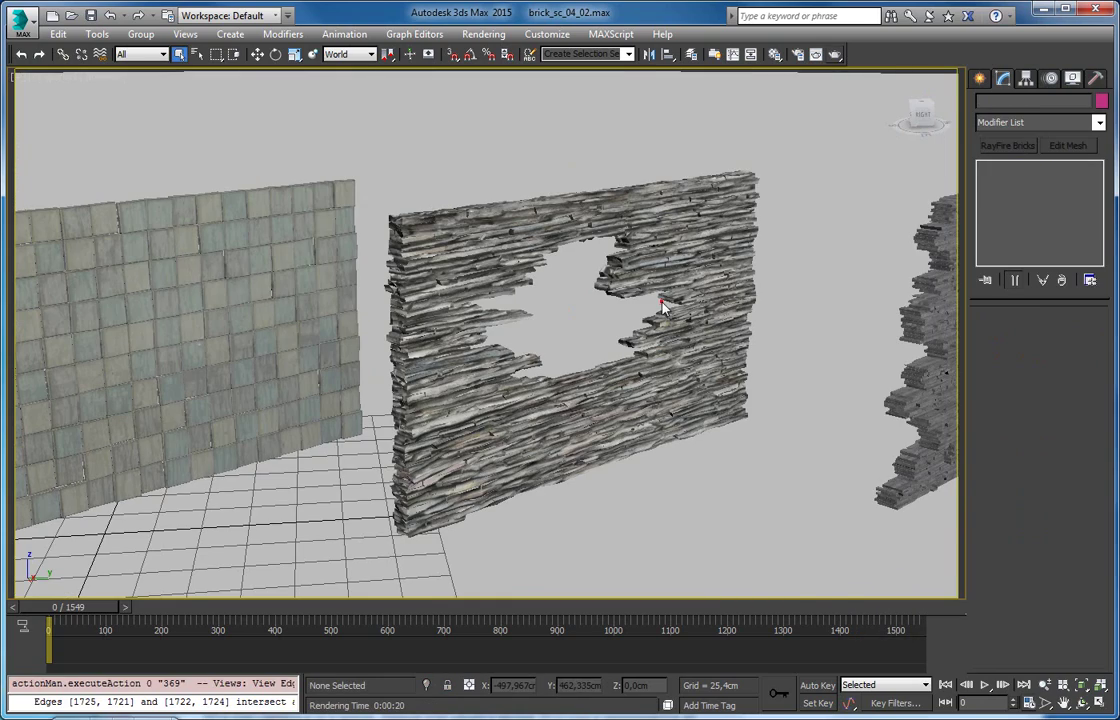
{"action": "left_click", "coordinate": [666, 256]}
{"action": "key", "text": "m"}
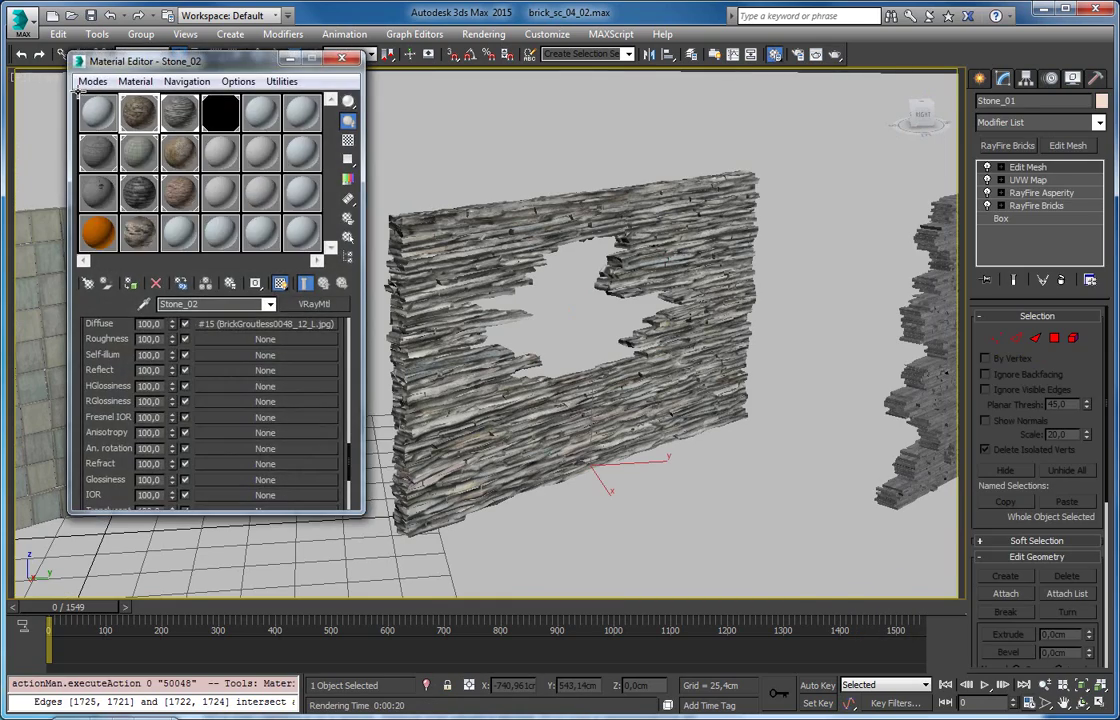
{"action": "left_click", "coordinate": [98, 112]}
{"action": "left_click", "coordinate": [128, 284]}
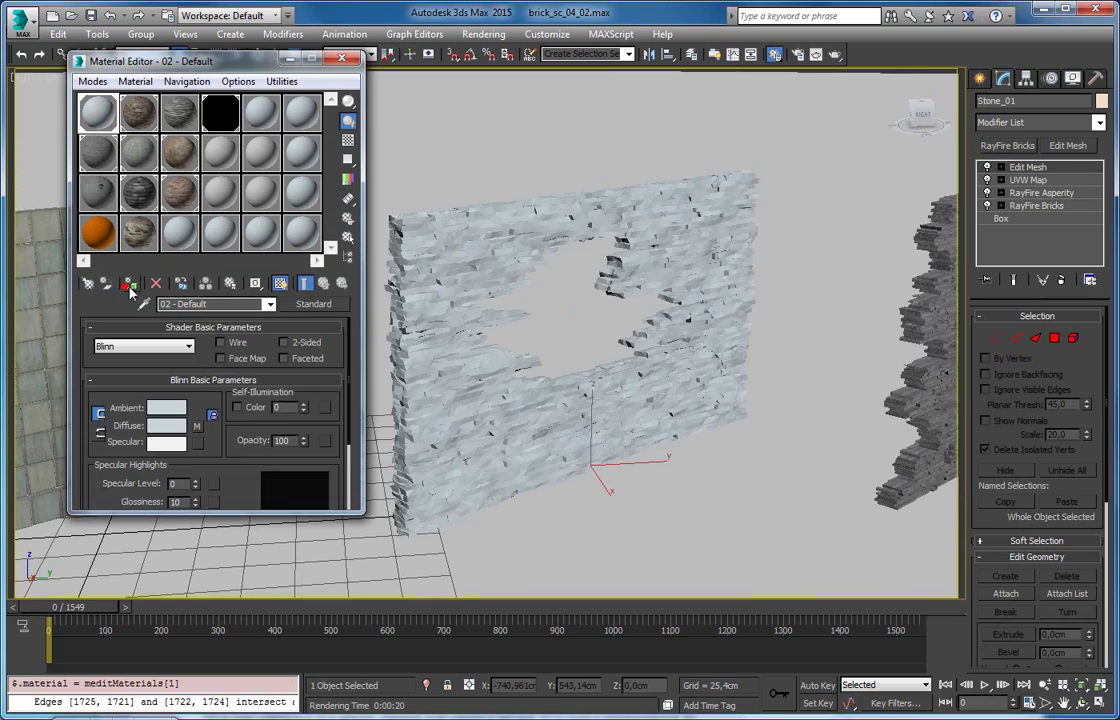
{"action": "left_click", "coordinate": [342, 59]}
Navigate the view over to the layered Stone_04 wall
{"action": "mouse_move", "coordinate": [480, 300]}
{"action": "middle_mouse_down", "text": "alt"}
{"action": "mouse_move", "coordinate": [497, 288]}
{"action": "mouse_move", "coordinate": [589, 345]}
{"action": "middle_mouse_up", "text": "alt"}
{"action": "scroll", "coordinate": [589, 345], "scroll_direction": "up", "scroll_amount": 3}
{"action": "scroll", "coordinate": [610, 348], "scroll_direction": "up", "scroll_amount": 4}
{"action": "scroll", "coordinate": [570, 318], "scroll_direction": "up", "scroll_amount": 4}
{"action": "scroll", "coordinate": [683, 311], "scroll_direction": "up", "scroll_amount": 3}
{"action": "scroll", "coordinate": [683, 311], "scroll_direction": "down", "scroll_amount": 4}
{"action": "mouse_move", "coordinate": [690, 400]}
{"action": "middle_mouse_down"}
{"action": "mouse_move", "coordinate": [740, 430]}
{"action": "mouse_move", "coordinate": [770, 416]}
{"action": "mouse_move", "coordinate": [762, 429]}
{"action": "middle_mouse_up"}
{"action": "scroll", "coordinate": [770, 416], "scroll_direction": "down", "scroll_amount": 2}
{"action": "scroll", "coordinate": [775, 385], "scroll_direction": "down", "scroll_amount": 5}
{"action": "scroll", "coordinate": [535, 444], "scroll_direction": "down", "scroll_amount": 2}
{"action": "middle_click_drag", "start_coordinate": [752, 275], "coordinate": [628, 218]}
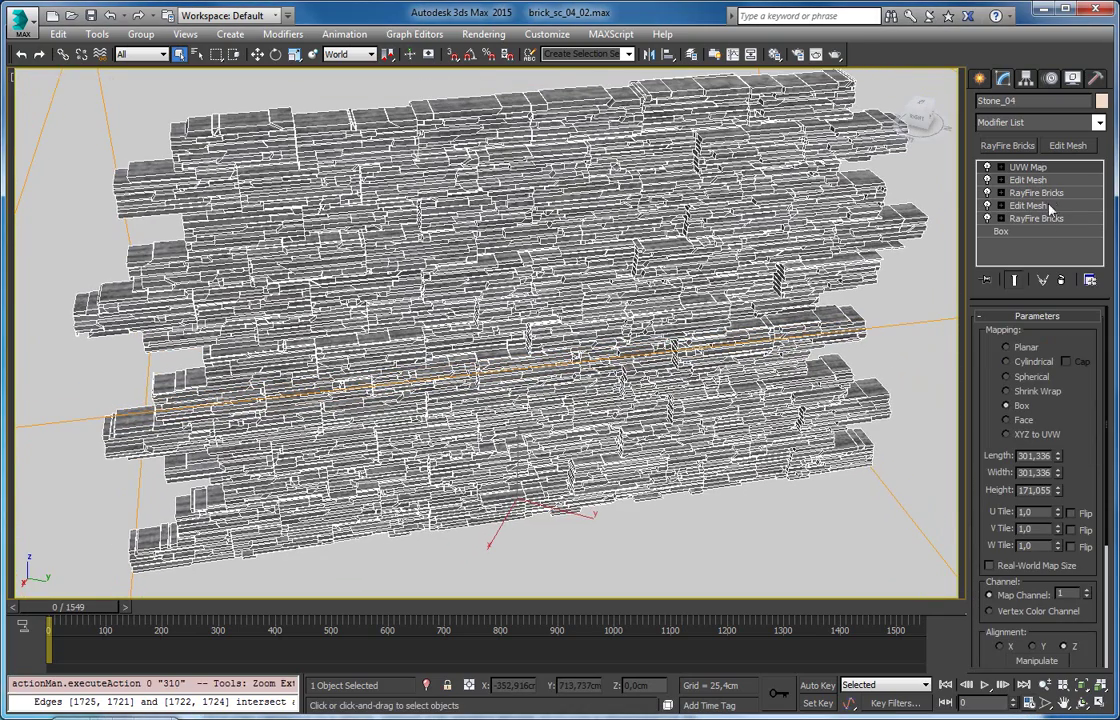
Strip Stone_04 back to its plain box and apply a fresh RayFire Bricks modifier
{"action": "left_click", "coordinate": [1028, 167]}
{"action": "left_click", "coordinate": [1061, 281]}
{"action": "left_click", "coordinate": [1061, 281]}
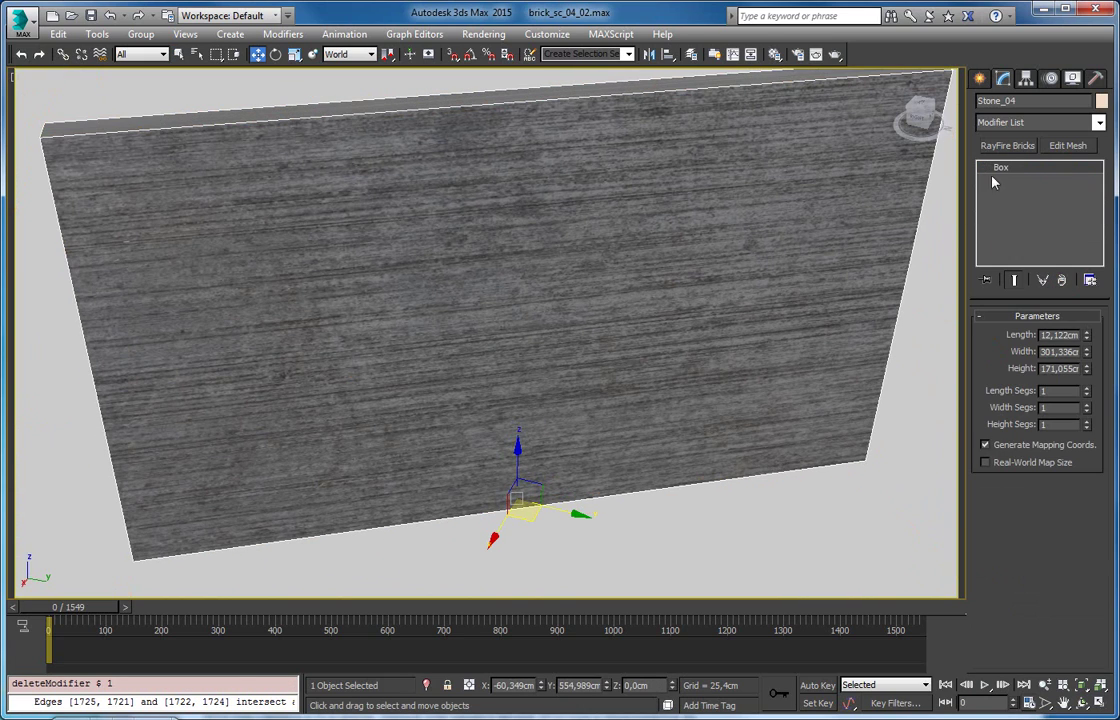
{"action": "left_click", "coordinate": [1000, 146]}
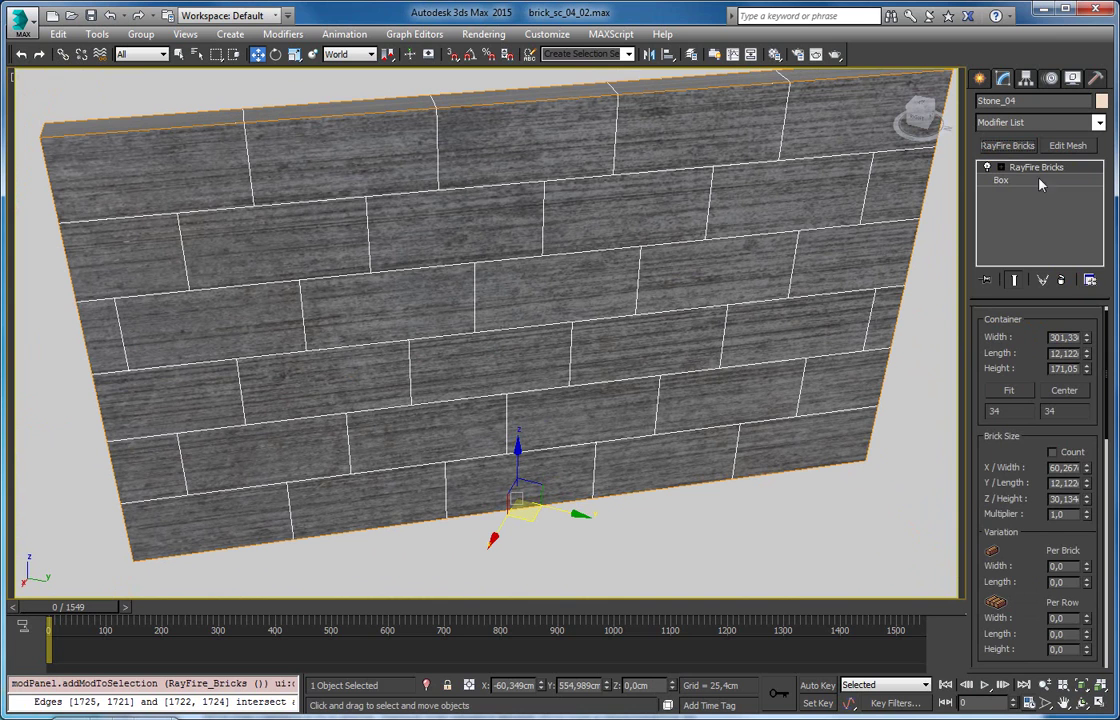
Shrink the bricks with a smaller size multiplier
{"action": "left_click_drag", "start_coordinate": [1027, 355], "coordinate": [1033, 309]}
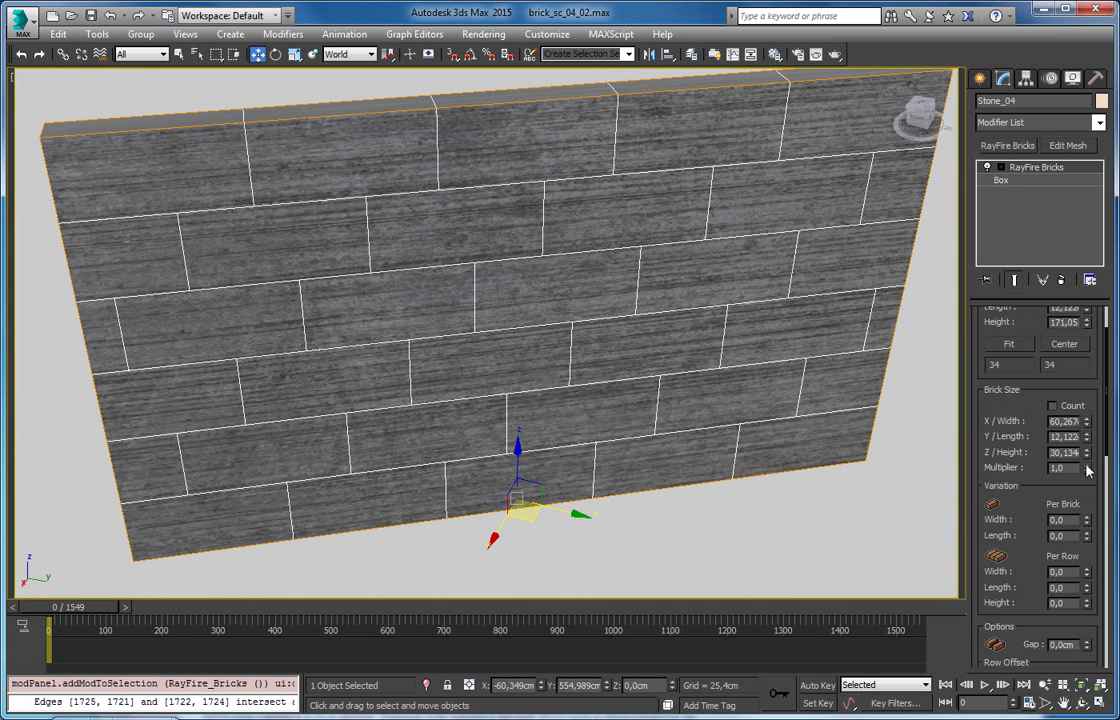
{"action": "left_click_drag", "start_coordinate": [1088, 471], "coordinate": [1088, 530]}
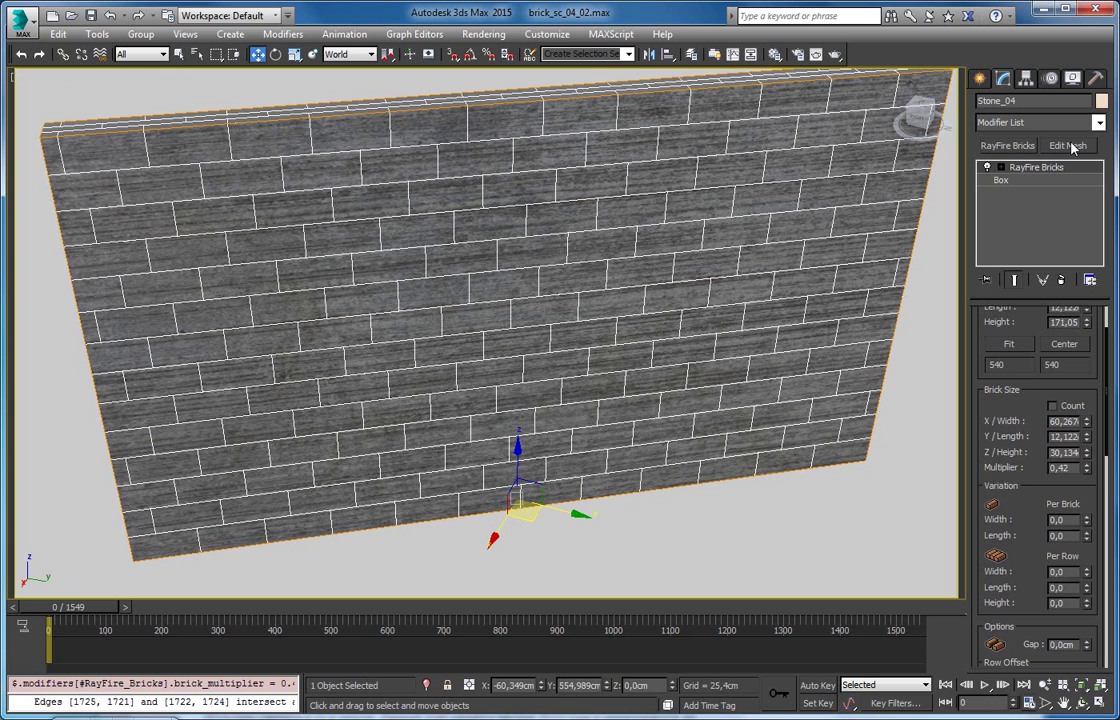
{"action": "left_click_drag", "start_coordinate": [996, 502], "coordinate": [981, 279]}
{"action": "scroll", "coordinate": [997, 380], "scroll_direction": "down", "scroll_amount": 2}
{"action": "scroll", "coordinate": [1000, 470], "scroll_direction": "down", "scroll_amount": 2}
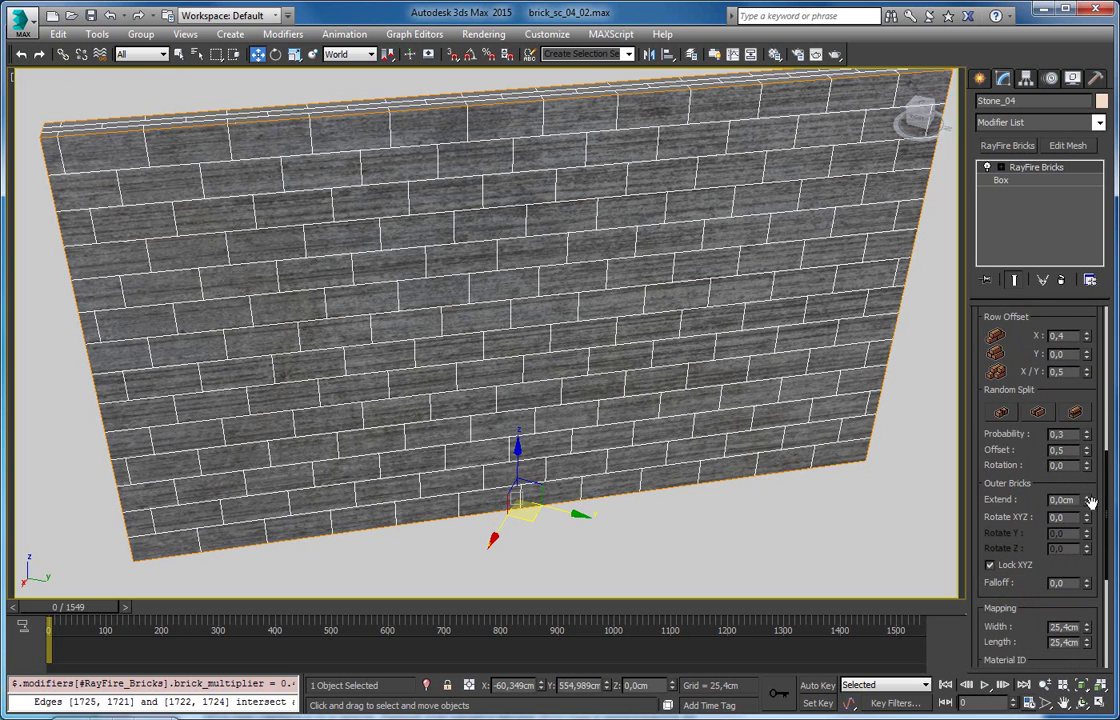
Extend the outer bricks to about 9.25 cm and deepen the bricks
{"action": "left_click_drag", "start_coordinate": [1088, 505], "coordinate": [1088, 440]}
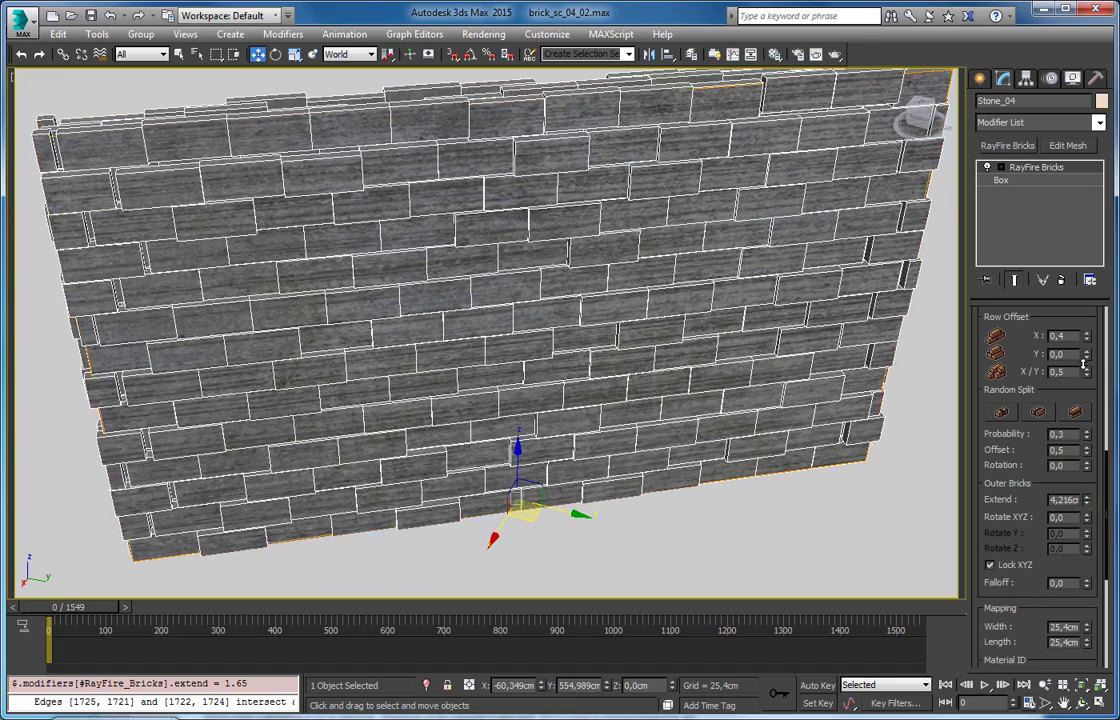
{"action": "mouse_move", "coordinate": [606, 296]}
{"action": "middle_mouse_down"}
{"action": "mouse_move", "coordinate": [606, 322]}
{"action": "mouse_move", "coordinate": [715, 413]}
{"action": "middle_mouse_up"}
{"action": "scroll", "coordinate": [1020, 460], "scroll_direction": "up", "scroll_amount": 5}
{"action": "left_click_drag", "start_coordinate": [1088, 500], "coordinate": [1088, 430]}
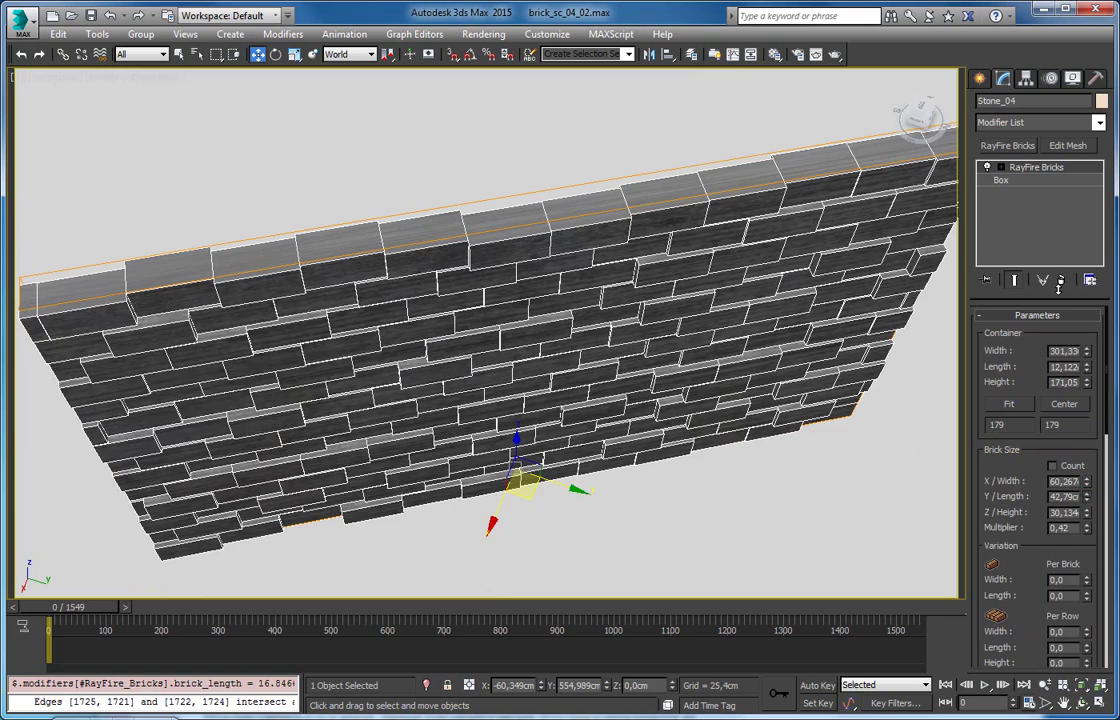
{"action": "scroll", "coordinate": [1018, 512], "scroll_direction": "down", "scroll_amount": 5}
{"action": "scroll", "coordinate": [990, 370], "scroll_direction": "down", "scroll_amount": 3}
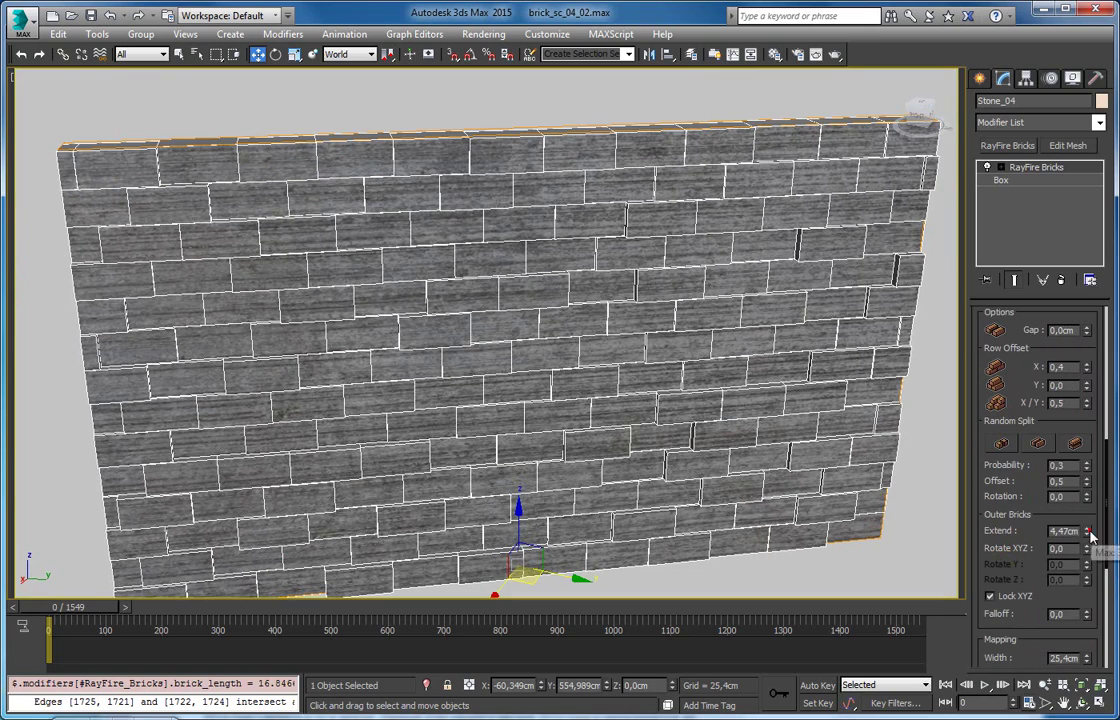
{"action": "left_click_drag", "start_coordinate": [1088, 531], "coordinate": [1076, 450]}
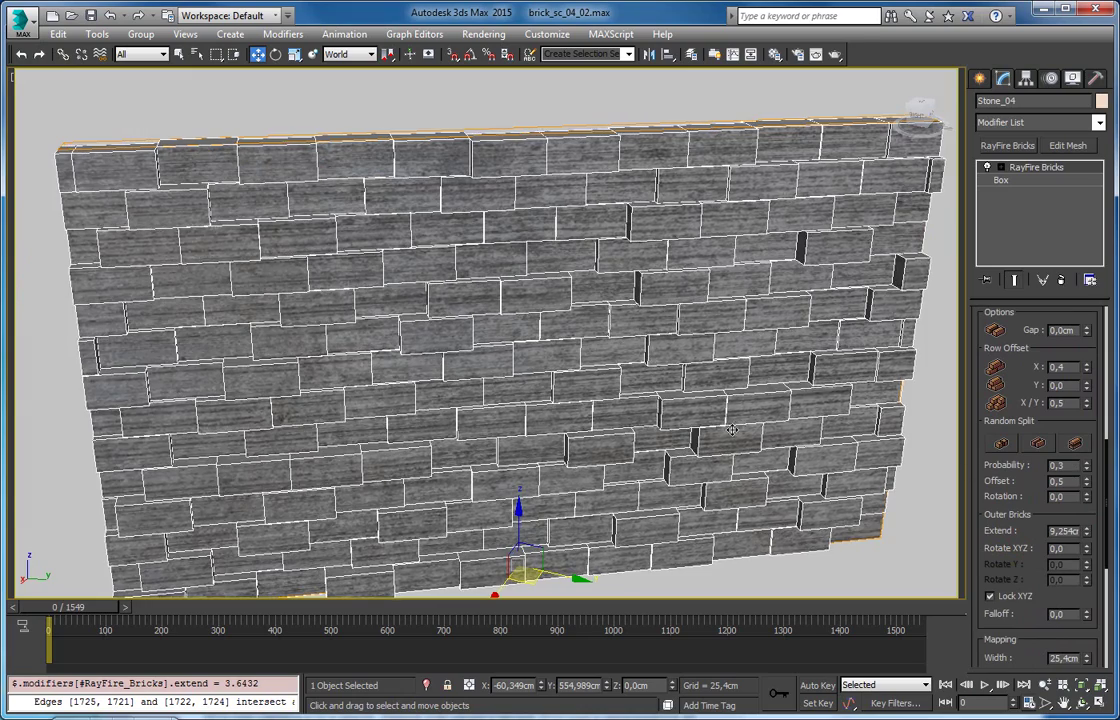
{"action": "mouse_move", "coordinate": [950, 464]}
{"action": "middle_mouse_down", "text": "alt"}
{"action": "mouse_move", "coordinate": [795, 417]}
{"action": "mouse_move", "coordinate": [875, 484]}
{"action": "middle_mouse_up", "text": "alt"}
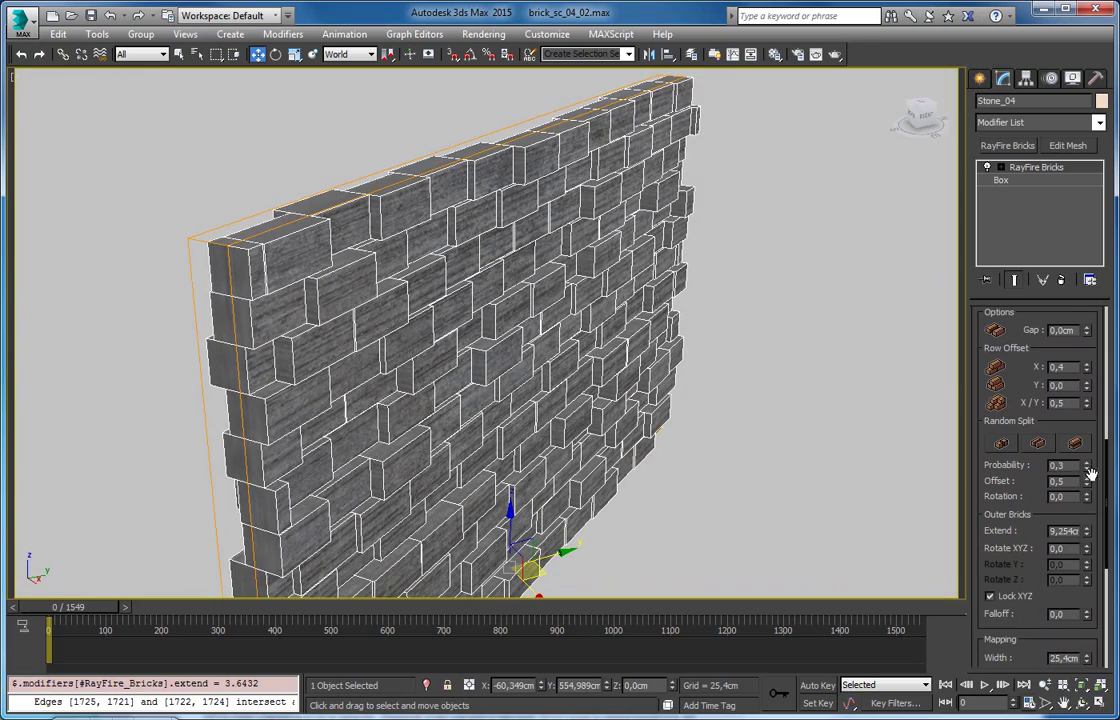
Add Edit Mesh and delete the brick elements along the wall's left and right ends
{"action": "left_click", "coordinate": [1090, 148]}
{"action": "left_click", "coordinate": [1073, 338]}
{"action": "key", "text": "ctrl+a"}
{"action": "middle_click_drag", "start_coordinate": [957, 370], "coordinate": [405, 215], "text": "alt"}
{"action": "left_click_drag", "start_coordinate": [280, 110], "coordinate": [370, 455]}
{"action": "key", "text": "Delete"}
{"action": "left_click_drag", "start_coordinate": [790, 128], "coordinate": [710, 422]}
{"action": "key", "text": "Delete"}
Add a second RayFire Bricks modifier above the Edit Mesh
{"action": "left_click", "coordinate": [1022, 166]}
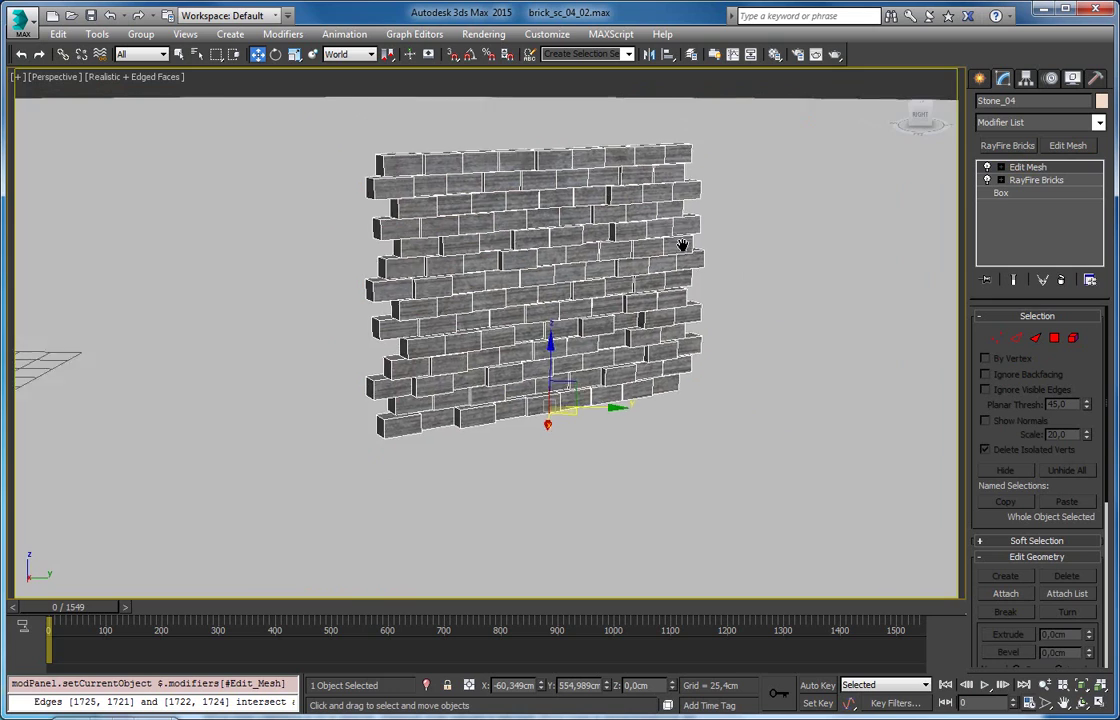
{"action": "scroll", "coordinate": [700, 320], "scroll_direction": "up", "scroll_amount": 5}
{"action": "mouse_move", "coordinate": [700, 320]}
{"action": "middle_mouse_down", "text": "alt"}
{"action": "mouse_move", "coordinate": [712, 300]}
{"action": "mouse_move", "coordinate": [748, 297]}
{"action": "middle_mouse_up", "text": "alt"}
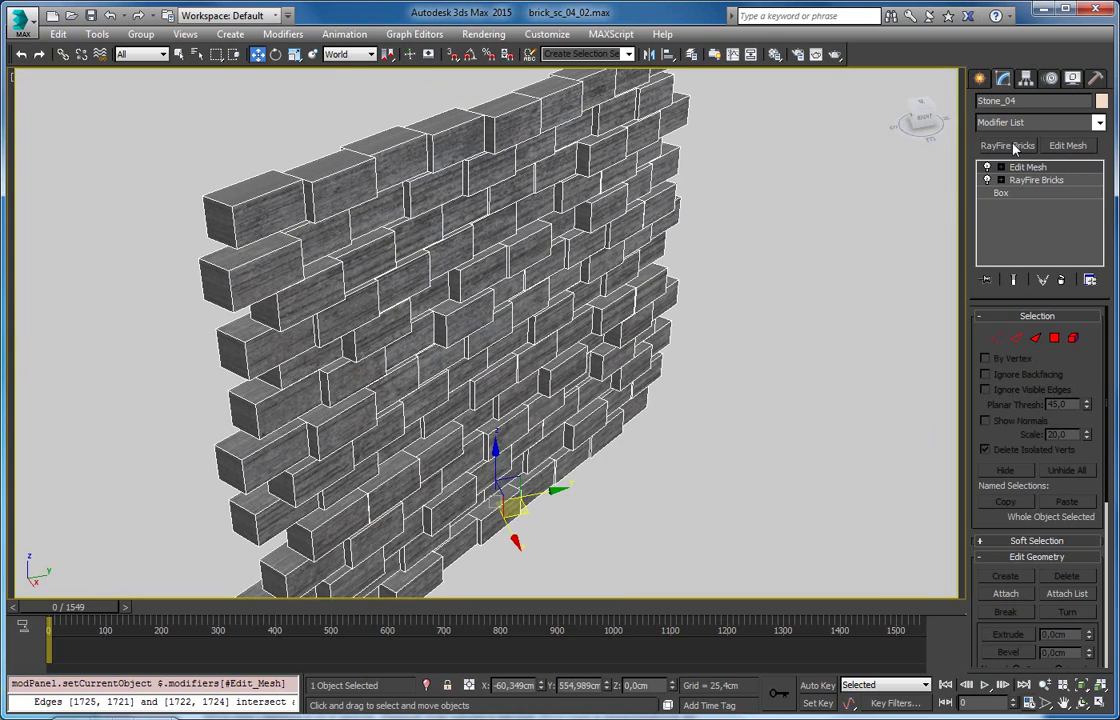
{"action": "left_click", "coordinate": [1007, 145]}
{"action": "middle_click_drag", "start_coordinate": [658, 272], "coordinate": [600, 290], "text": "alt"}
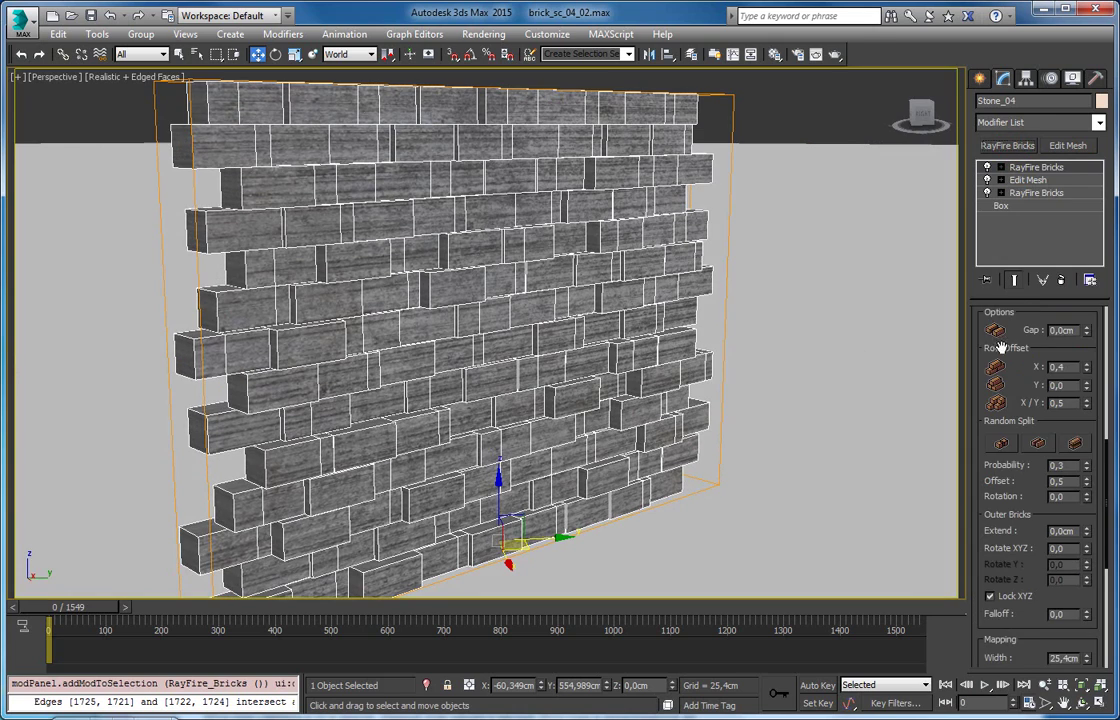
{"action": "scroll", "coordinate": [1000, 380], "scroll_direction": "up", "scroll_amount": 5}
{"action": "scroll", "coordinate": [996, 482], "scroll_direction": "up", "scroll_amount": 1}
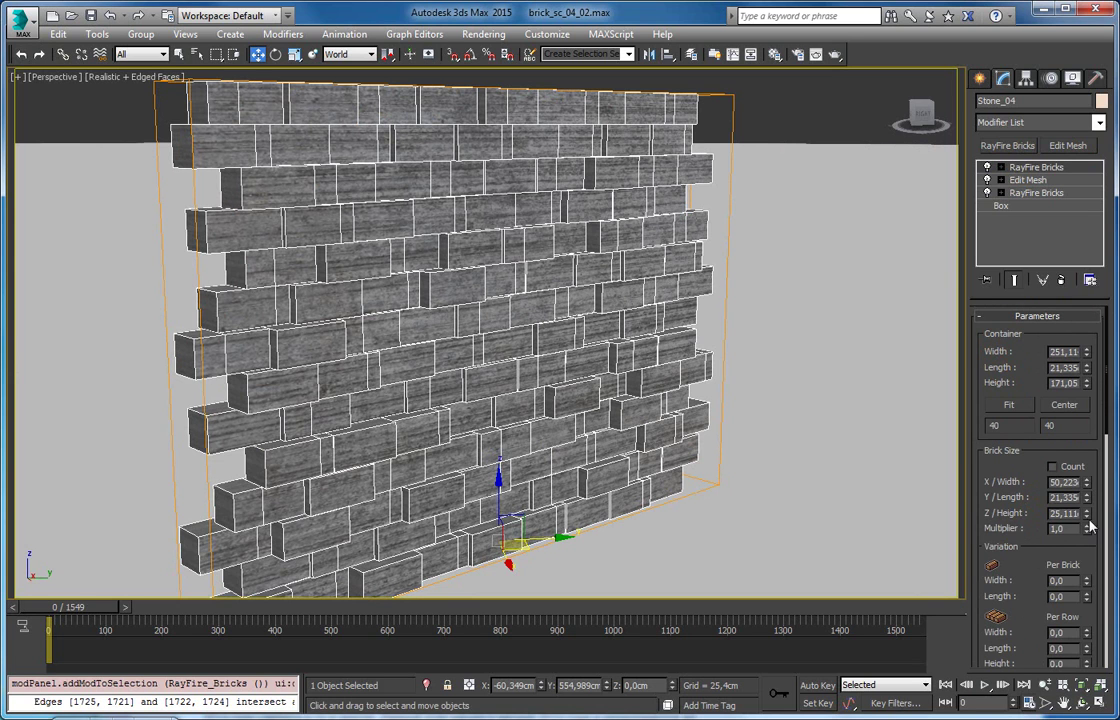
Lower the new bricks' Z height, add Per Brick/Per Row width variation, and reset Gap to zero
{"action": "mouse_move", "coordinate": [1087, 516]}
{"action": "left_mouse_down"}
{"action": "mouse_move", "coordinate": [1093, 593]}
{"action": "mouse_move", "coordinate": [1092, 583]}
{"action": "left_mouse_up"}
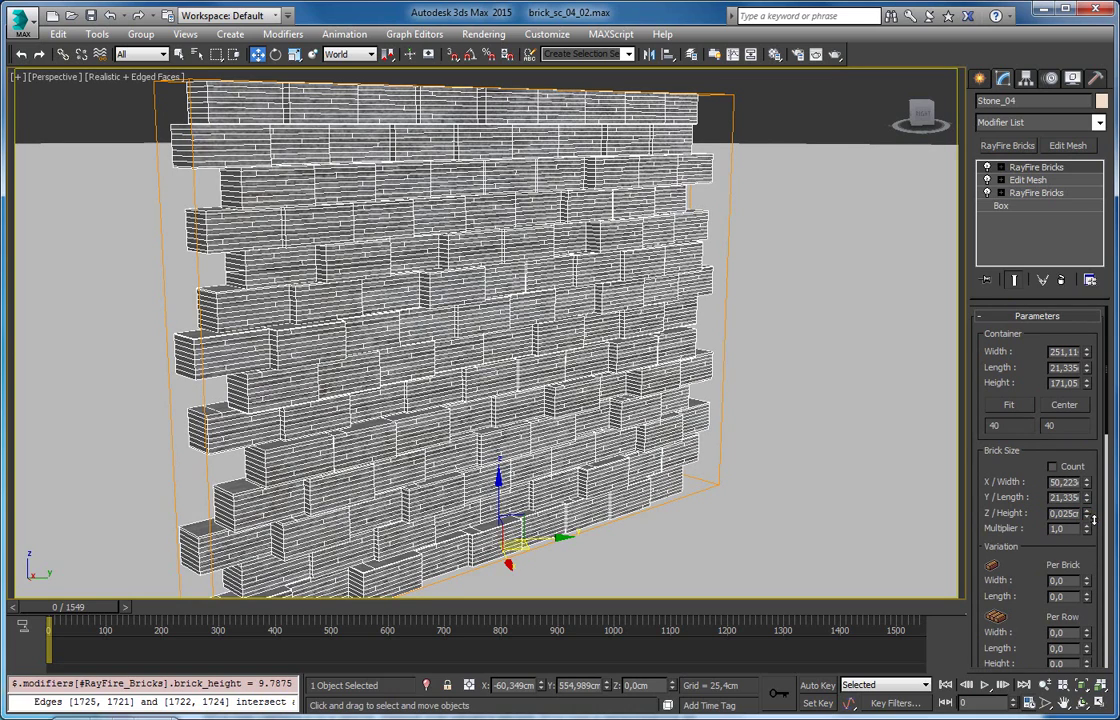
{"action": "mouse_move", "coordinate": [1089, 538]}
{"action": "left_mouse_down"}
{"action": "mouse_move", "coordinate": [1087, 516]}
{"action": "mouse_move", "coordinate": [1088, 526]}
{"action": "left_mouse_up"}
{"action": "left_click_drag", "start_coordinate": [1038, 661], "coordinate": [1038, 555]}
{"action": "left_click_drag", "start_coordinate": [1087, 476], "coordinate": [1080, 460]}
{"action": "left_click_drag", "start_coordinate": [1087, 527], "coordinate": [1087, 515]}
{"action": "mouse_move", "coordinate": [1027, 537]}
{"action": "left_mouse_down"}
{"action": "mouse_move", "coordinate": [1026, 487]}
{"action": "mouse_move", "coordinate": [1081, 493]}
{"action": "mouse_move", "coordinate": [1083, 508]}
{"action": "mouse_move", "coordinate": [1025, 457]}
{"action": "left_mouse_up"}
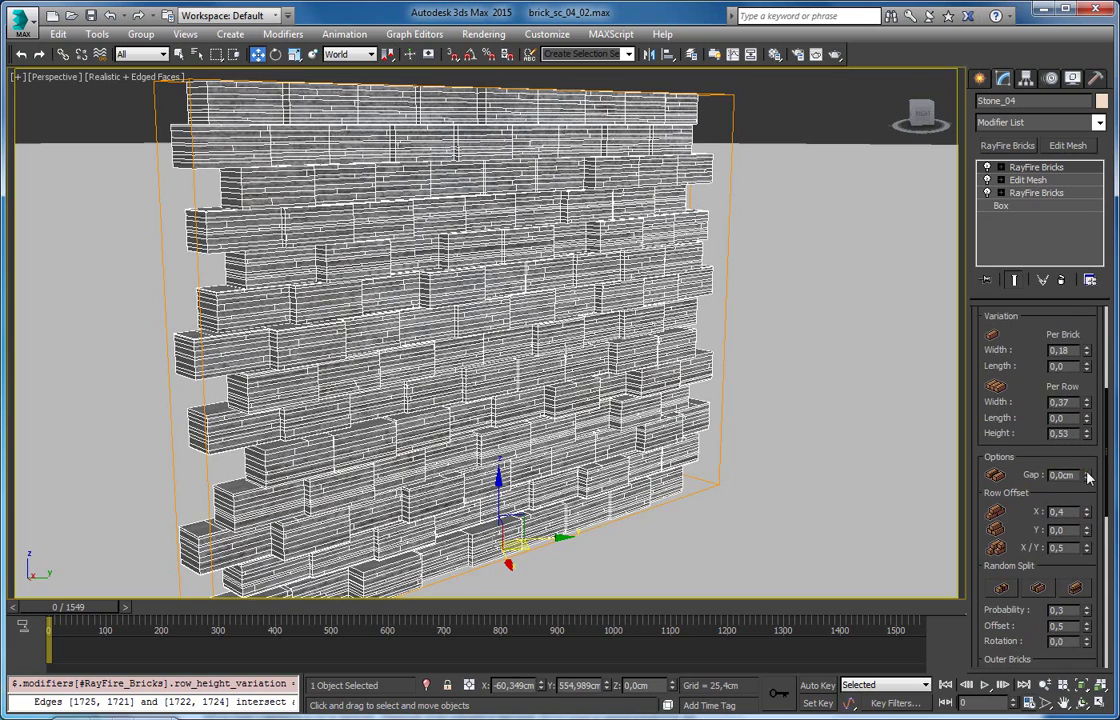
{"action": "left_click_drag", "start_coordinate": [1088, 477], "coordinate": [1084, 463]}
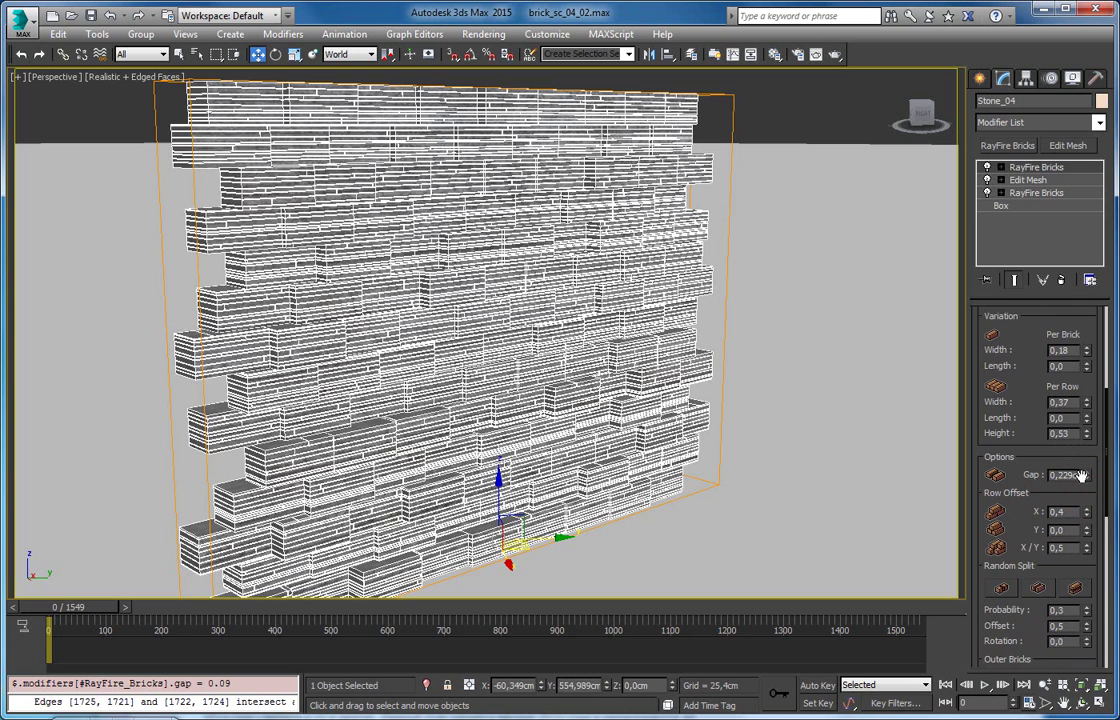
{"action": "right_click", "coordinate": [1086, 477]}
Enable Random Split along X only, leaving Z splitting off
{"action": "left_click_drag", "start_coordinate": [1030, 497], "coordinate": [1012, 428]}
{"action": "left_click_drag", "start_coordinate": [1025, 532], "coordinate": [1025, 474]}
{"action": "left_click", "coordinate": [1001, 461]}
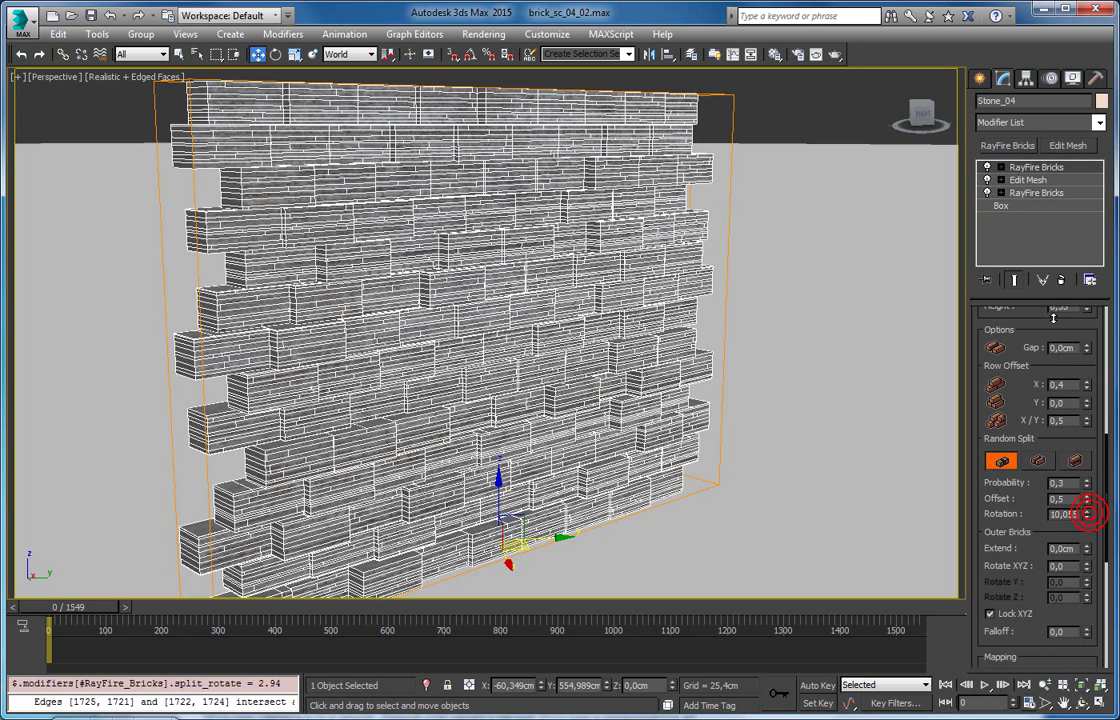
{"action": "left_click", "coordinate": [1074, 462]}
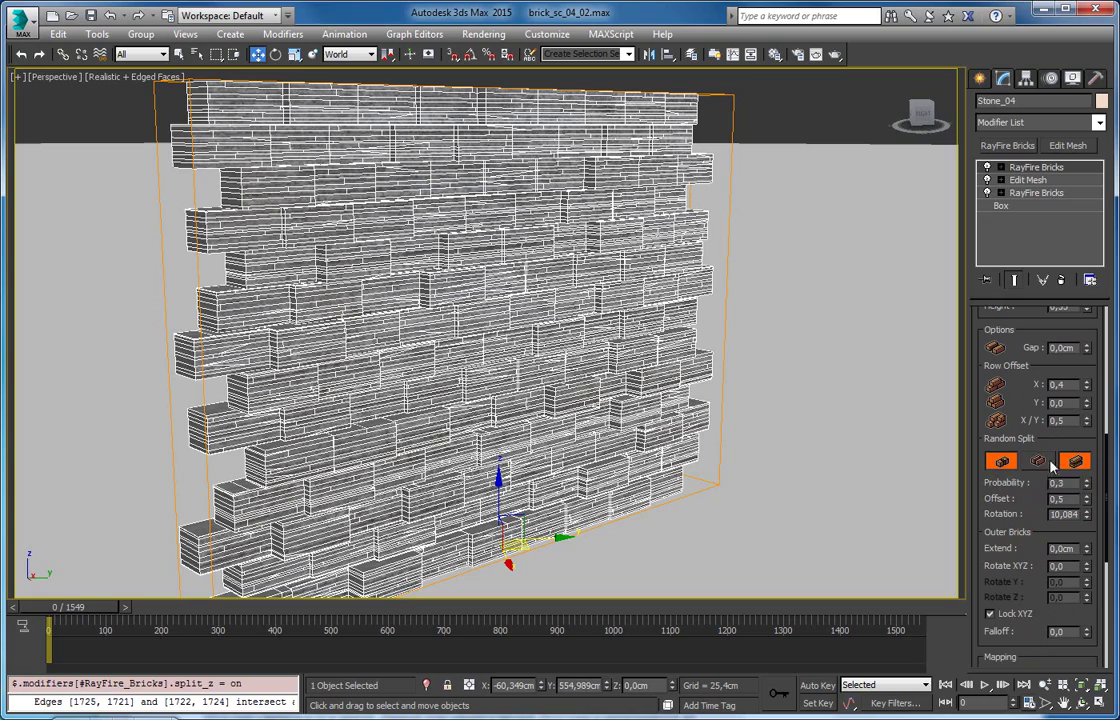
{"action": "left_click", "coordinate": [1075, 462]}
Extend the outer bricks by 2.54 cm and give them a slight rotation
{"action": "scroll", "coordinate": [612, 408], "scroll_direction": "up", "scroll_amount": 3}
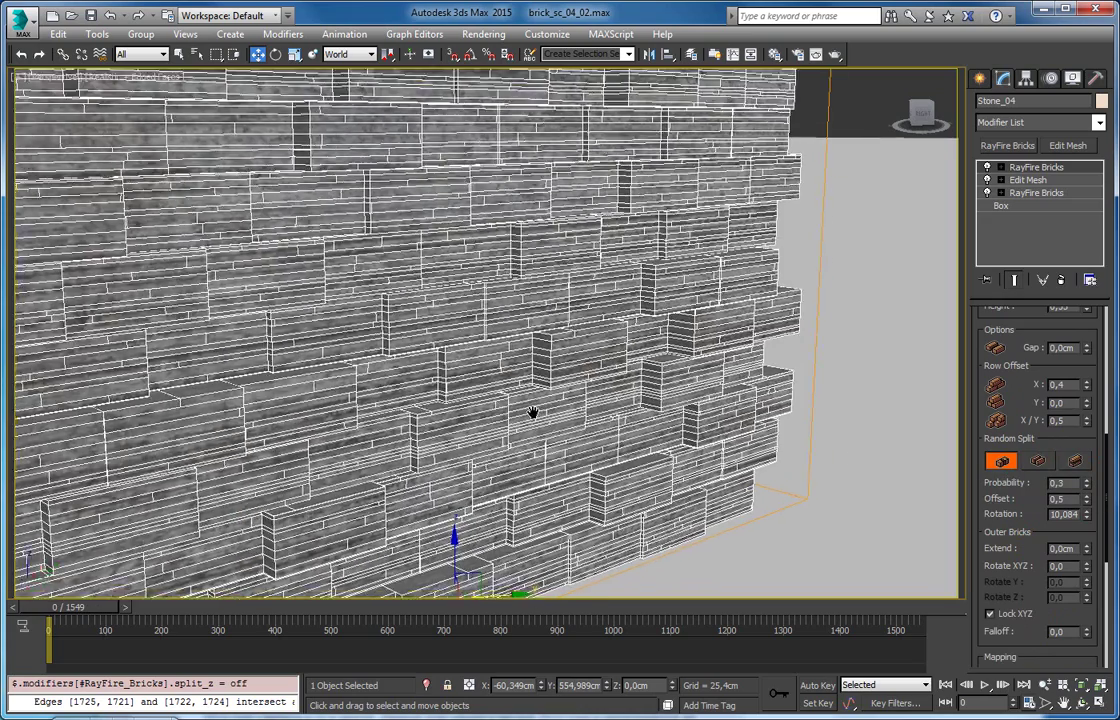
{"action": "scroll", "coordinate": [545, 398], "scroll_direction": "up", "scroll_amount": 3}
{"action": "mouse_move", "coordinate": [985, 533]}
{"action": "left_mouse_down"}
{"action": "mouse_move", "coordinate": [1025, 498]}
{"action": "mouse_move", "coordinate": [1083, 401]}
{"action": "mouse_move", "coordinate": [1086, 423]}
{"action": "left_mouse_up"}
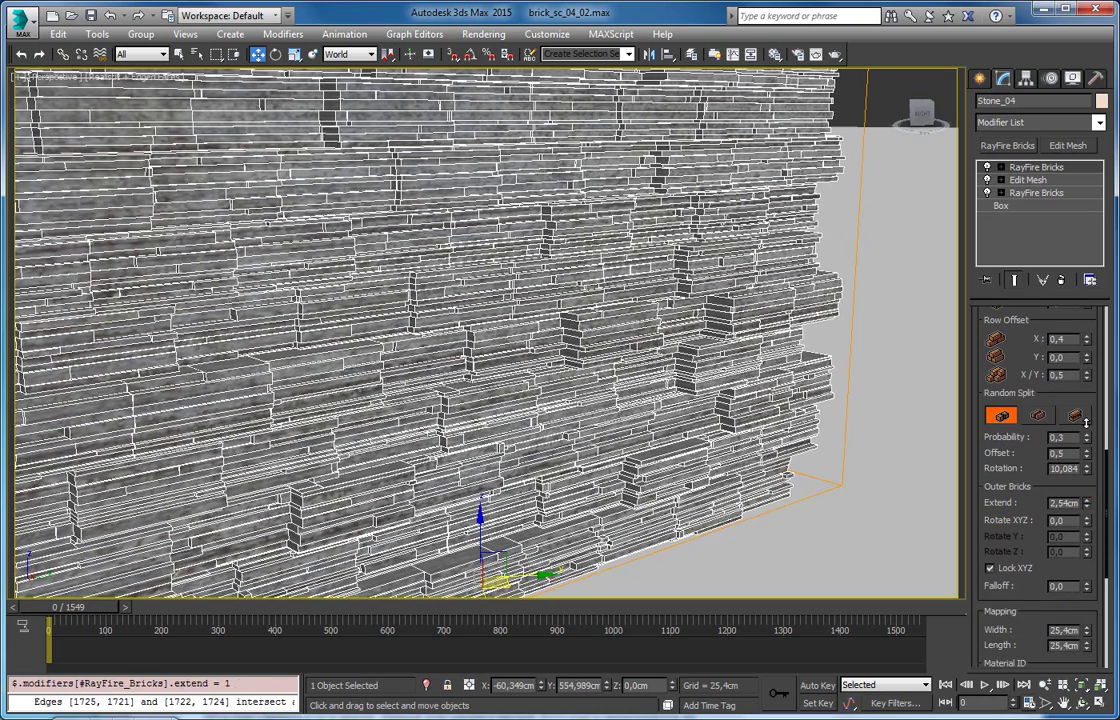
{"action": "left_click_drag", "start_coordinate": [1086, 520], "coordinate": [1078, 478]}
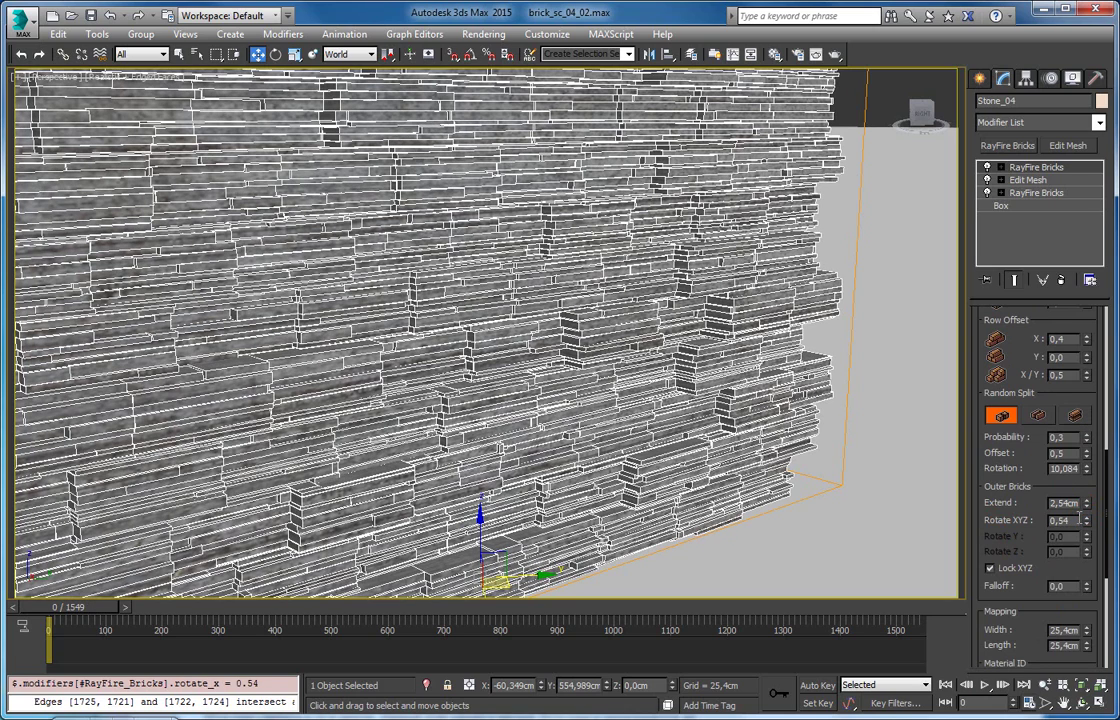
Unlock XYZ rotation, zero the X rotation, and twist outer bricks about 3.95 around Z
{"action": "scroll", "coordinate": [1040, 450], "scroll_direction": "down", "scroll_amount": 2}
{"action": "left_click", "coordinate": [990, 525]}
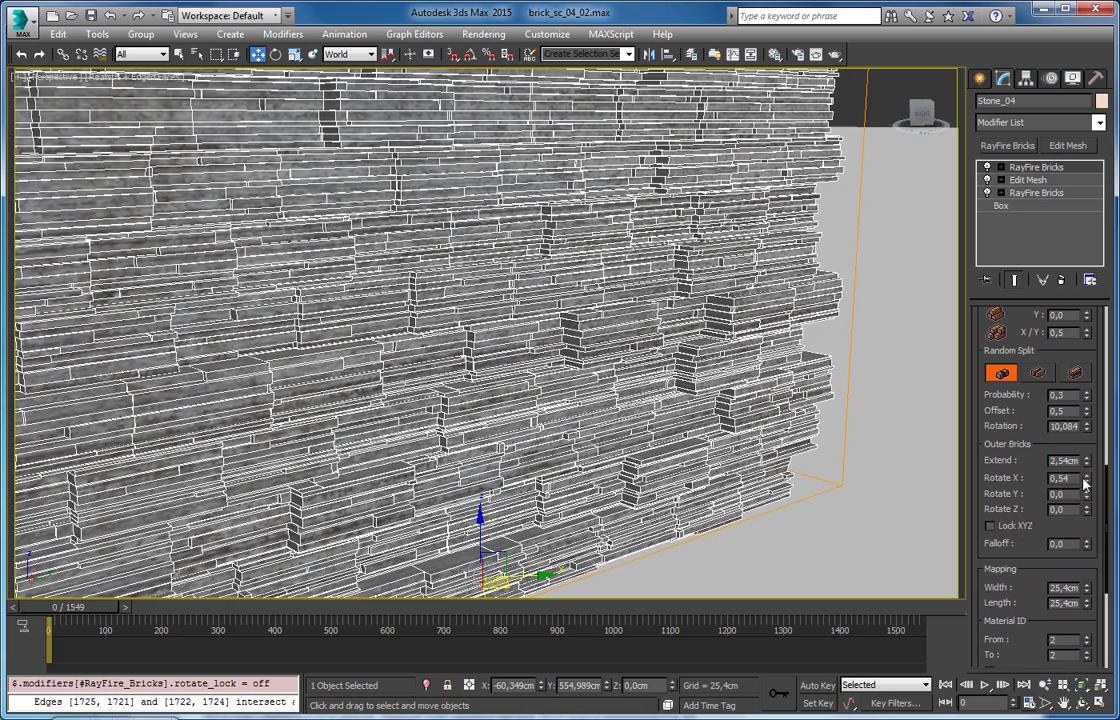
{"action": "right_click", "coordinate": [1086, 483]}
{"action": "left_click", "coordinate": [1085, 505]}
{"action": "mouse_move", "coordinate": [1079, 468]}
{"action": "left_mouse_down"}
{"action": "mouse_move", "coordinate": [1062, 379]}
{"action": "mouse_move", "coordinate": [1090, 512]}
{"action": "left_mouse_up"}
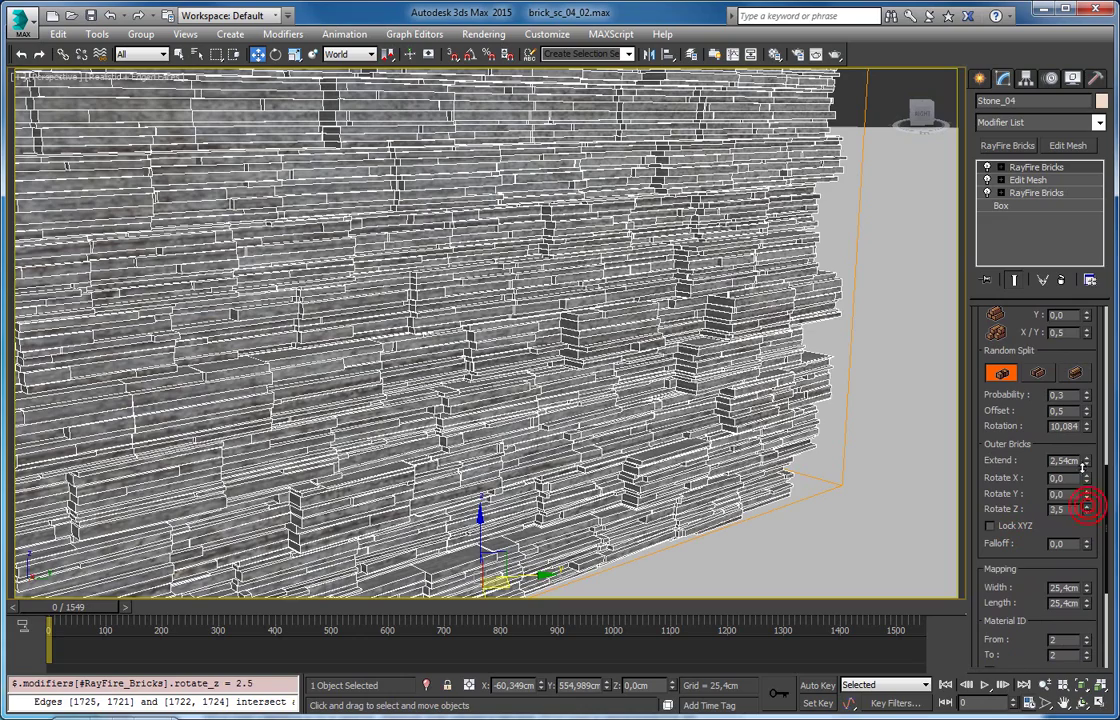
{"action": "left_click_drag", "start_coordinate": [1081, 463], "coordinate": [1083, 461]}
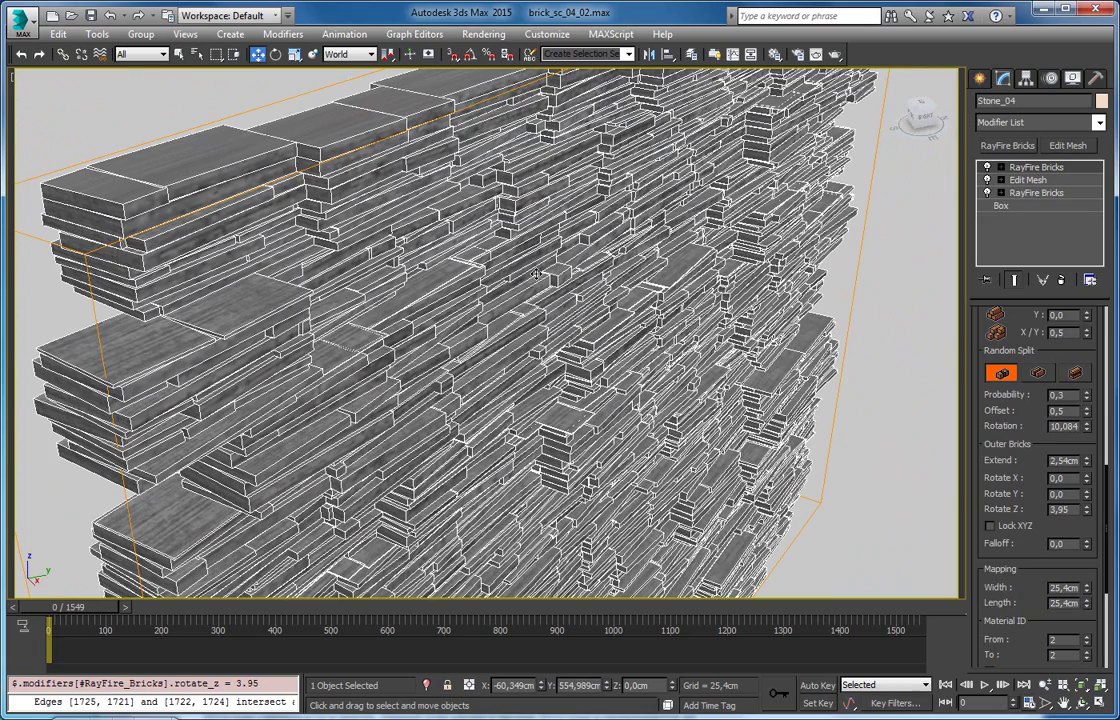
{"action": "middle_click_drag", "start_coordinate": [554, 238], "coordinate": [541, 332], "text": "alt"}
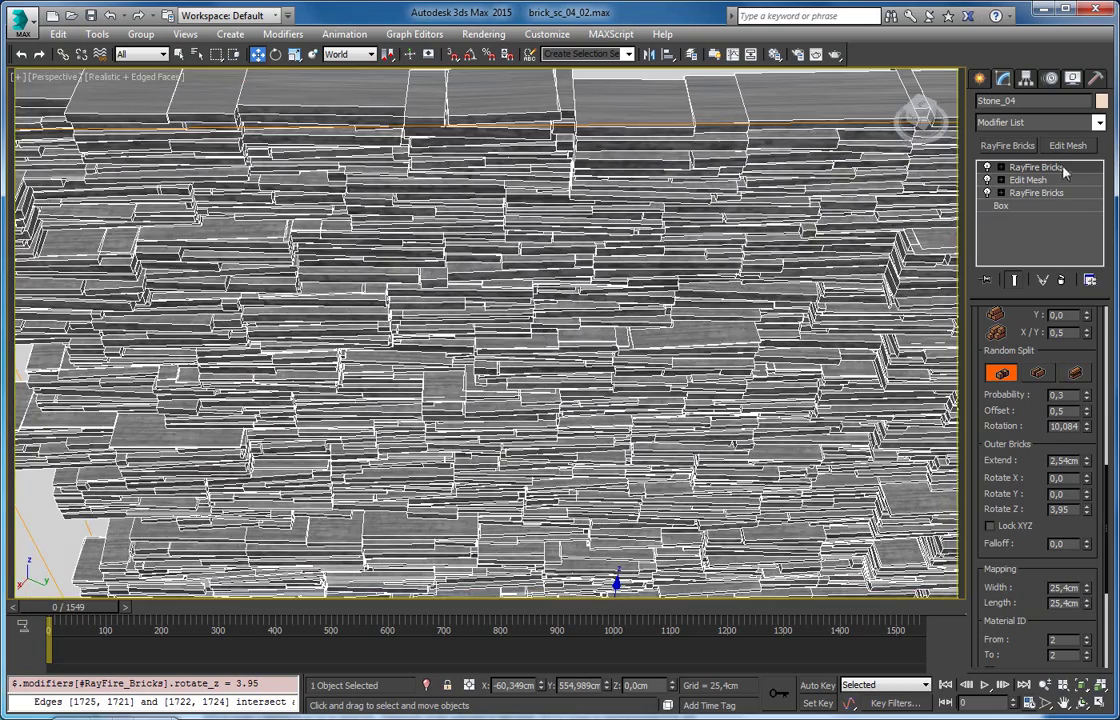
Add a UVW Map modifier to Stone_04 with Box projection
{"action": "left_click", "coordinate": [1099, 122]}
{"action": "left_click_drag", "start_coordinate": [1099, 168], "coordinate": [1096, 533]}
{"action": "left_click", "coordinate": [1040, 600]}
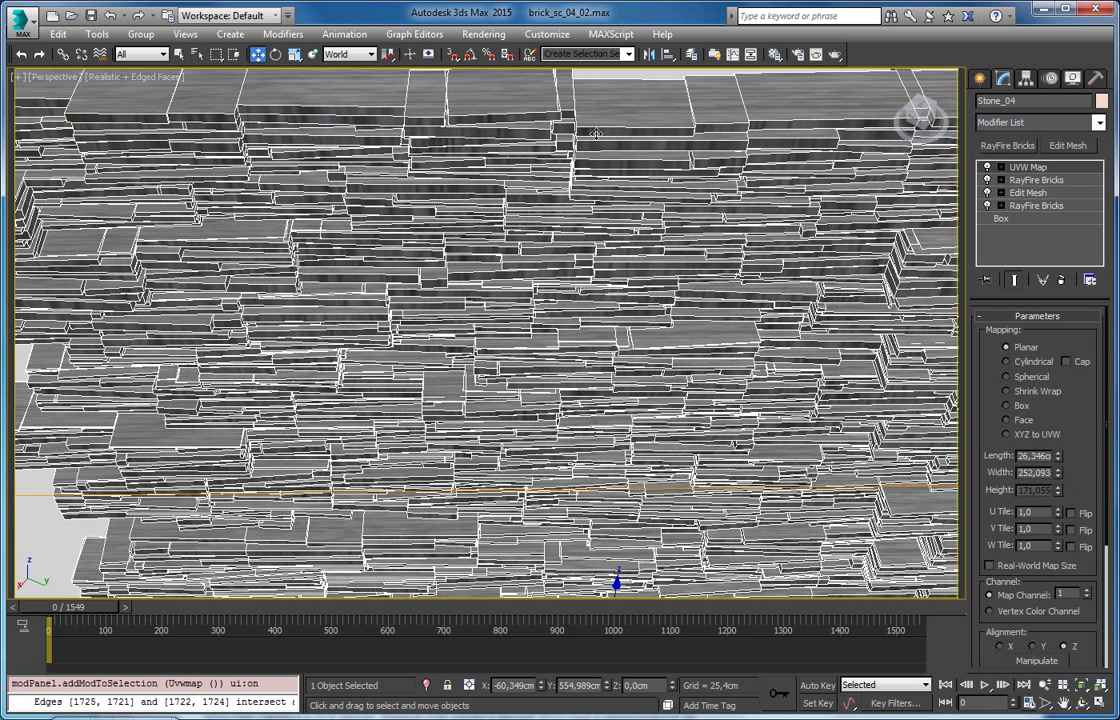
{"action": "scroll", "coordinate": [1022, 485], "scroll_direction": "down", "scroll_amount": 2}
{"action": "scroll", "coordinate": [1022, 460], "scroll_direction": "down", "scroll_amount": 3}
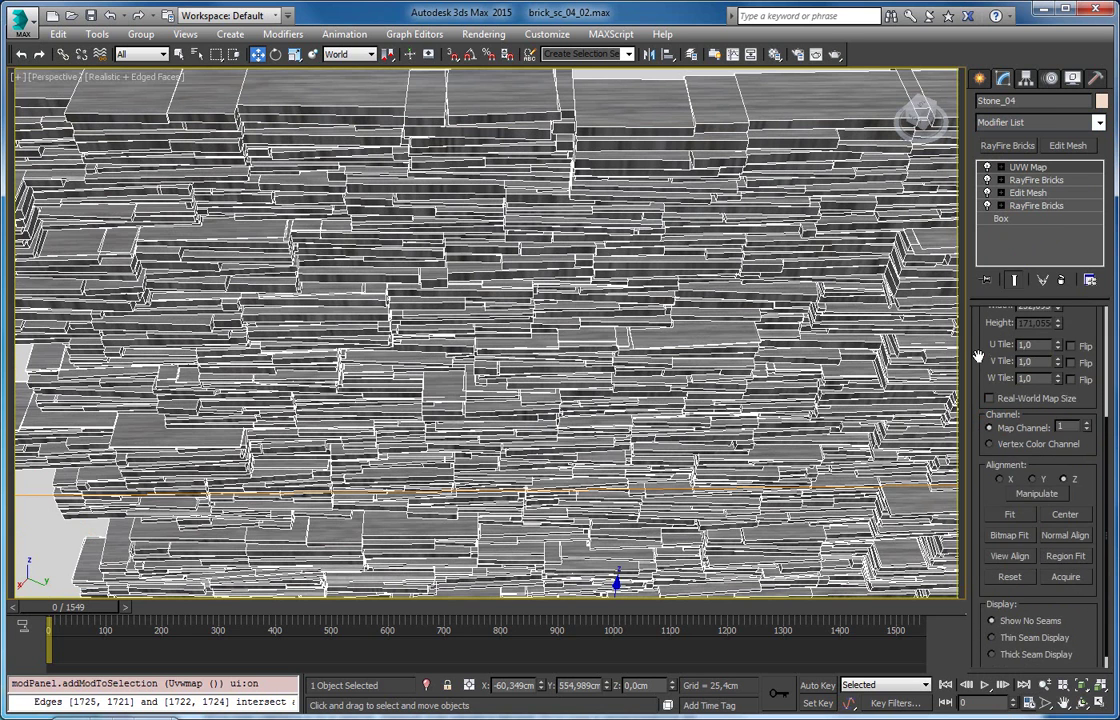
{"action": "scroll", "coordinate": [978, 356], "scroll_direction": "up", "scroll_amount": 3}
{"action": "left_click", "coordinate": [1007, 400]}
Set the mapping Length to about 173.6 and hide edged faces with F4
{"action": "scroll", "coordinate": [988, 410], "scroll_direction": "down", "scroll_amount": 2}
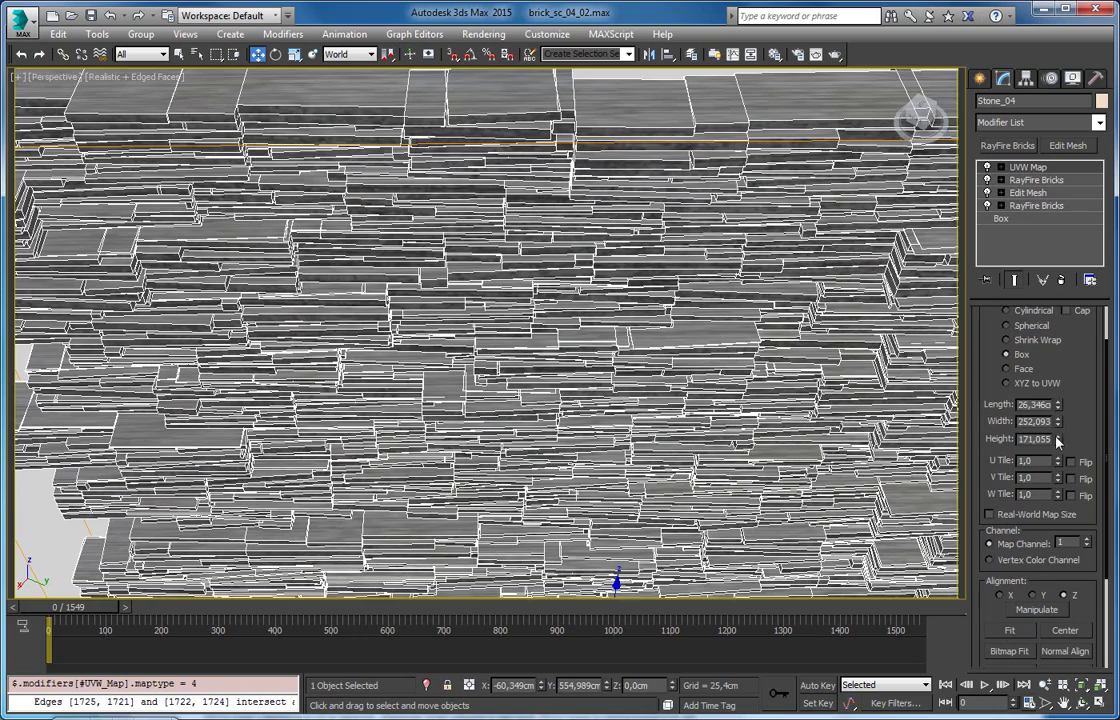
{"action": "left_click_drag", "start_coordinate": [1058, 404], "coordinate": [1015, 232]}
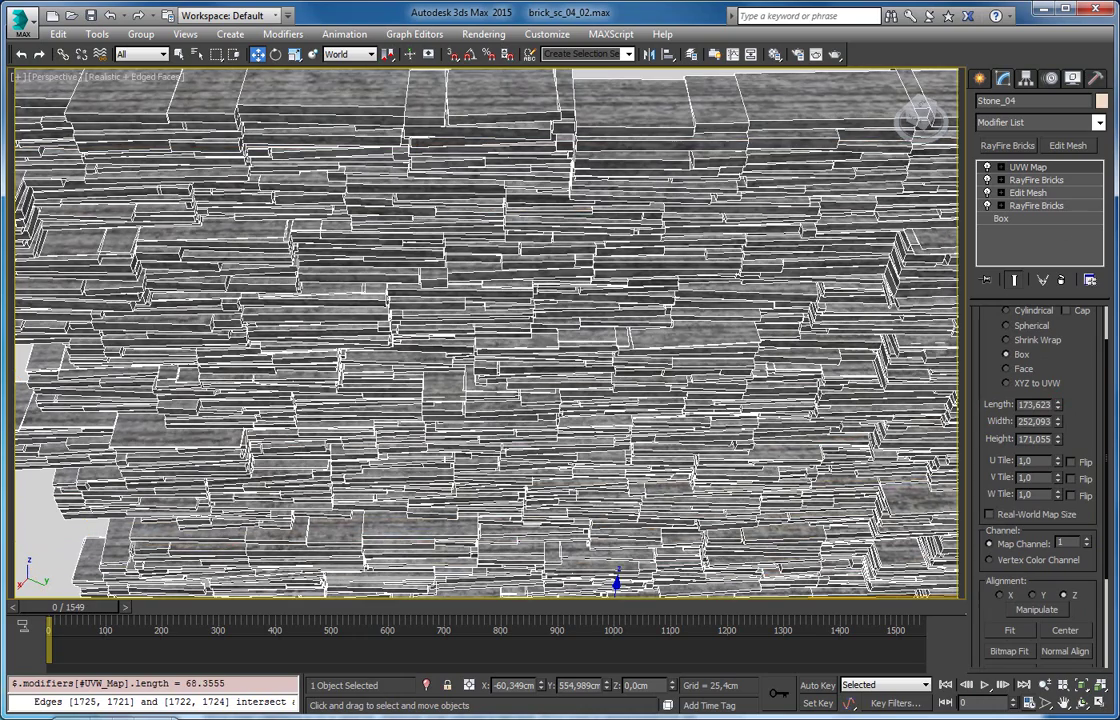
{"action": "mouse_move", "coordinate": [657, 192]}
{"action": "middle_mouse_down", "text": "alt"}
{"action": "mouse_move", "coordinate": [703, 195]}
{"action": "mouse_move", "coordinate": [651, 198]}
{"action": "mouse_move", "coordinate": [660, 215]}
{"action": "middle_mouse_up", "text": "alt"}
{"action": "key", "text": "F4"}
{"action": "mouse_move", "coordinate": [815, 200]}
{"action": "middle_mouse_down", "text": "alt"}
{"action": "mouse_move", "coordinate": [806, 258]}
{"action": "mouse_move", "coordinate": [740, 240]}
{"action": "middle_mouse_up", "text": "alt"}
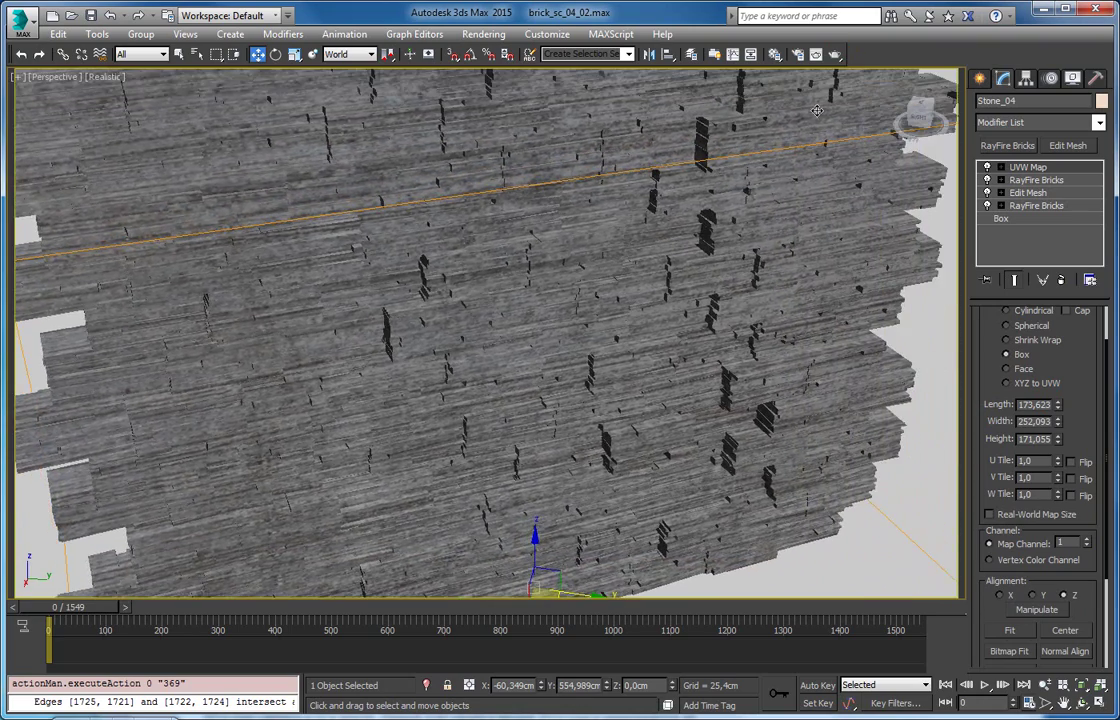
{"action": "left_click", "coordinate": [836, 56]}
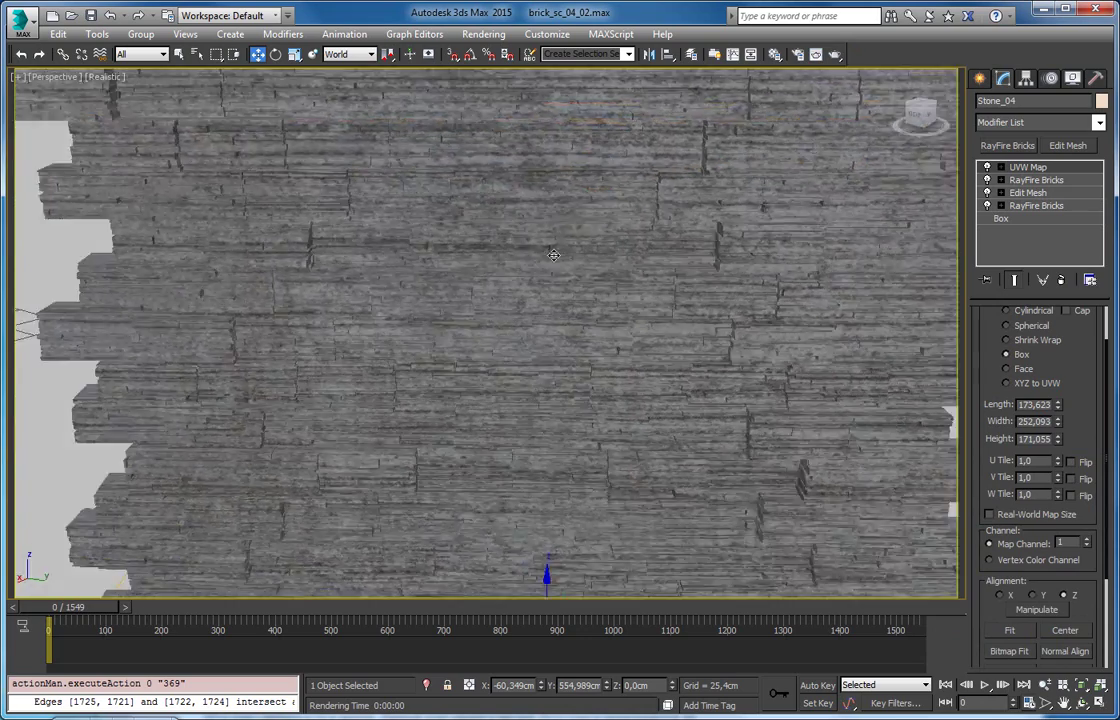
{"action": "middle_click_drag", "start_coordinate": [553, 255], "coordinate": [490, 215], "text": "alt"}
{"action": "scroll", "coordinate": [490, 230], "scroll_direction": "down", "scroll_amount": 3}
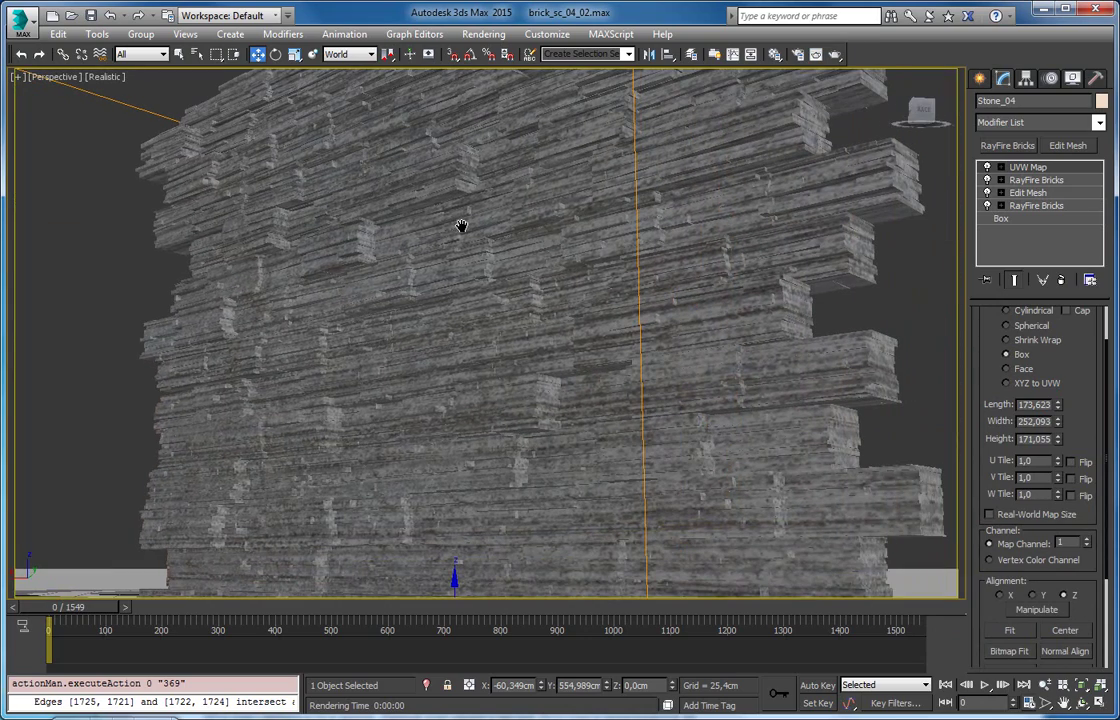
{"action": "left_click", "coordinate": [836, 54]}
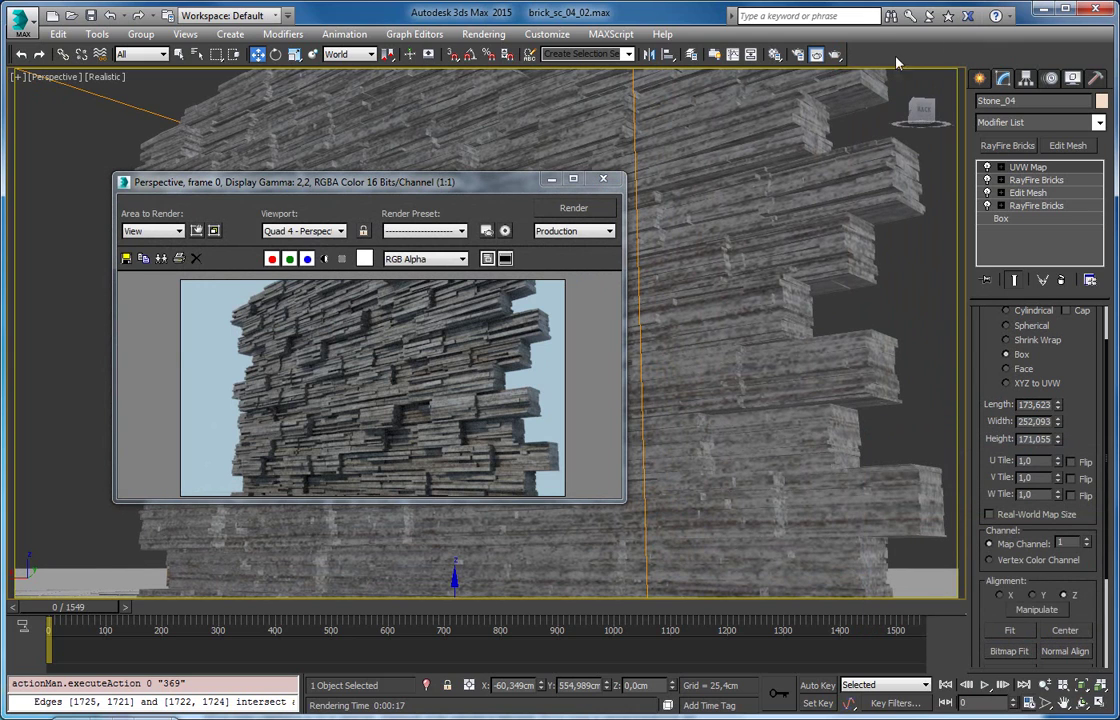
{"action": "left_click", "coordinate": [603, 179]}
{"action": "mouse_move", "coordinate": [590, 280]}
{"action": "middle_mouse_down", "text": "alt"}
{"action": "mouse_move", "coordinate": [612, 322]}
{"action": "mouse_move", "coordinate": [585, 267]}
{"action": "mouse_move", "coordinate": [552, 301]}
{"action": "middle_mouse_up", "text": "alt"}
{"action": "scroll", "coordinate": [612, 322], "scroll_direction": "down", "scroll_amount": 2}
{"action": "scroll", "coordinate": [605, 318], "scroll_direction": "down", "scroll_amount": 2}
{"action": "scroll", "coordinate": [599, 315], "scroll_direction": "down", "scroll_amount": 3}
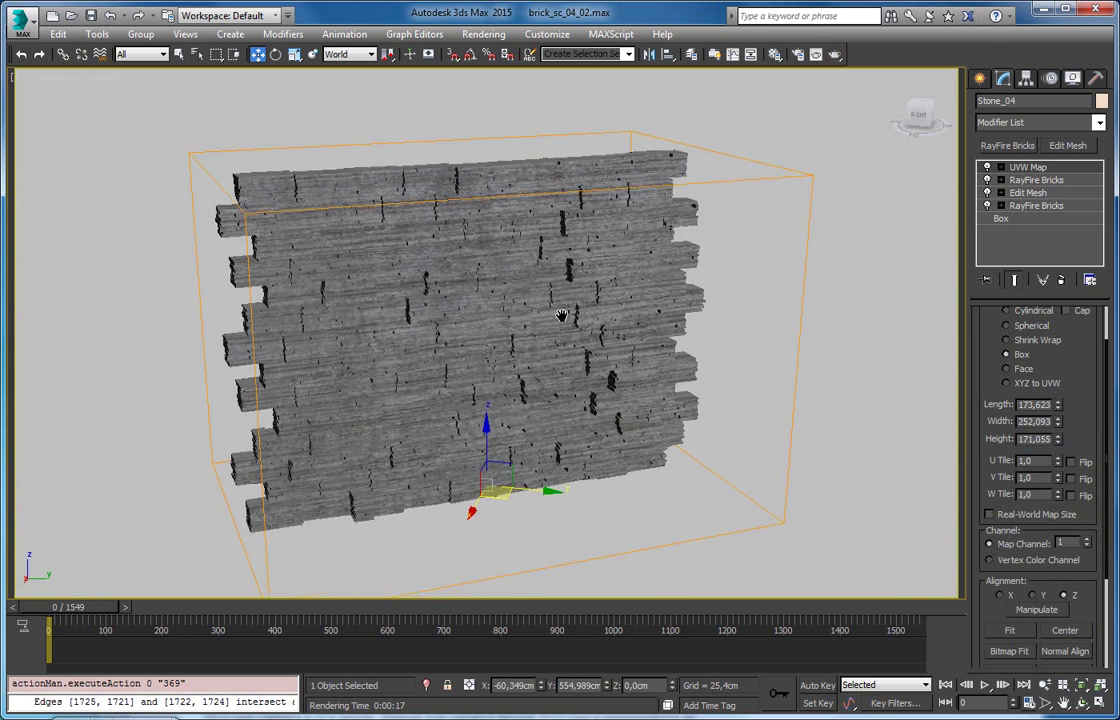